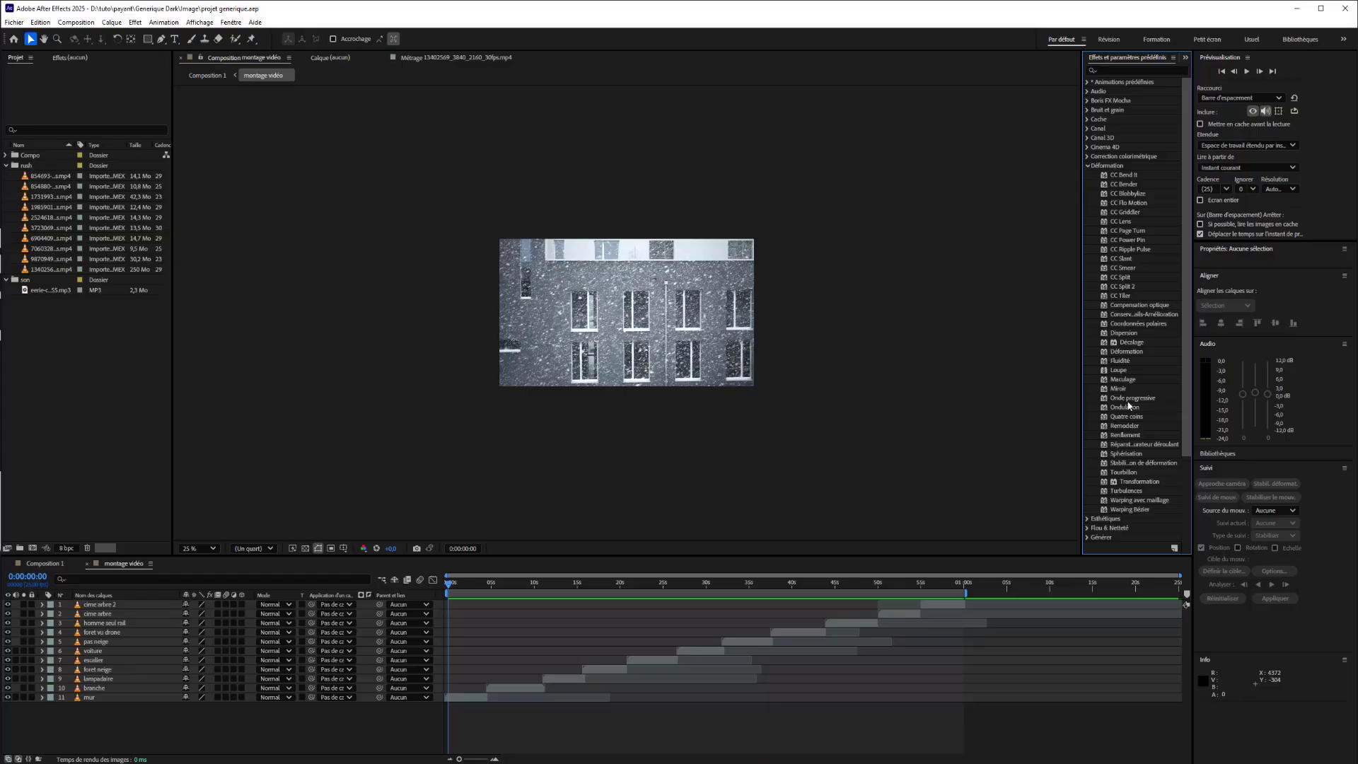
Apply the Miroir distortion effect to all eleven video layers of the montage, from mur up to cime arbre 2.
{"action": "left_click_drag", "start_coordinate": [1124, 389], "coordinate": [668, 355]}
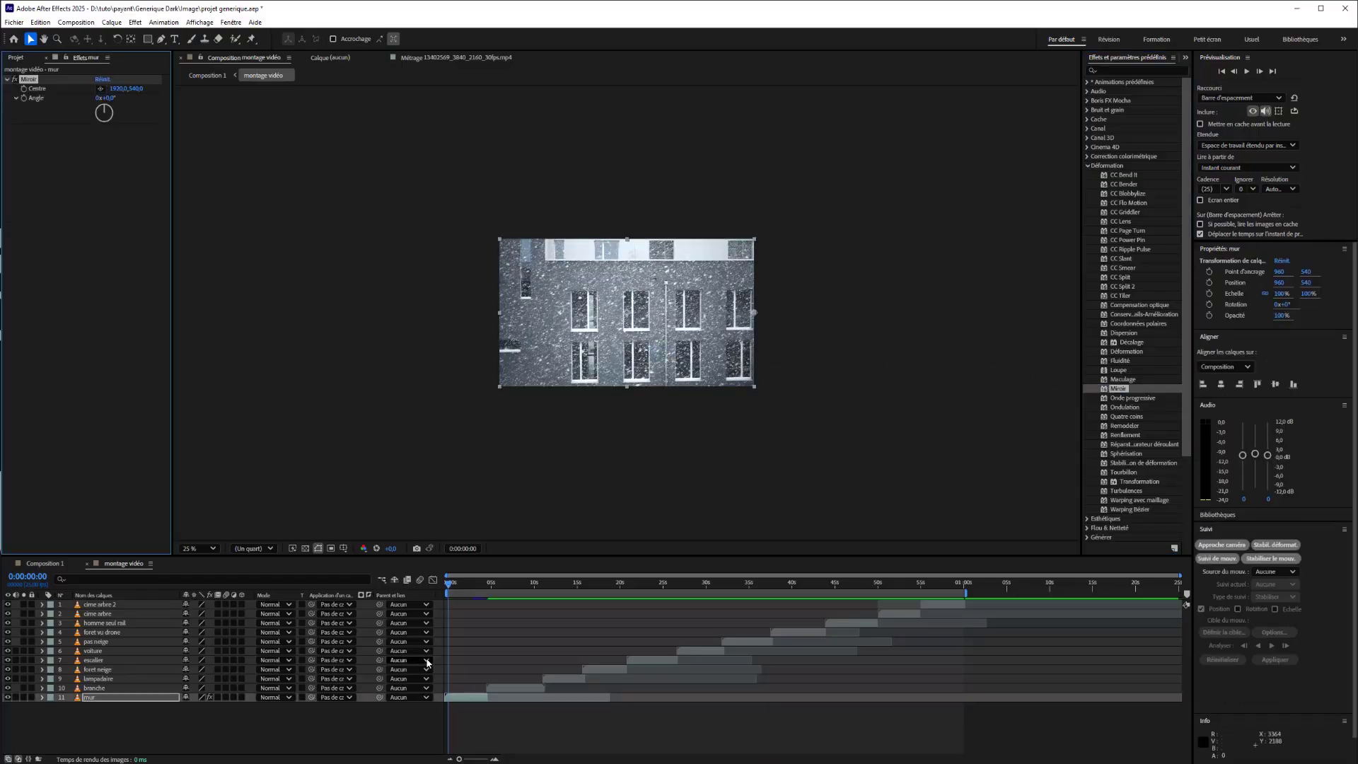
{"action": "left_click_drag", "start_coordinate": [1118, 389], "coordinate": [531, 690]}
{"action": "left_click_drag", "start_coordinate": [1125, 389], "coordinate": [566, 679]}
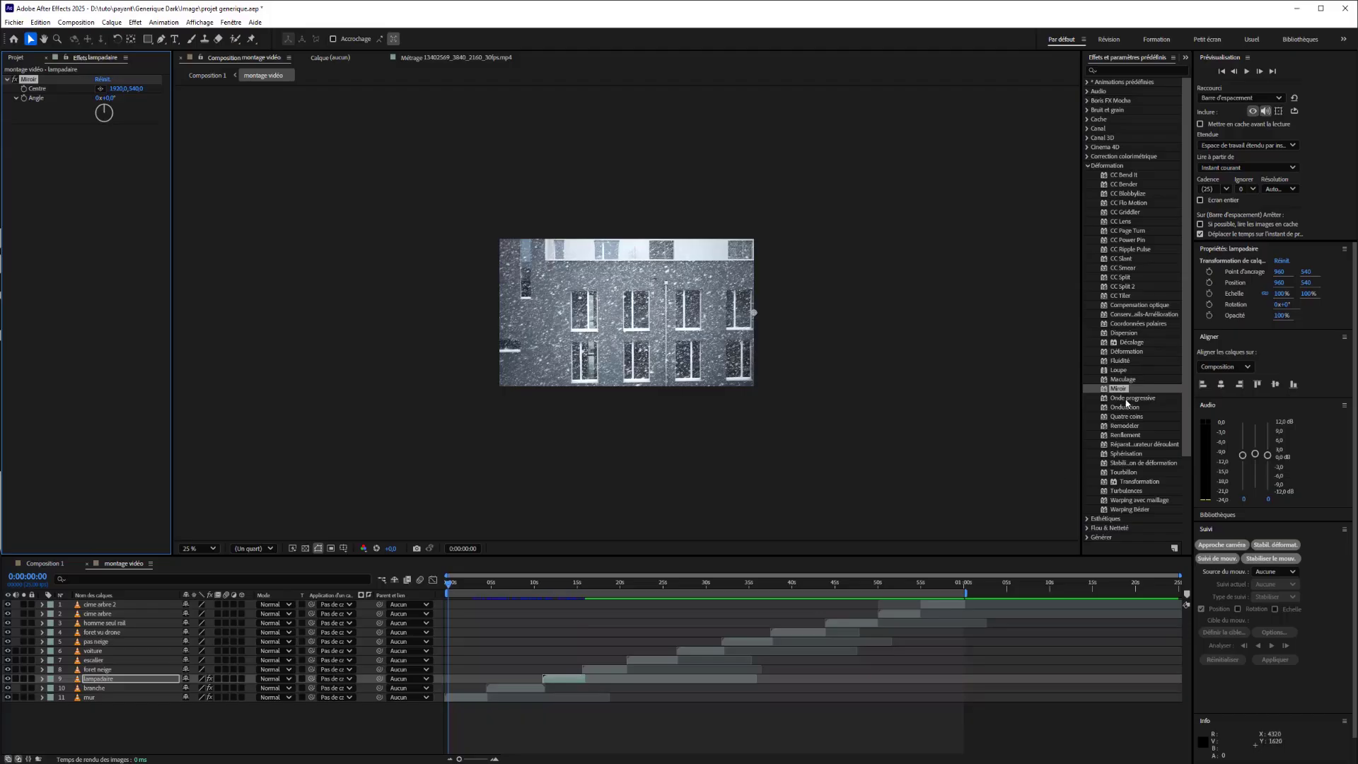
{"action": "left_click_drag", "start_coordinate": [1125, 390], "coordinate": [603, 671]}
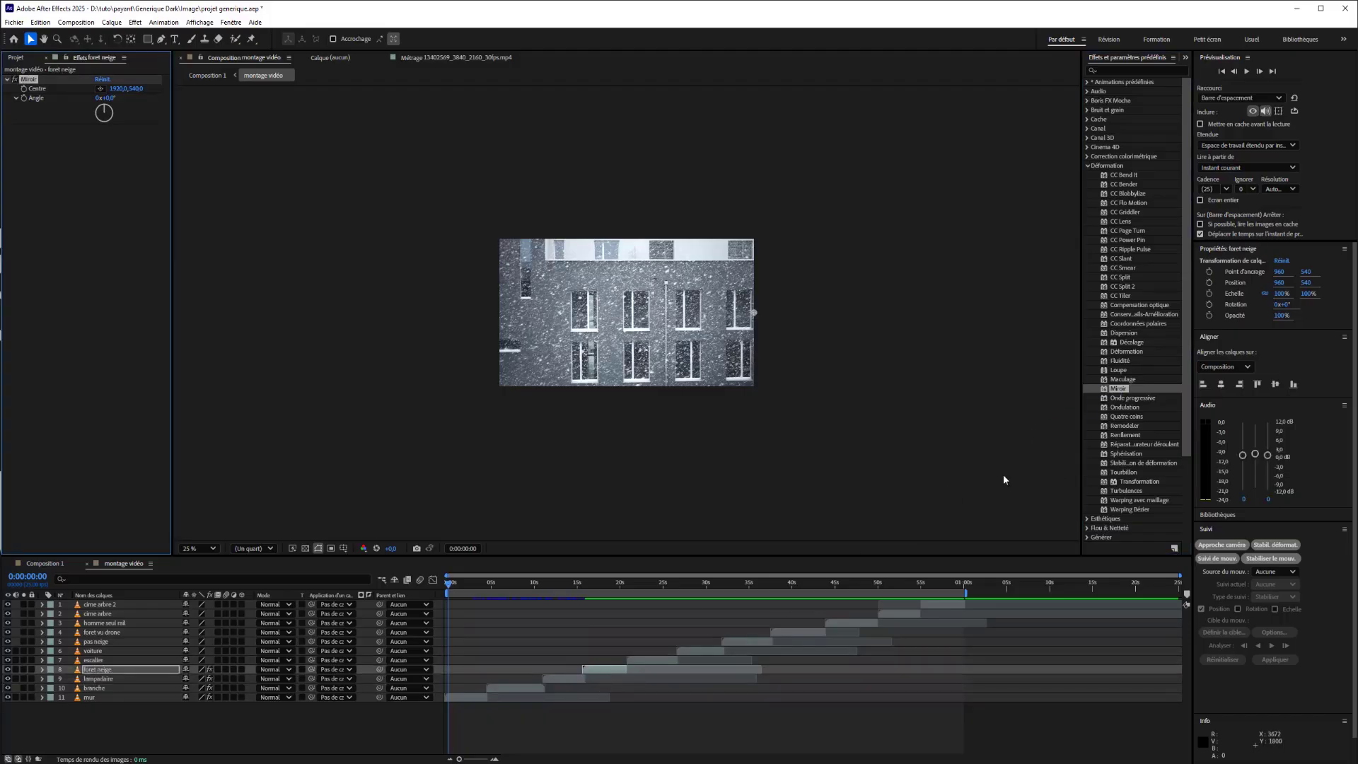
{"action": "left_click_drag", "start_coordinate": [1118, 389], "coordinate": [668, 657]}
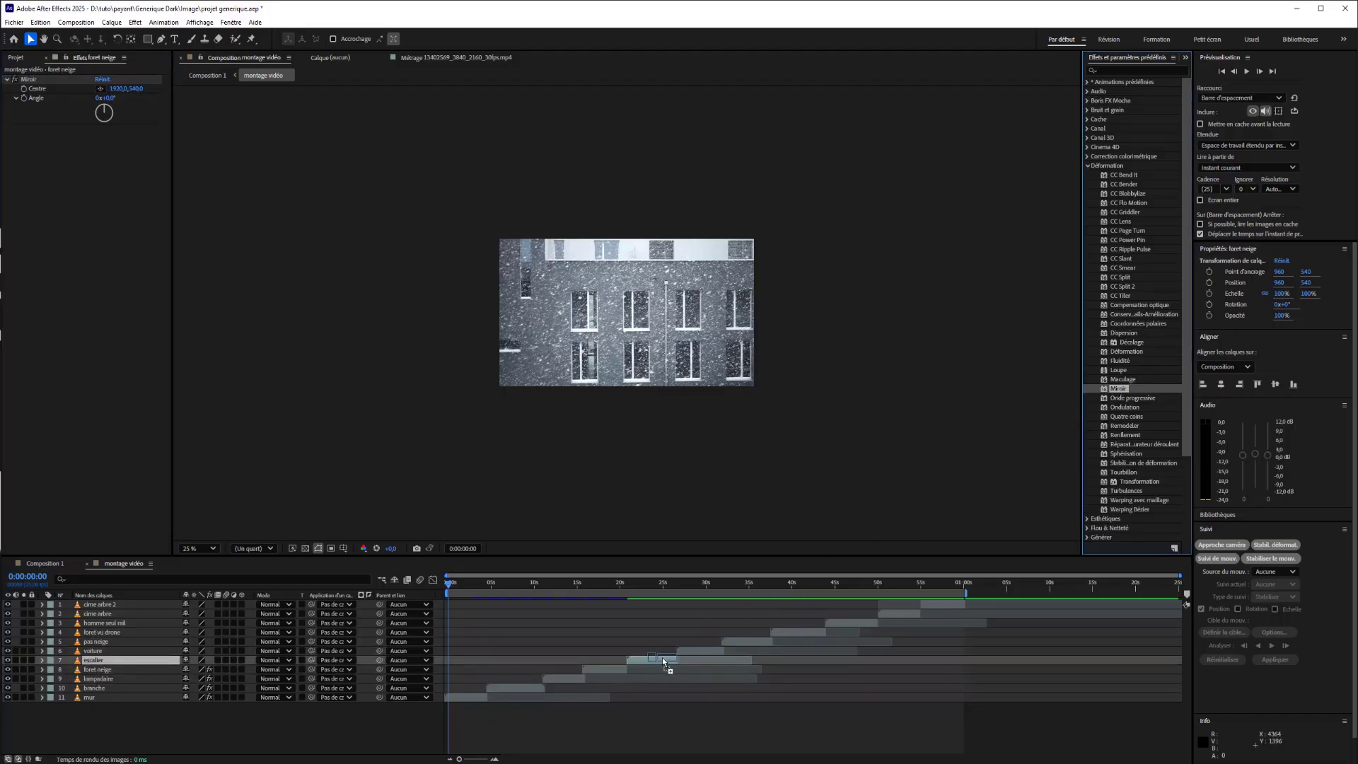
{"action": "left_click_drag", "start_coordinate": [1118, 389], "coordinate": [701, 651]}
{"action": "left_click_drag", "start_coordinate": [1118, 390], "coordinate": [814, 637]}
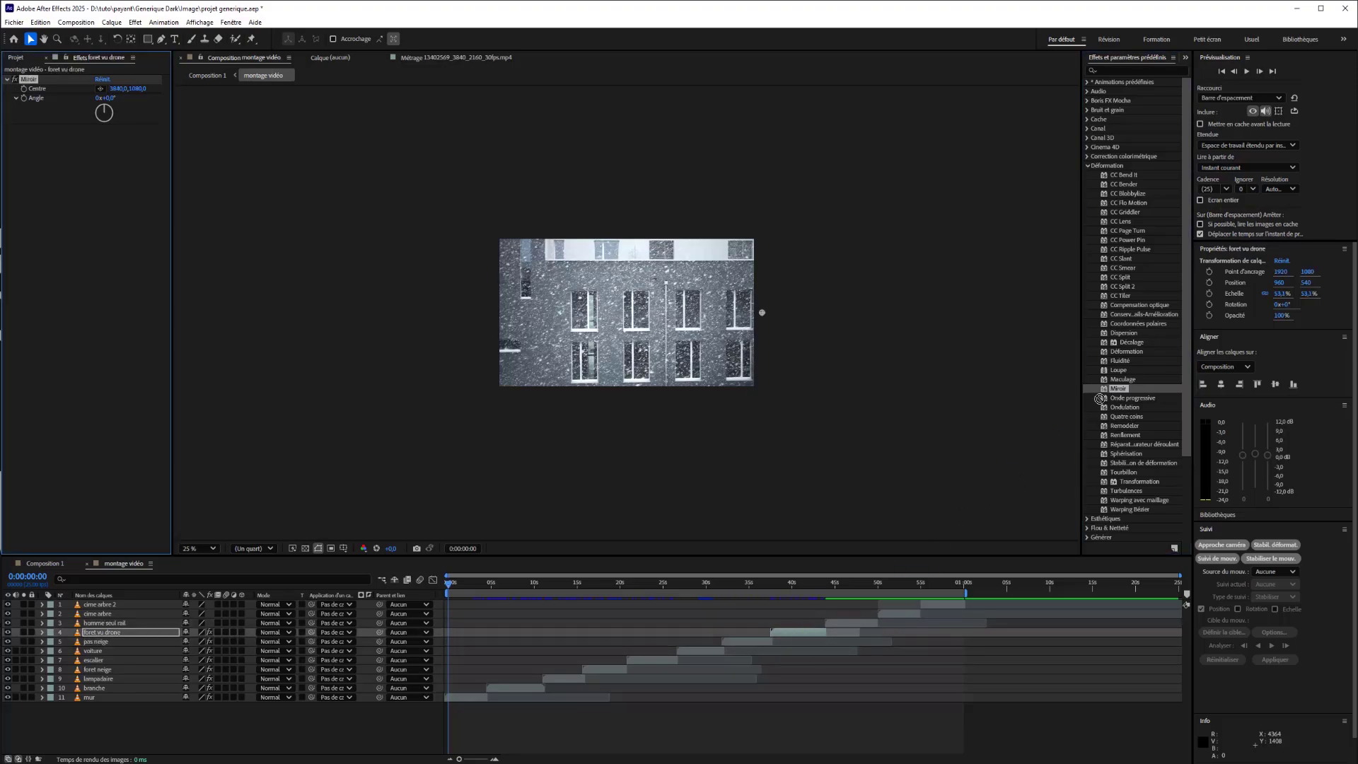
{"action": "left_click_drag", "start_coordinate": [1101, 398], "coordinate": [842, 619]}
{"action": "left_click_drag", "start_coordinate": [1118, 390], "coordinate": [910, 615]}
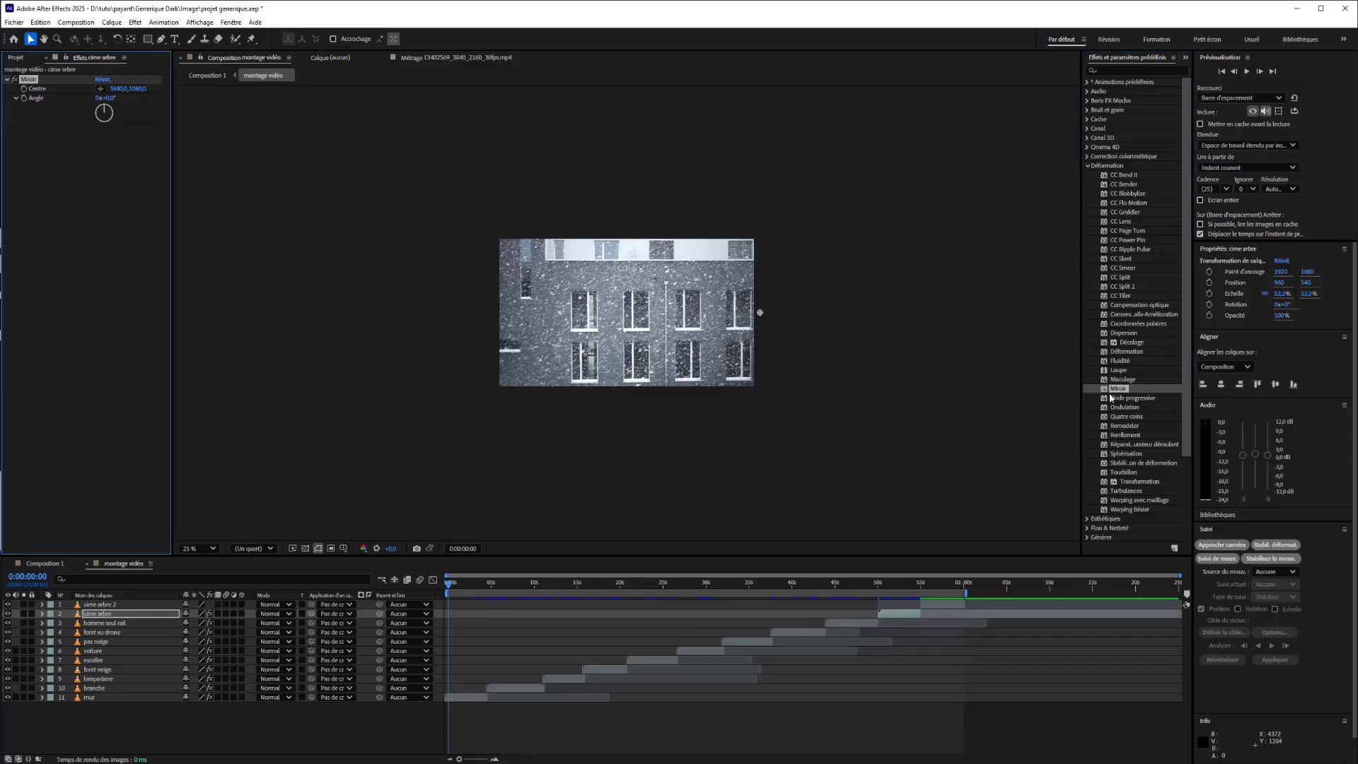
{"action": "left_click_drag", "start_coordinate": [1112, 399], "coordinate": [931, 601]}
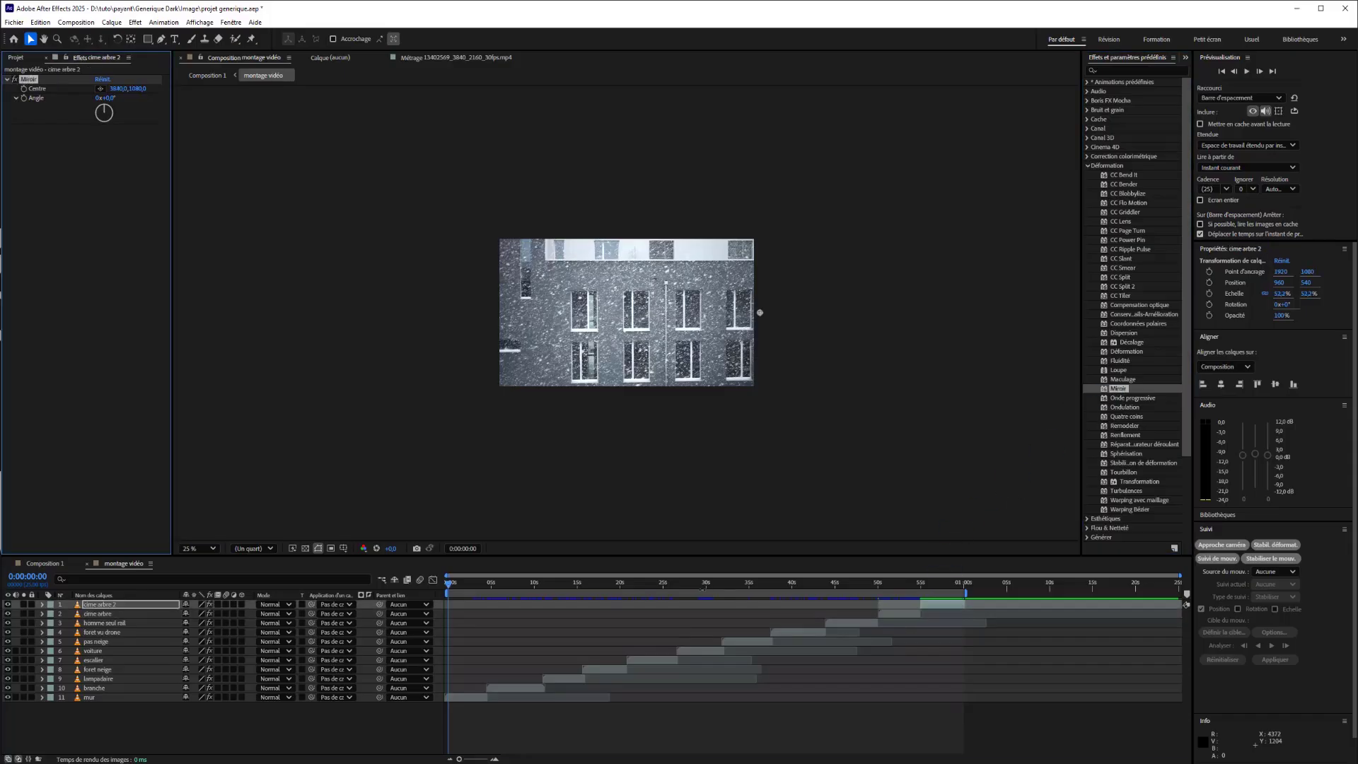
Select the mur layer with the playhead at the start of the timeline.
{"action": "left_click_drag", "start_coordinate": [449, 585], "coordinate": [470, 608]}
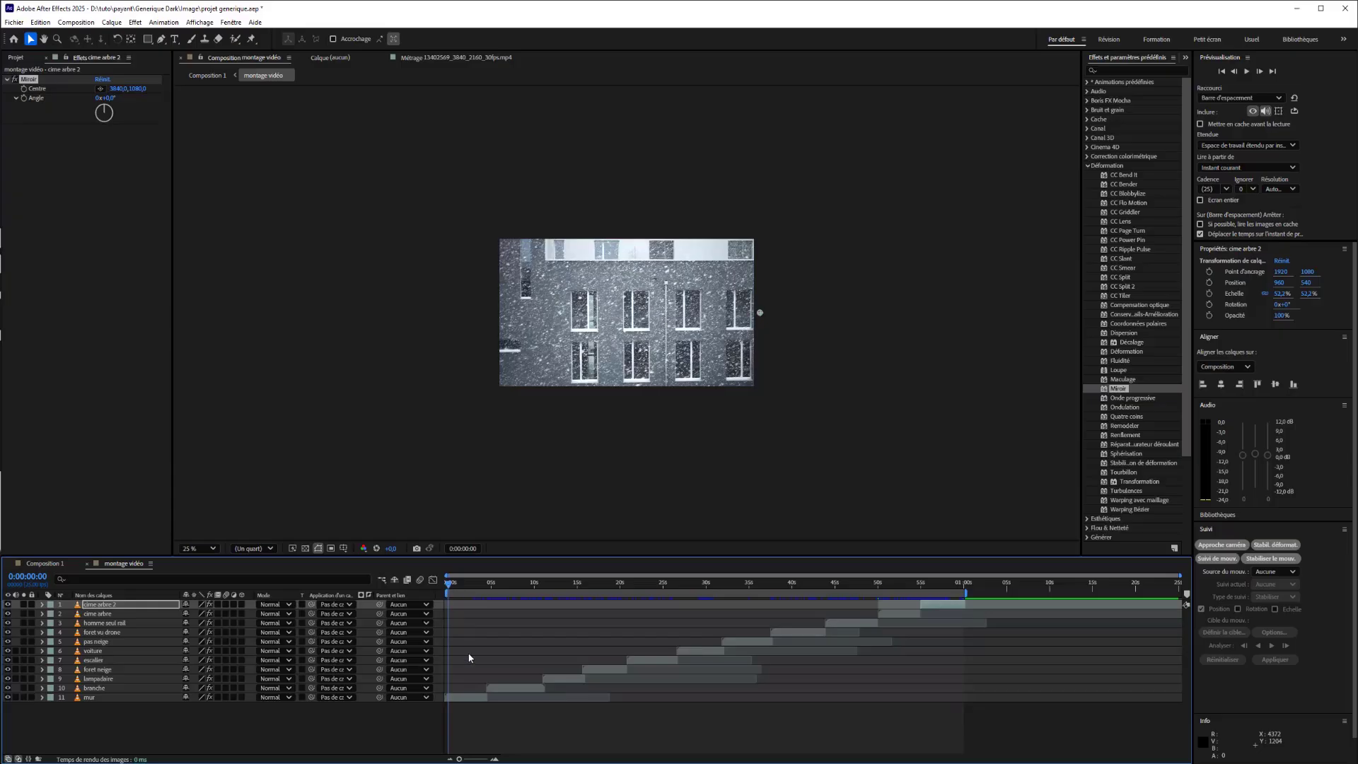
{"action": "left_click", "coordinate": [461, 697]}
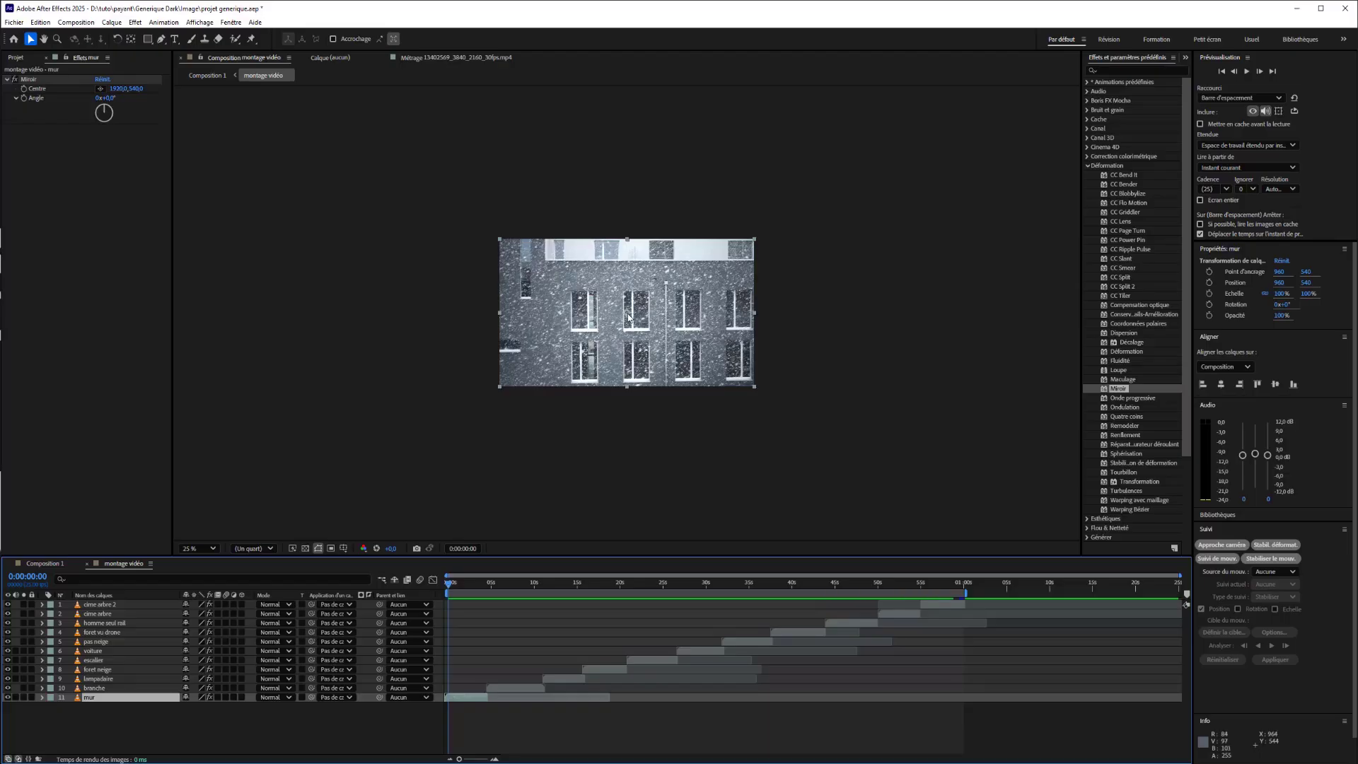
{"action": "scroll", "coordinate": [629, 315], "scroll_direction": "up", "scroll_amount": 2}
{"action": "scroll", "coordinate": [629, 315], "scroll_direction": "down", "scroll_amount": 2}
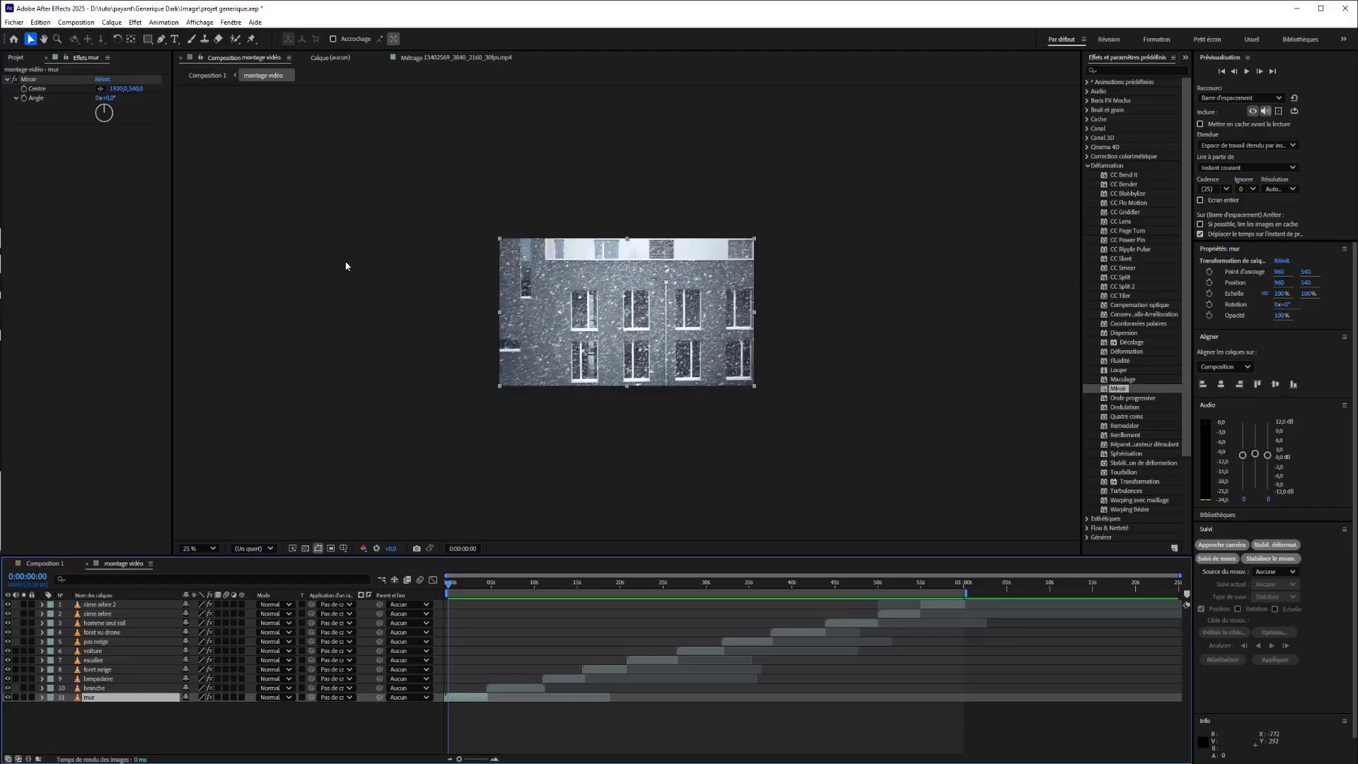
Try a 90° Miroir angle on the mur layer, preview it, and undo the angle changes.
{"action": "left_click_drag", "start_coordinate": [114, 100], "coordinate": [162, 104]}
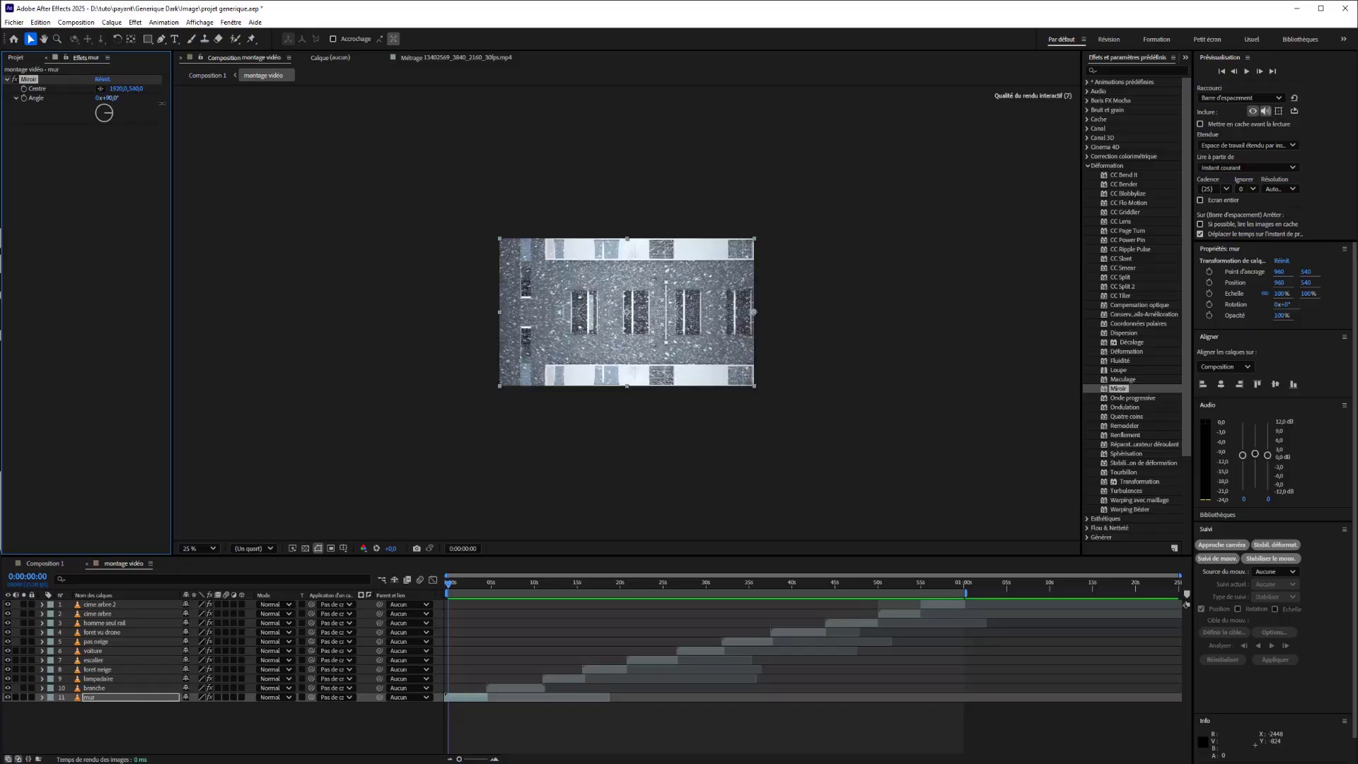
{"action": "mouse_move", "coordinate": [450, 586]}
{"action": "left_mouse_down"}
{"action": "mouse_move", "coordinate": [467, 588]}
{"action": "mouse_move", "coordinate": [440, 581]}
{"action": "left_mouse_up"}
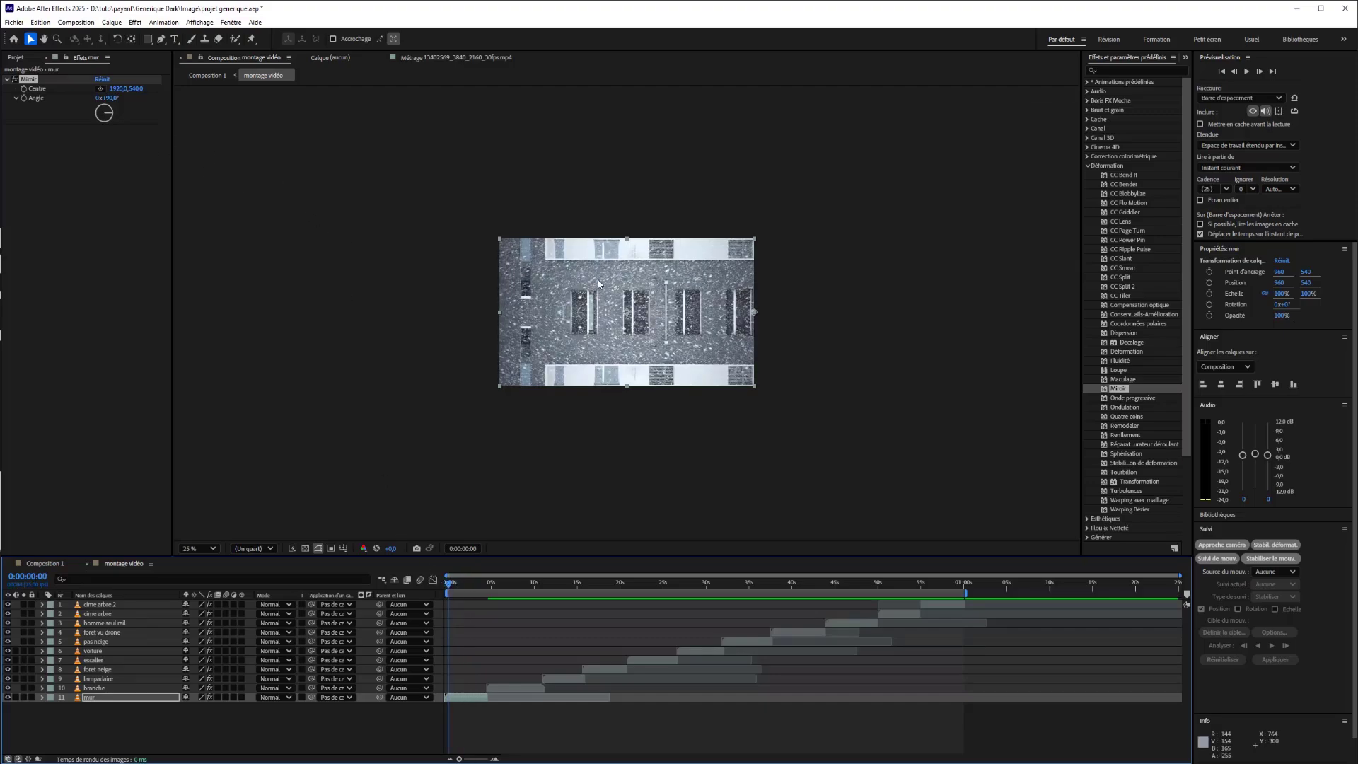
{"action": "key", "text": "ctrl+z"}
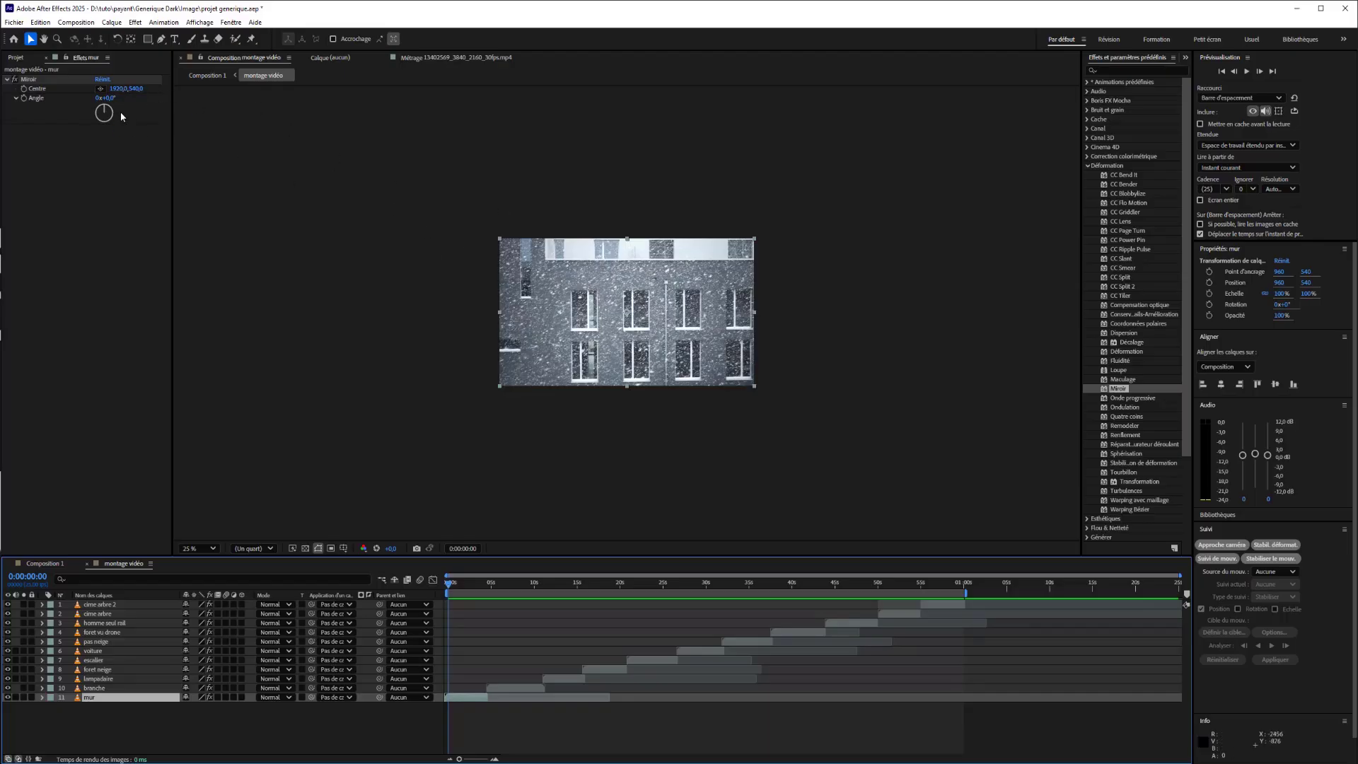
{"action": "left_click_drag", "start_coordinate": [106, 110], "coordinate": [200, 134]}
{"action": "key", "text": "ctrl+z"}
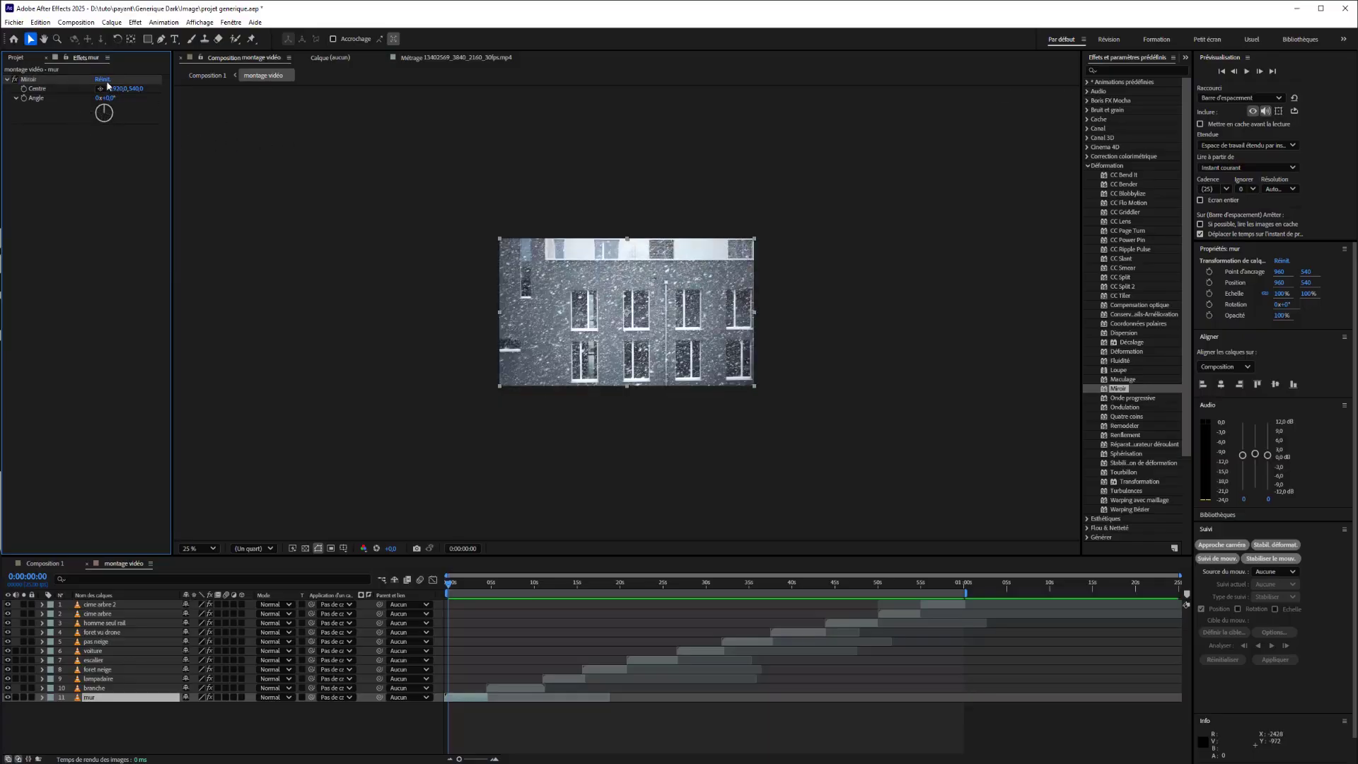
Place the mur layer's Miroir centre in the middle of the frame, at about 960, 544, and preview the clip.
{"action": "left_click", "coordinate": [103, 90]}
{"action": "left_click", "coordinate": [627, 311]}
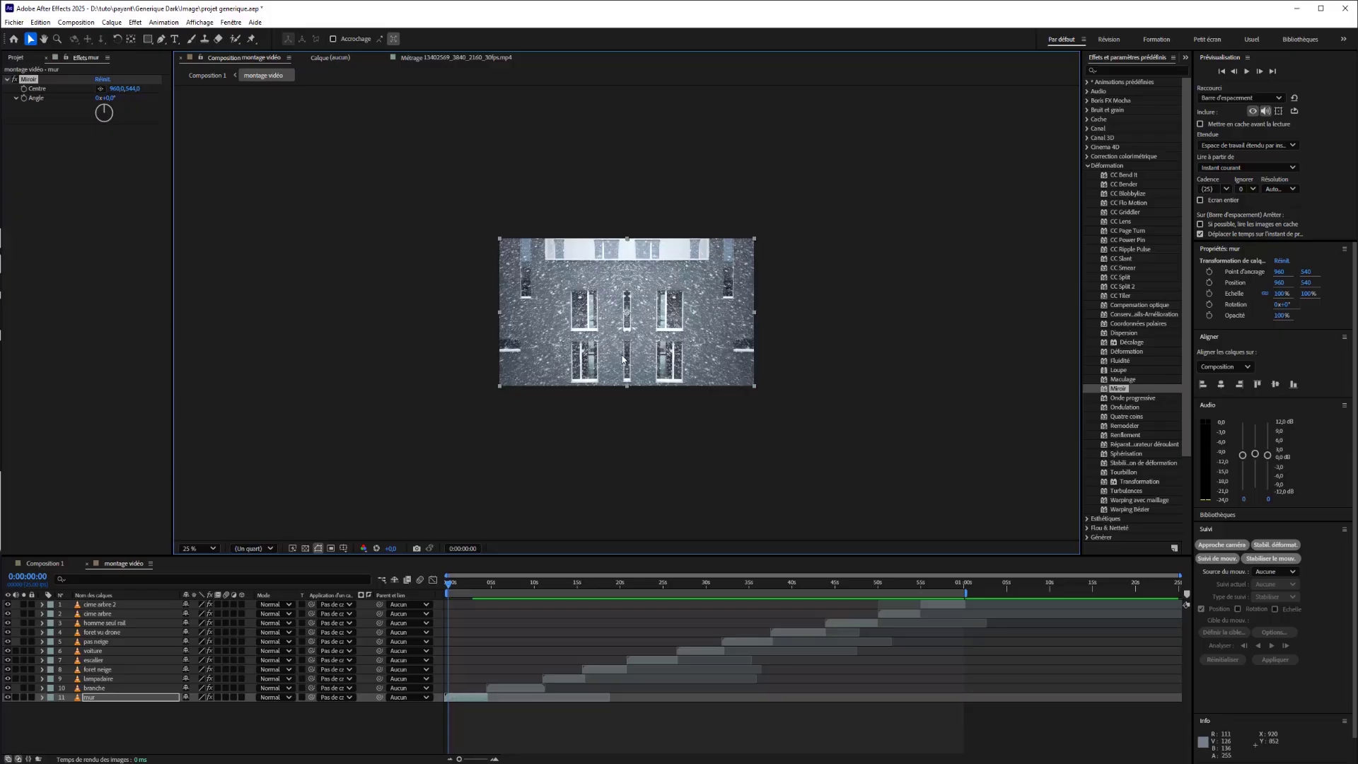
{"action": "mouse_move", "coordinate": [110, 100]}
{"action": "left_mouse_down"}
{"action": "mouse_move", "coordinate": [142, 101]}
{"action": "mouse_move", "coordinate": [109, 100]}
{"action": "left_mouse_up"}
{"action": "key", "text": "space"}
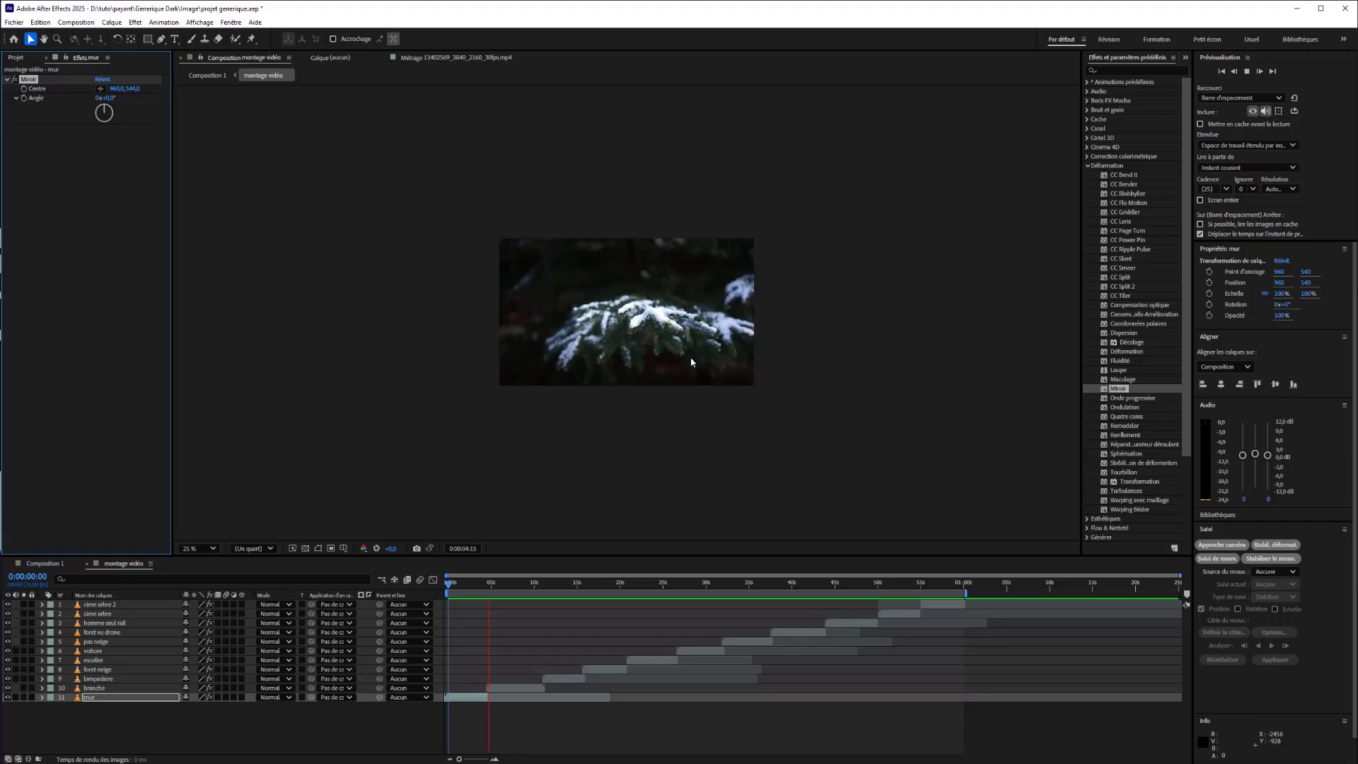
{"action": "key", "text": "space"}
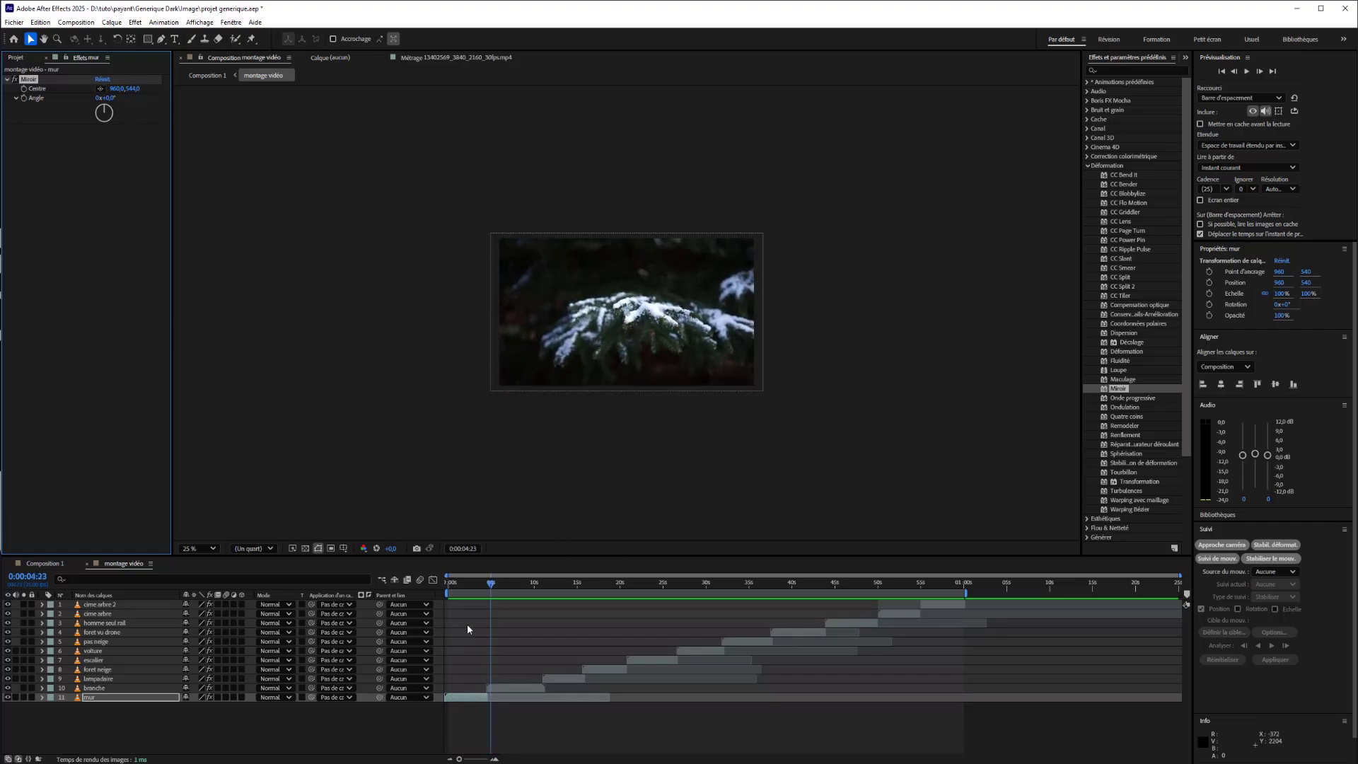
Set the branche layer's Miroir angle to 89°, move its mirror centre slightly below the frame's middle, and preview the clip.
{"action": "left_click", "coordinate": [507, 688]}
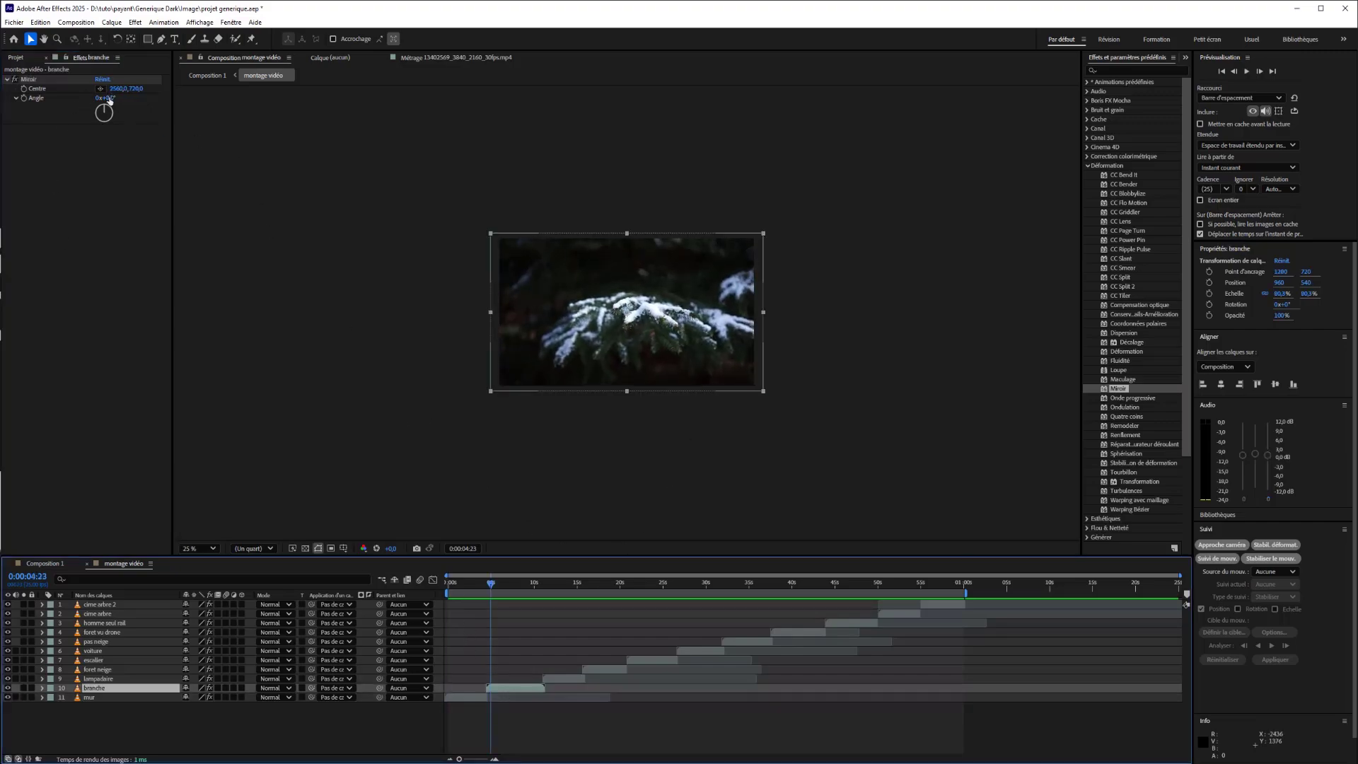
{"action": "left_click_drag", "start_coordinate": [110, 100], "coordinate": [173, 100]}
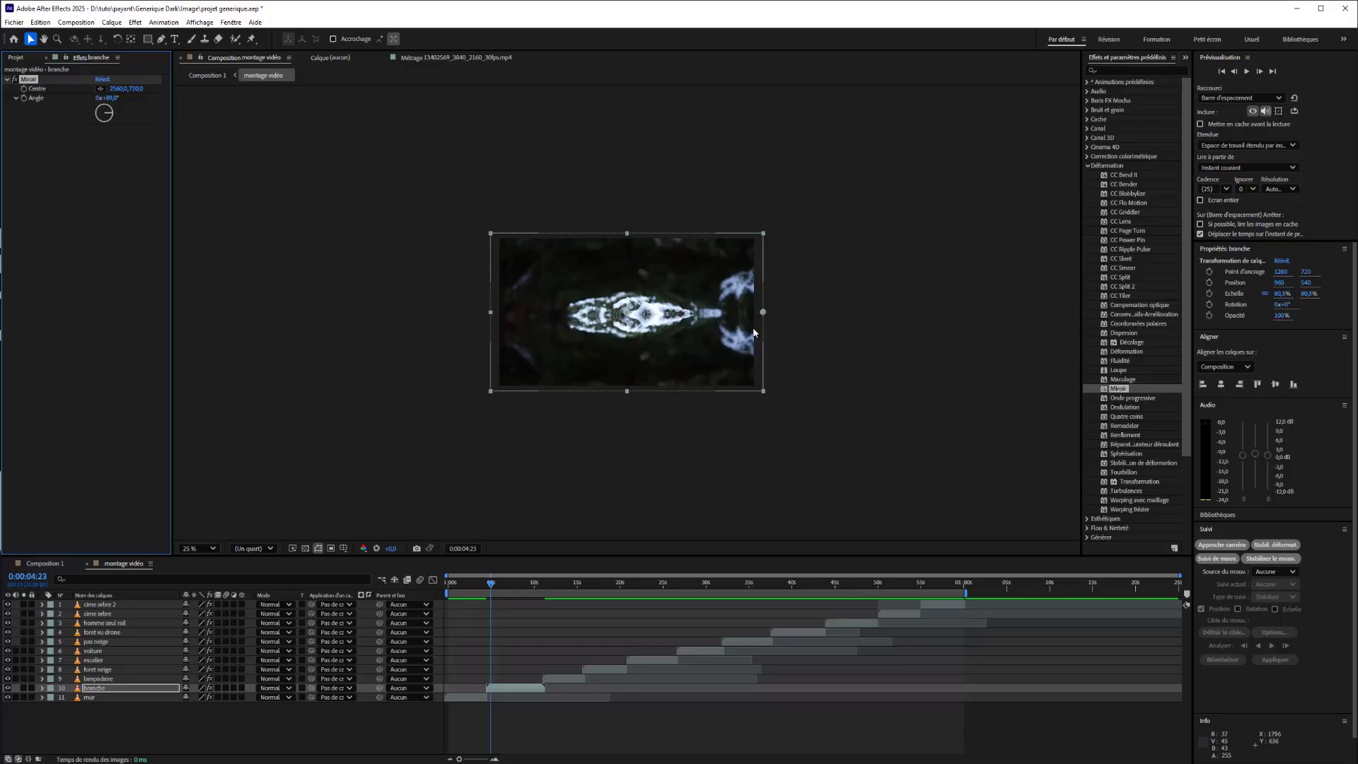
{"action": "left_click_drag", "start_coordinate": [766, 316], "coordinate": [641, 343]}
{"action": "key", "text": "space"}
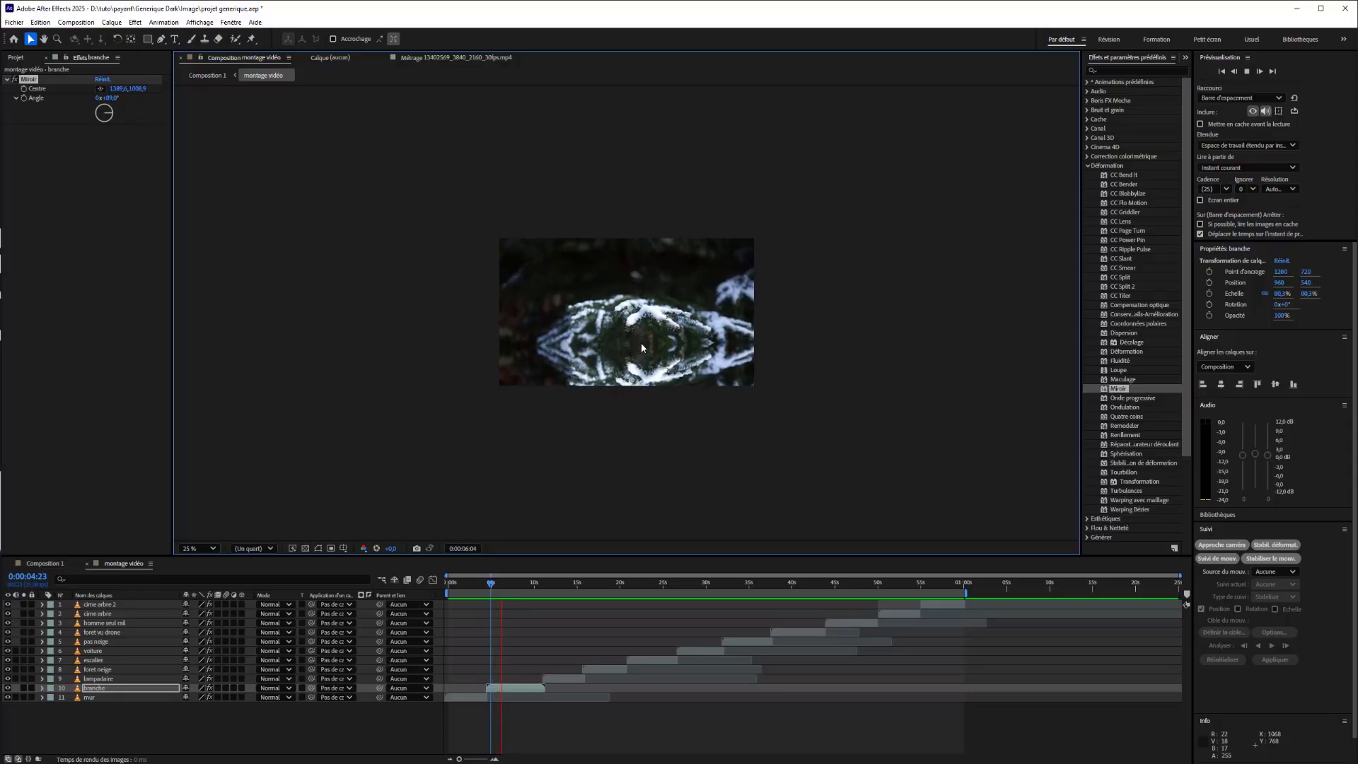
{"action": "left_click", "coordinate": [508, 689]}
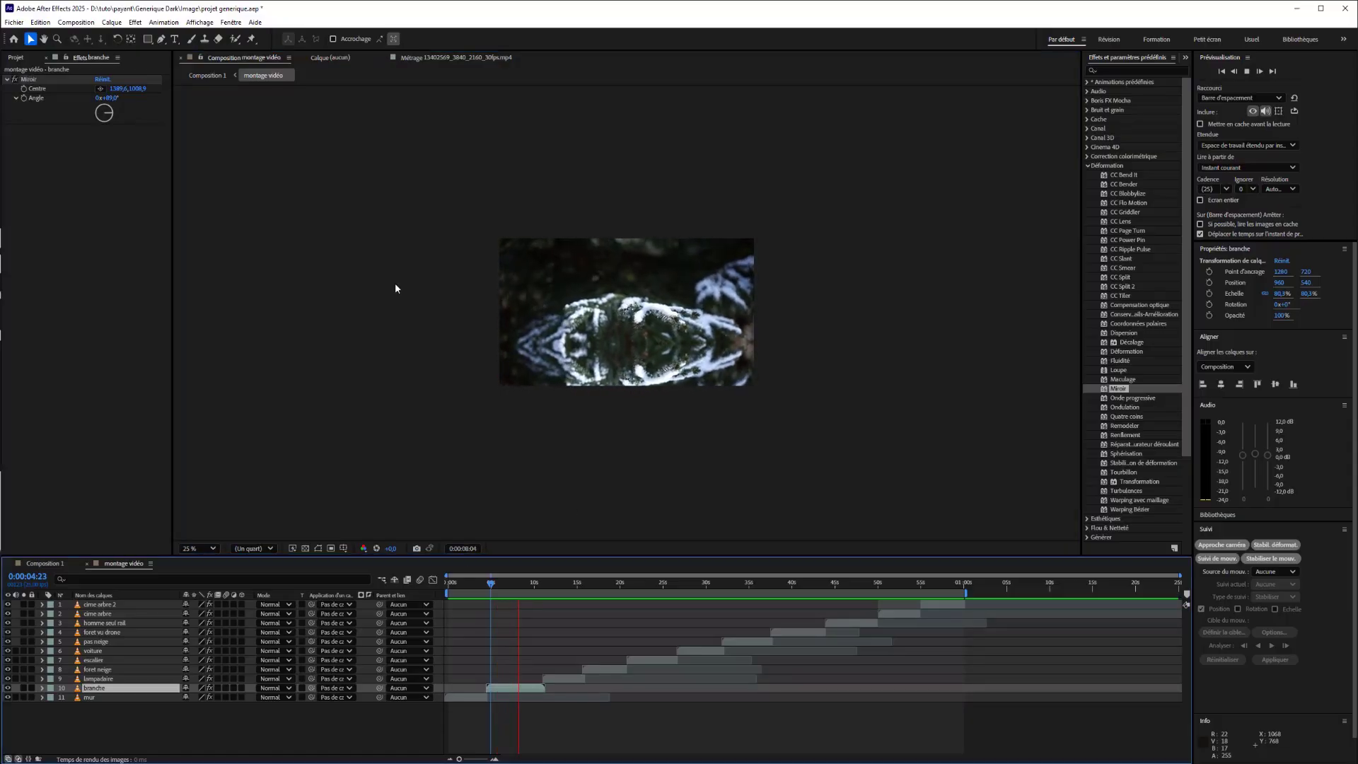
{"action": "left_click", "coordinate": [34, 92]}
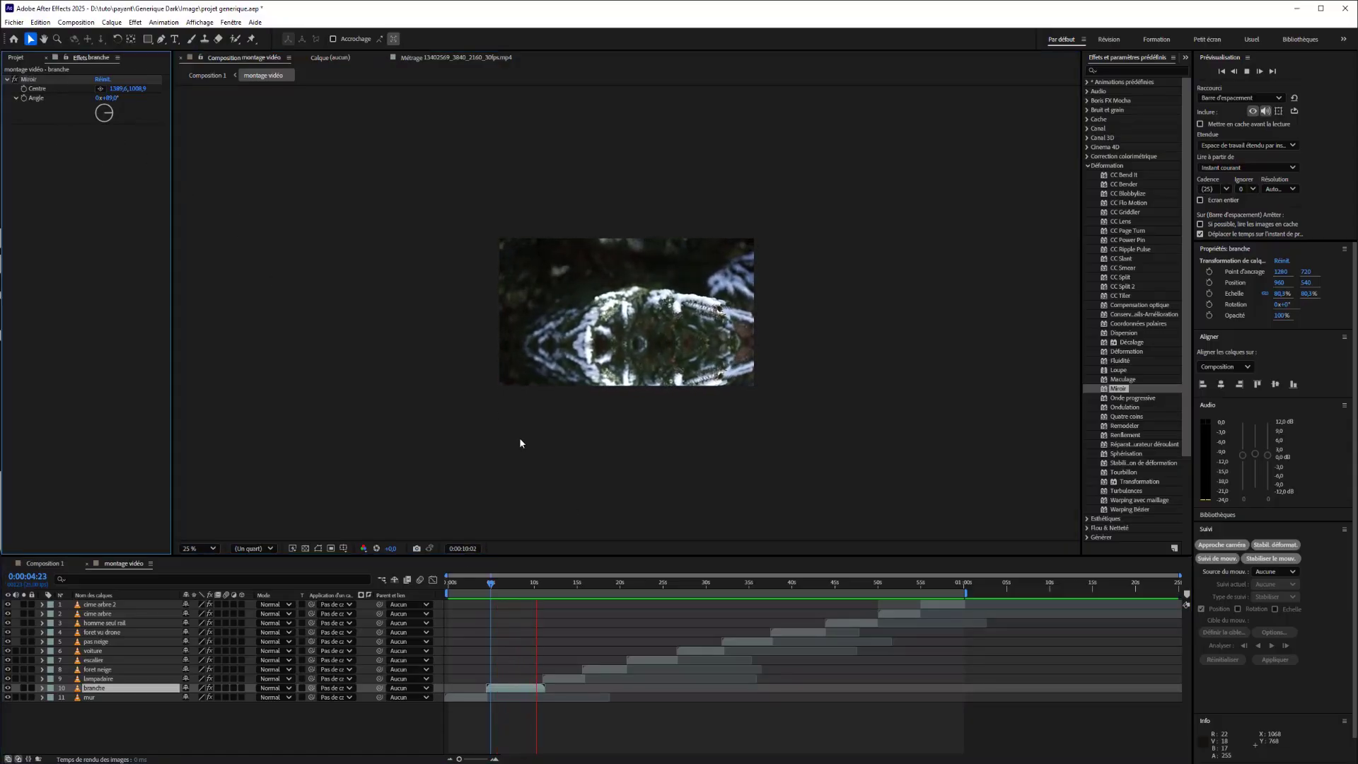
{"action": "key", "text": "space"}
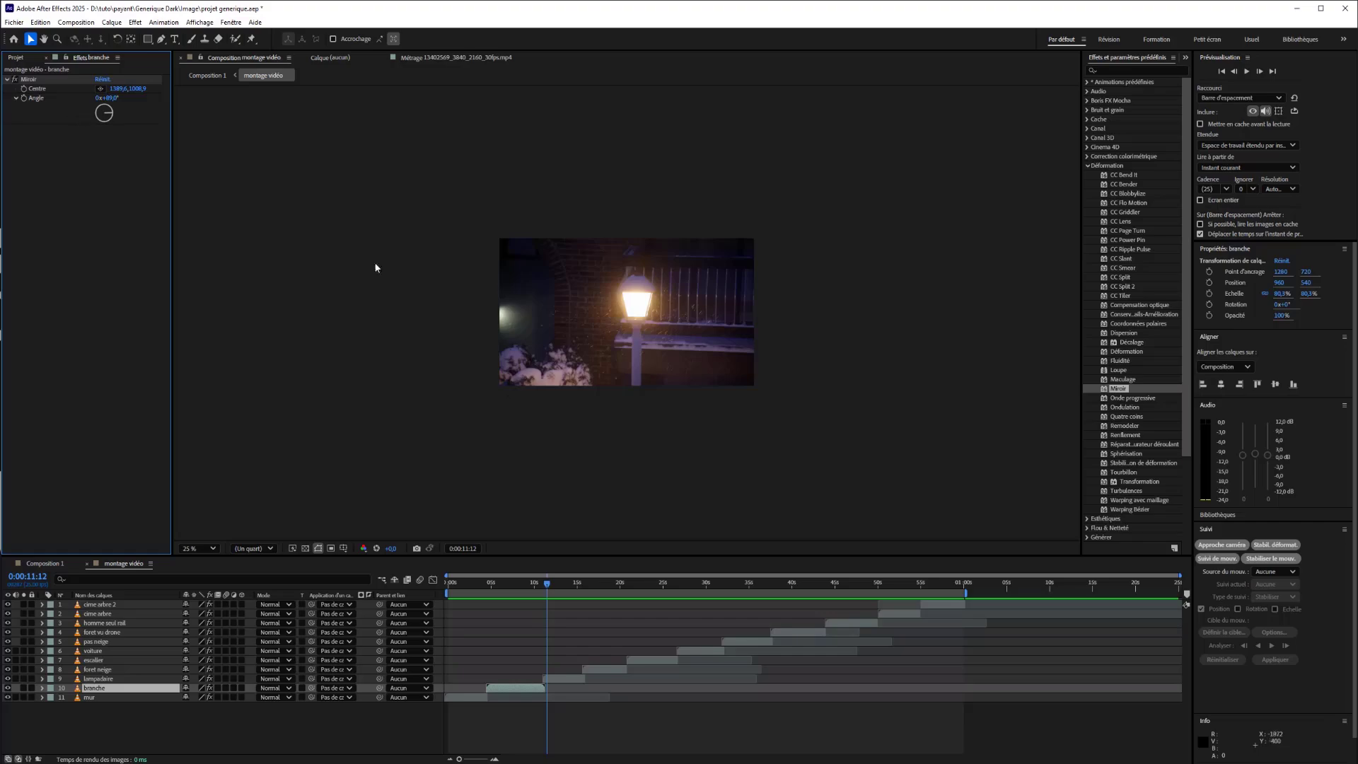
Animate the lampadaire layer's Miroir angle with keyframes of 0° at 0:00:11:12 and 90° at 0:00:14:00.
{"action": "left_click", "coordinate": [42, 679]}
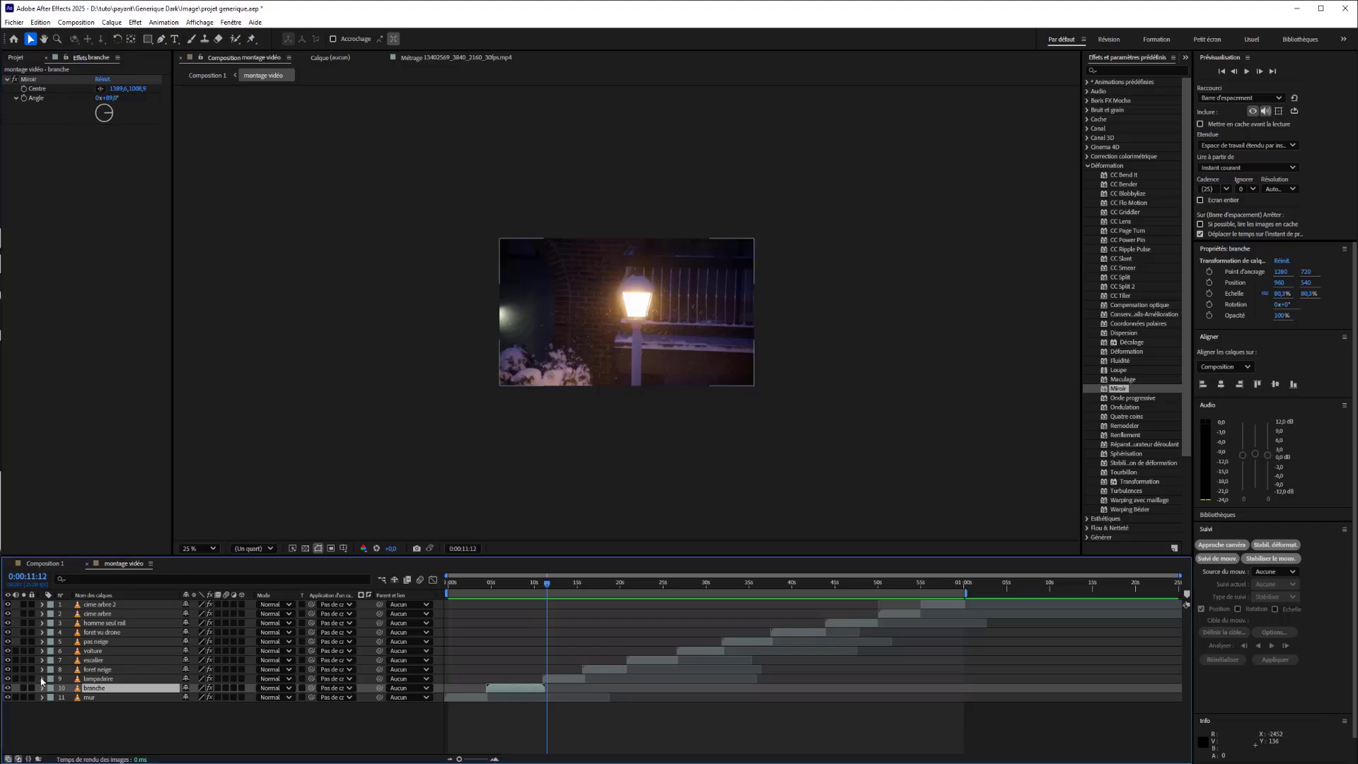
{"action": "left_click", "coordinate": [51, 689]}
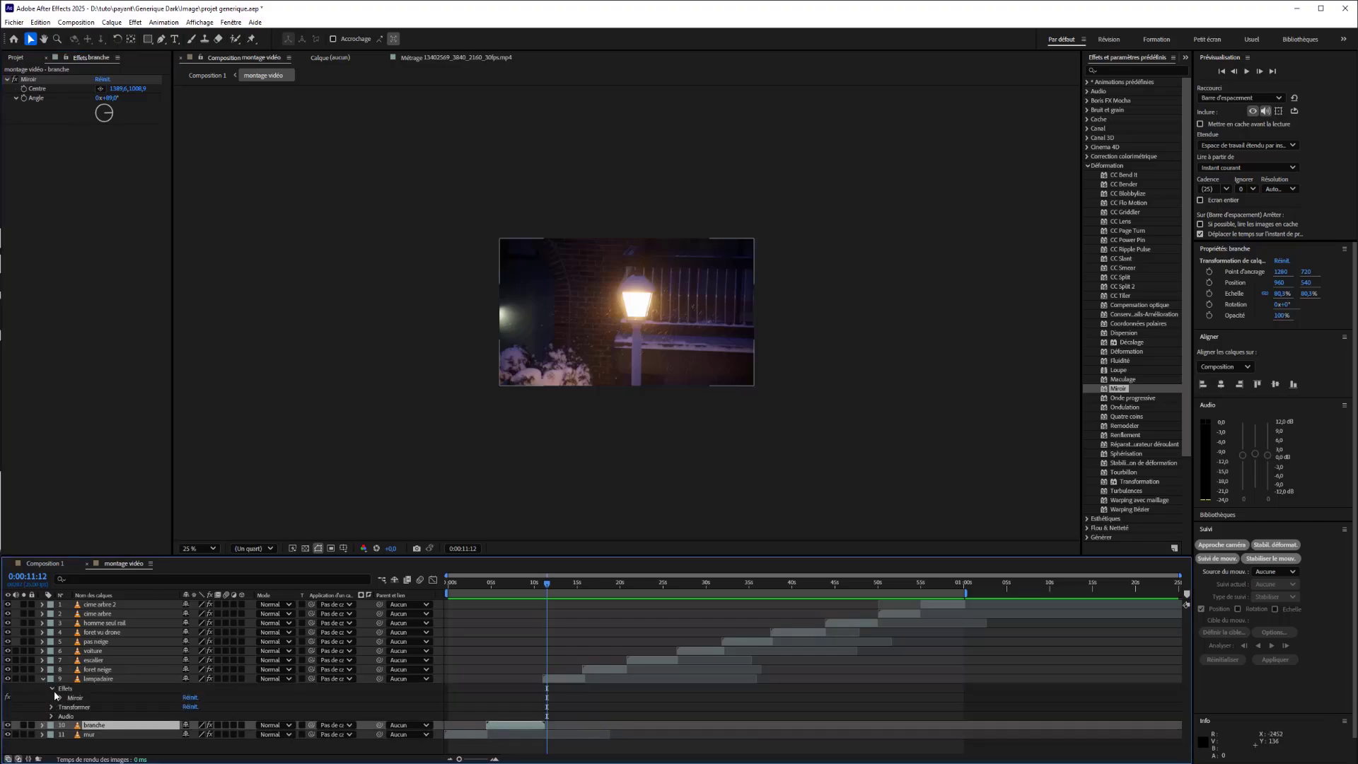
{"action": "left_click", "coordinate": [61, 698]}
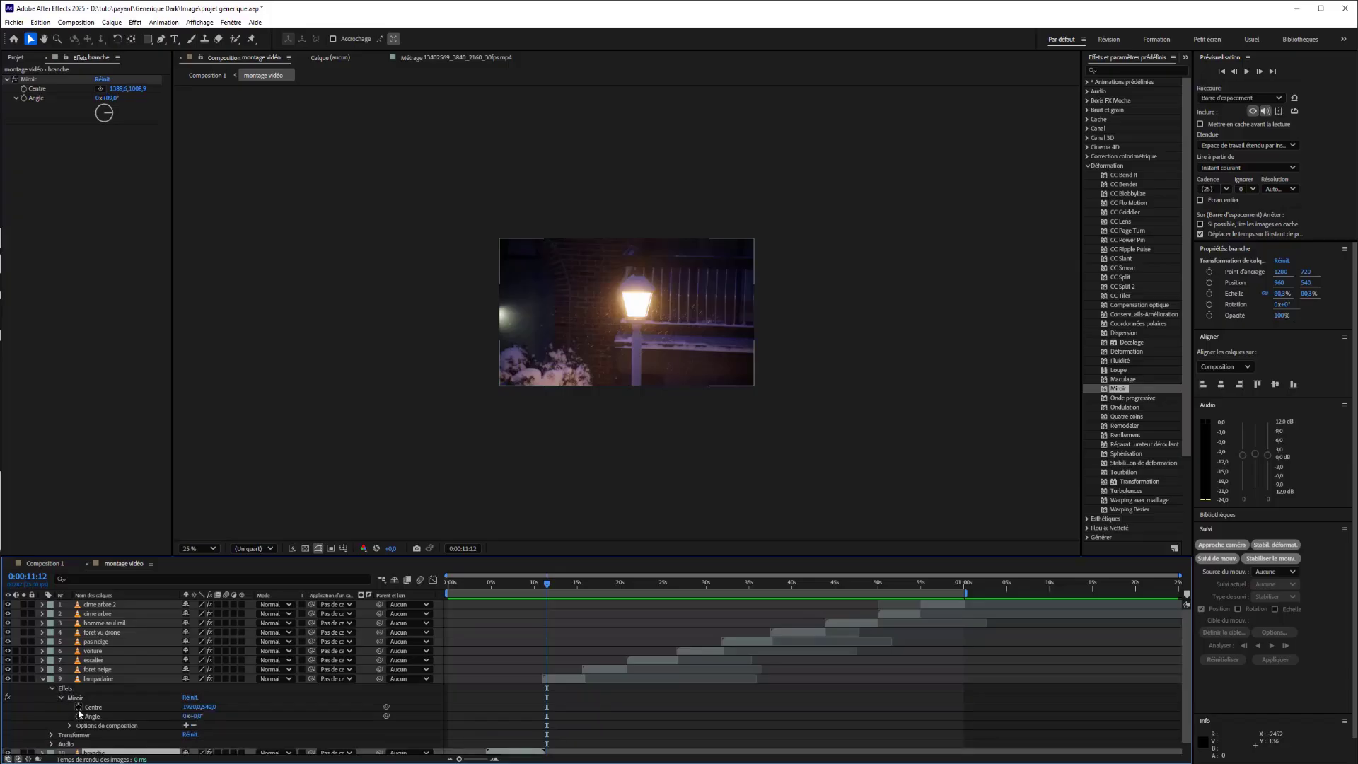
{"action": "left_click", "coordinate": [78, 717]}
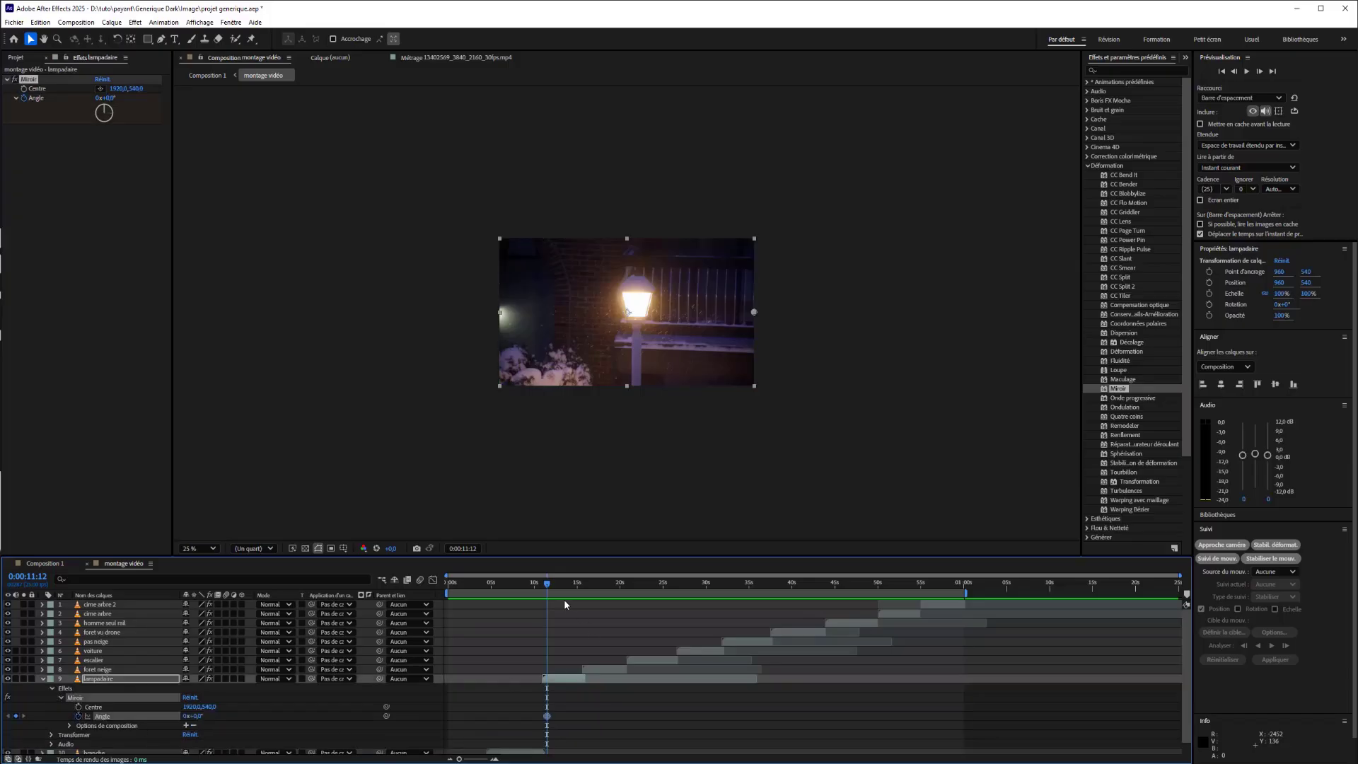
{"action": "left_click_drag", "start_coordinate": [548, 585], "coordinate": [569, 590]}
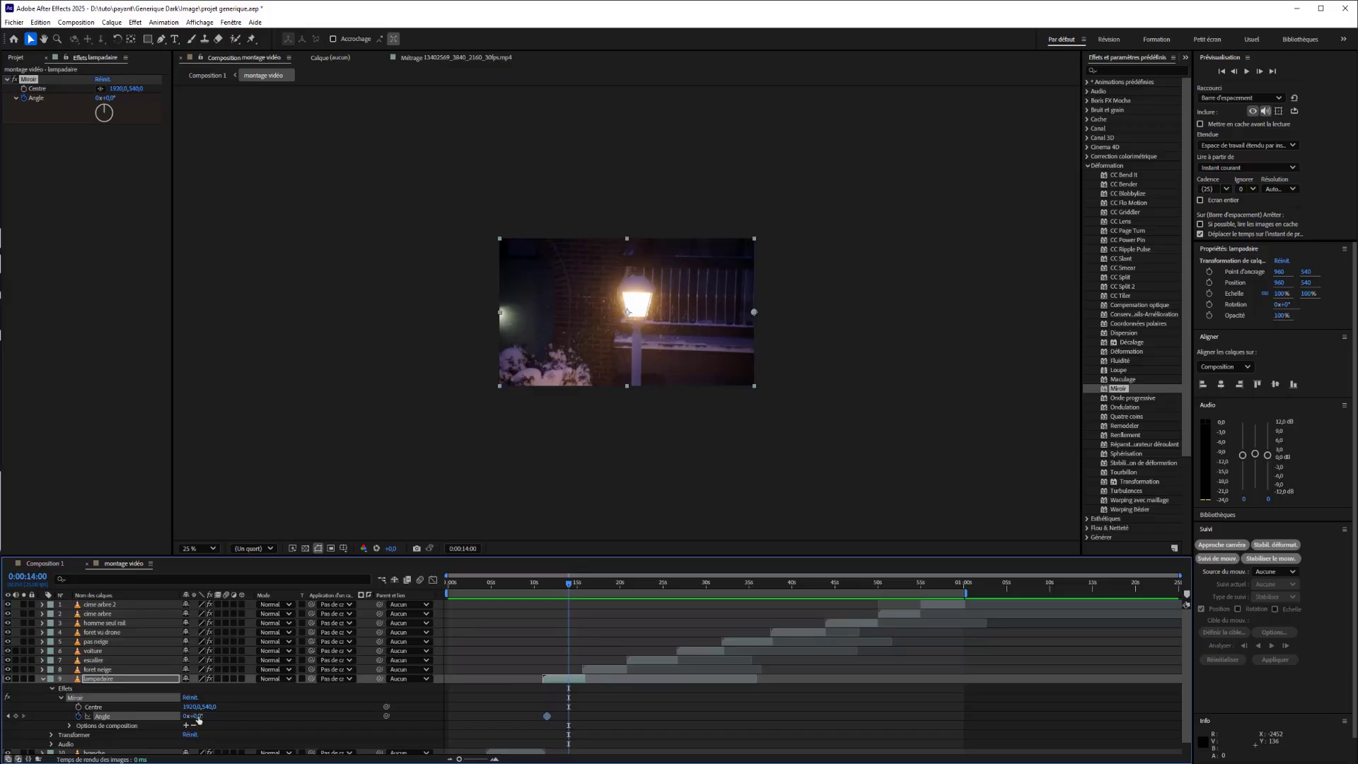
{"action": "left_click_drag", "start_coordinate": [198, 719], "coordinate": [243, 714]}
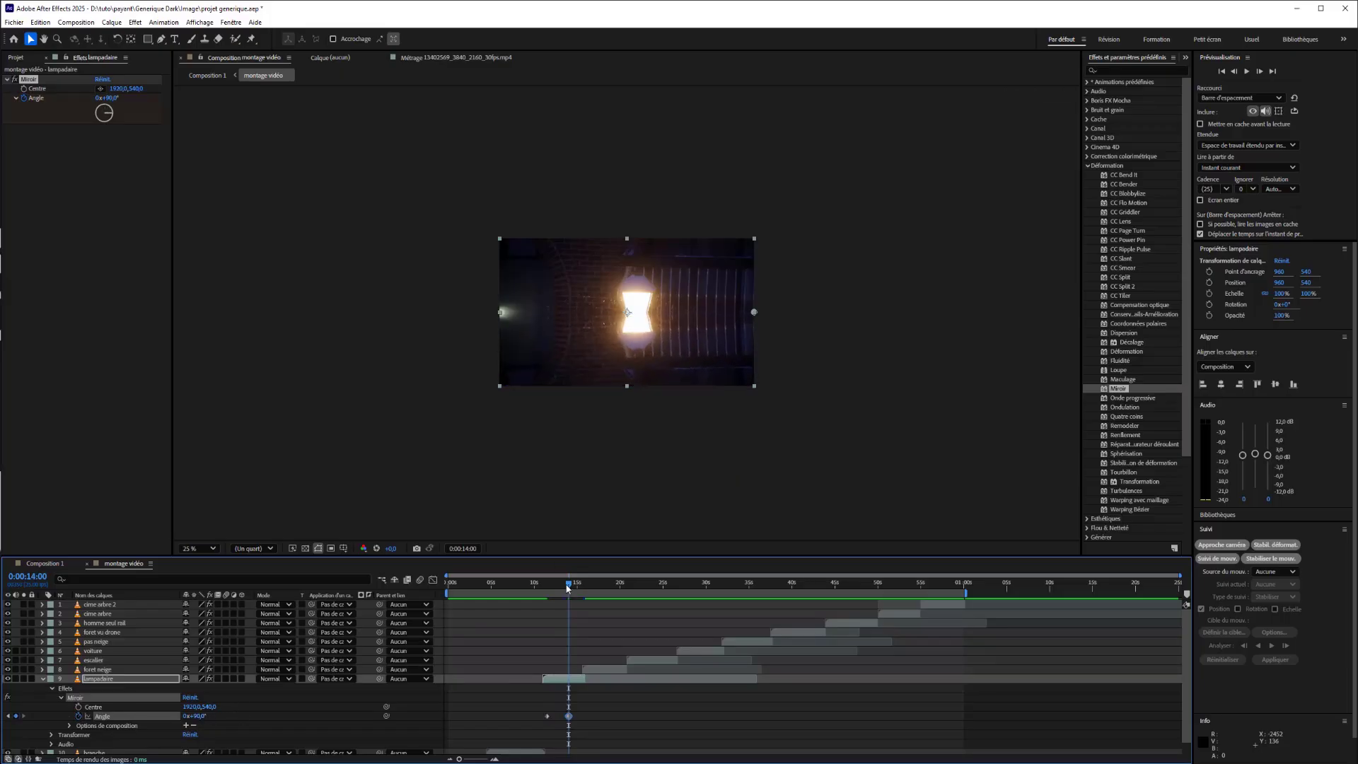
Shift the second angle keyframe of the lampadaire layer closer to the first, check the motion, and delete the angle keyframes.
{"action": "mouse_move", "coordinate": [567, 588]}
{"action": "left_mouse_down"}
{"action": "mouse_move", "coordinate": [554, 588]}
{"action": "mouse_move", "coordinate": [584, 589]}
{"action": "mouse_move", "coordinate": [552, 588]}
{"action": "left_mouse_up"}
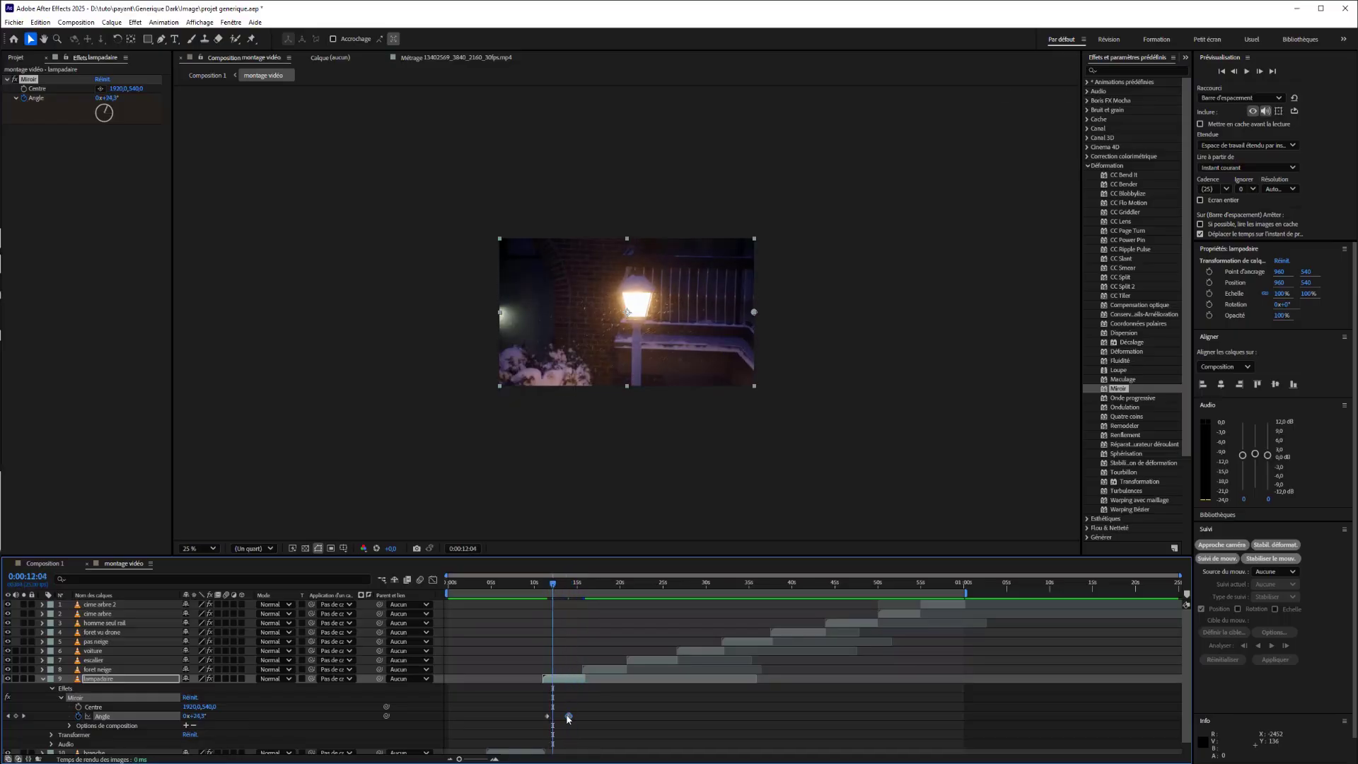
{"action": "left_click_drag", "start_coordinate": [569, 718], "coordinate": [556, 717]}
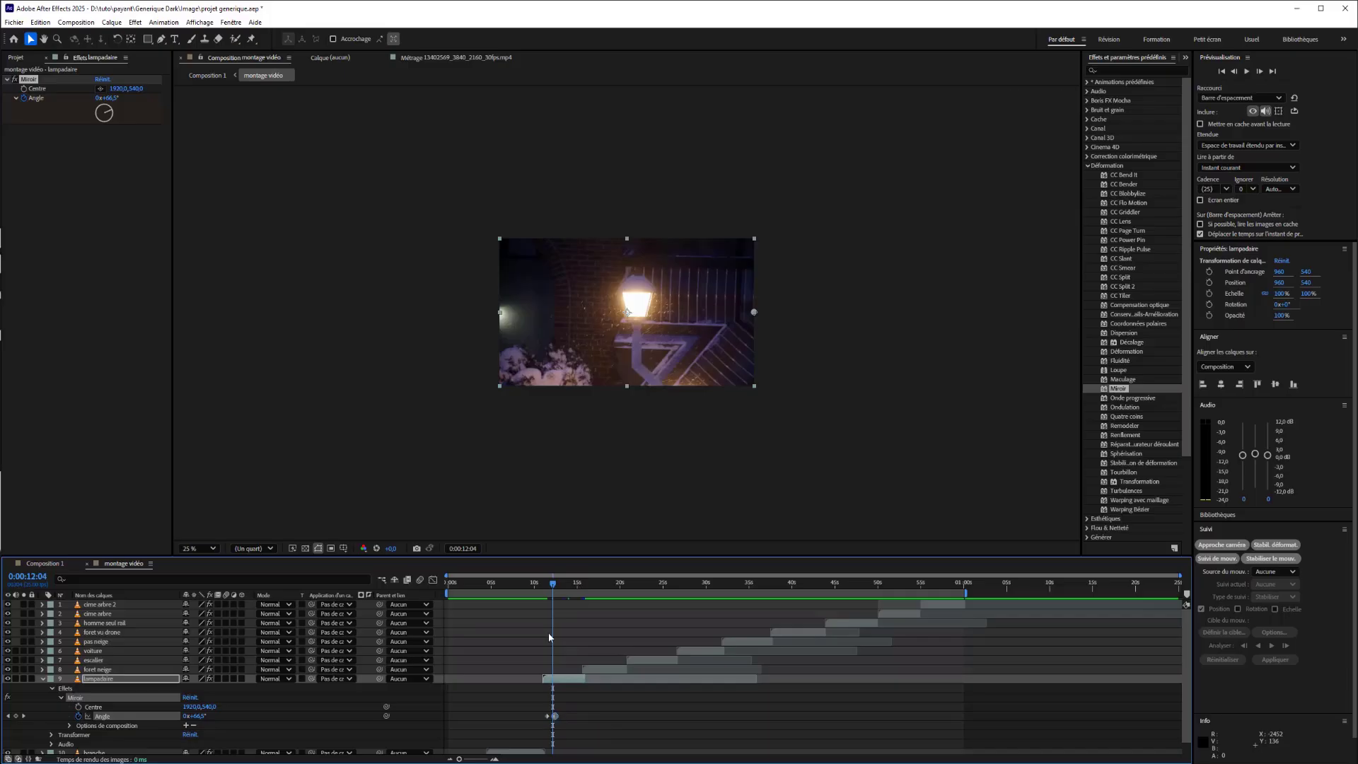
{"action": "left_click_drag", "start_coordinate": [553, 593], "coordinate": [565, 592]}
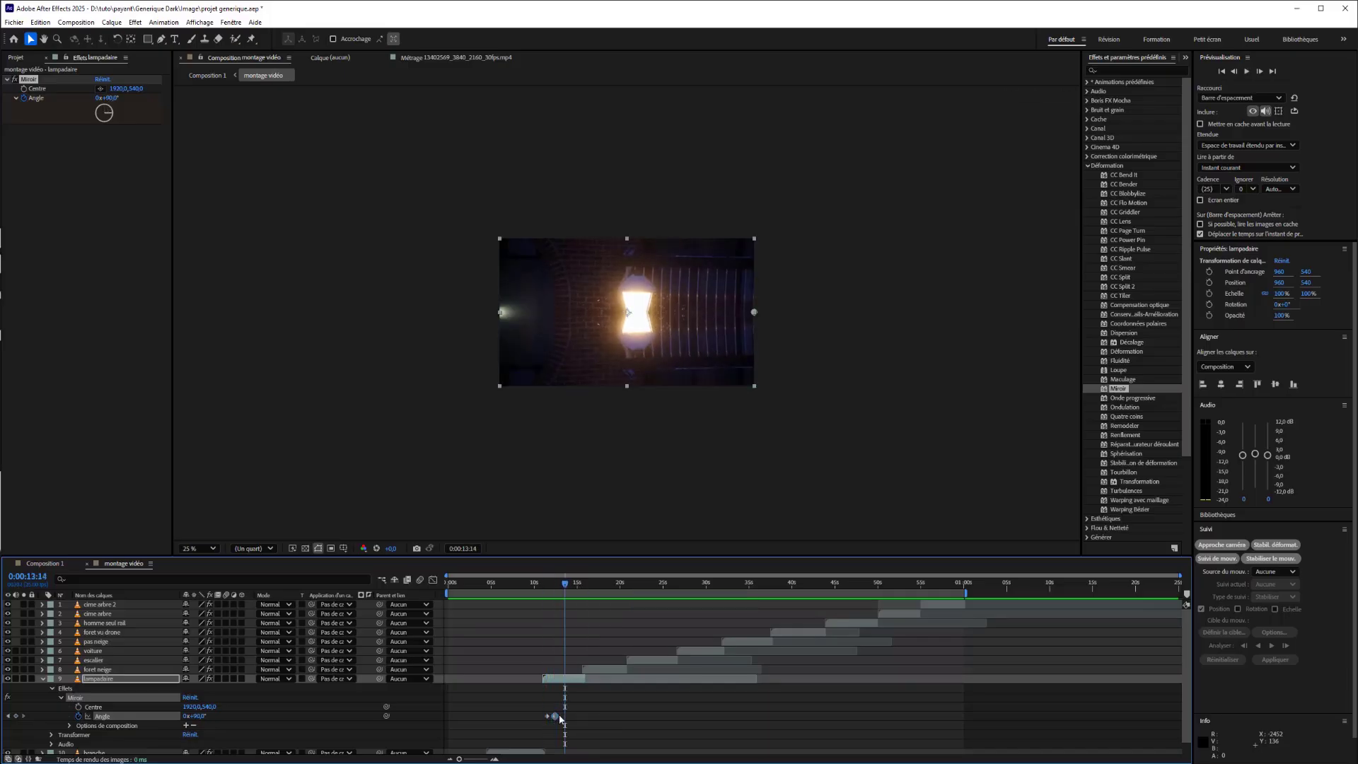
{"action": "key", "text": "Delete"}
Animate the lampadaire layer's Miroir centre with keyframes at 0:00:11:00, 0:00:12:12 (about 1932, 608) and 0:00:13:15 (about 1948, 552), and preview it.
{"action": "left_click_drag", "start_coordinate": [550, 588], "coordinate": [541, 587]}
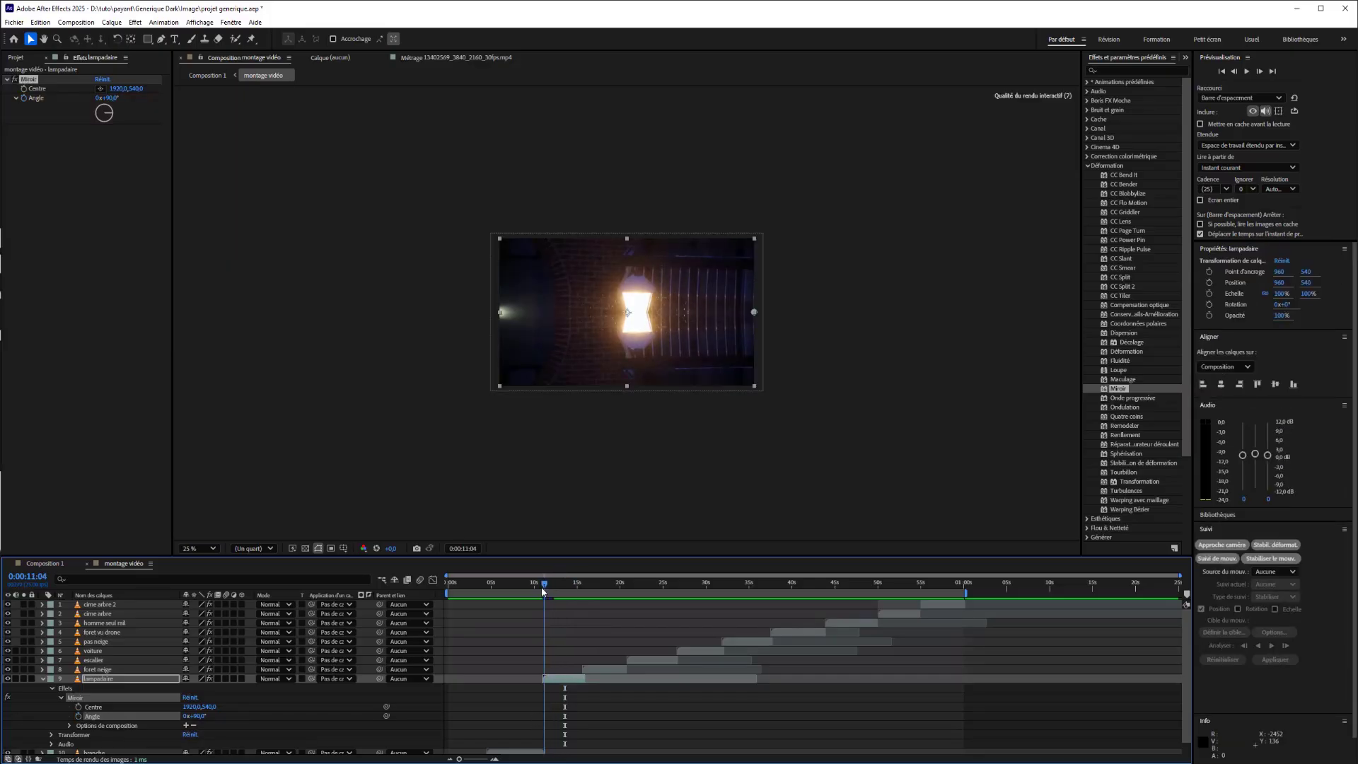
{"action": "left_click", "coordinate": [79, 707]}
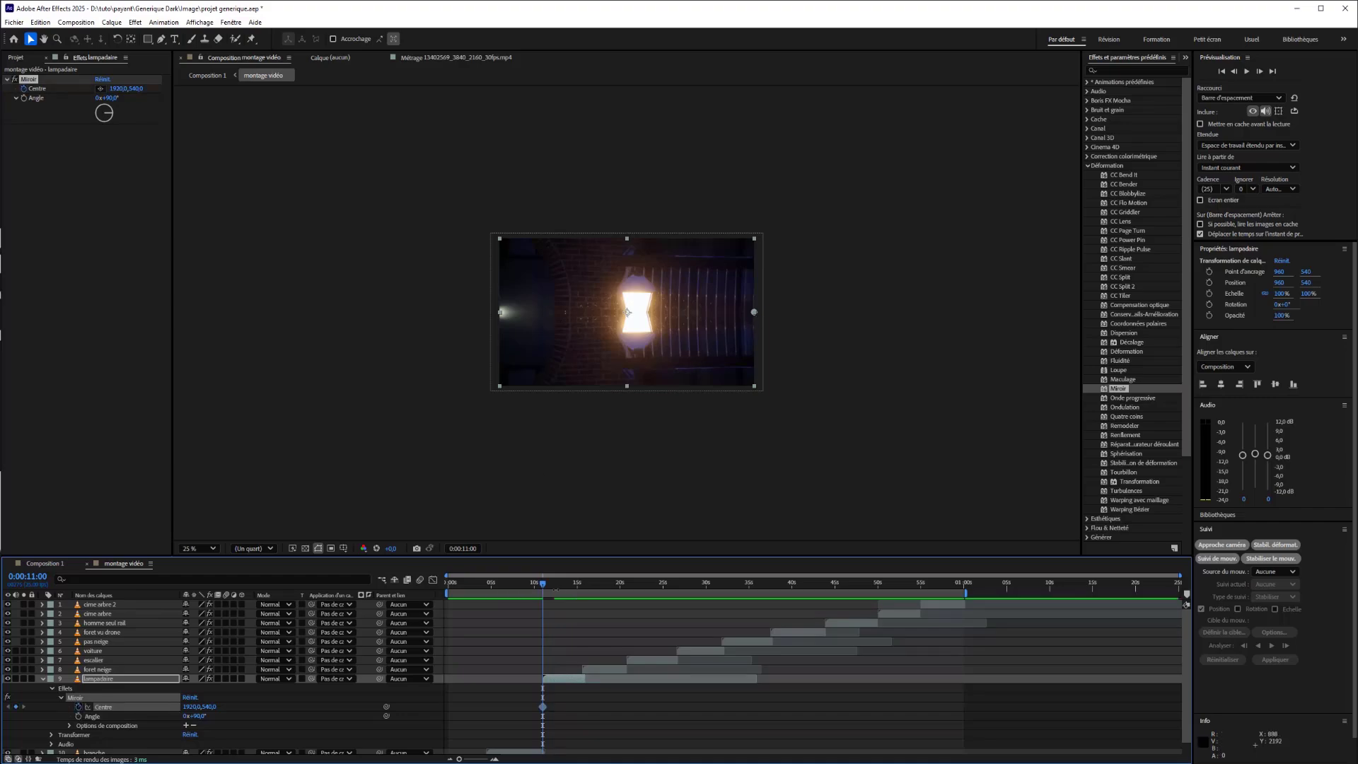
{"action": "left_click", "coordinate": [556, 587]}
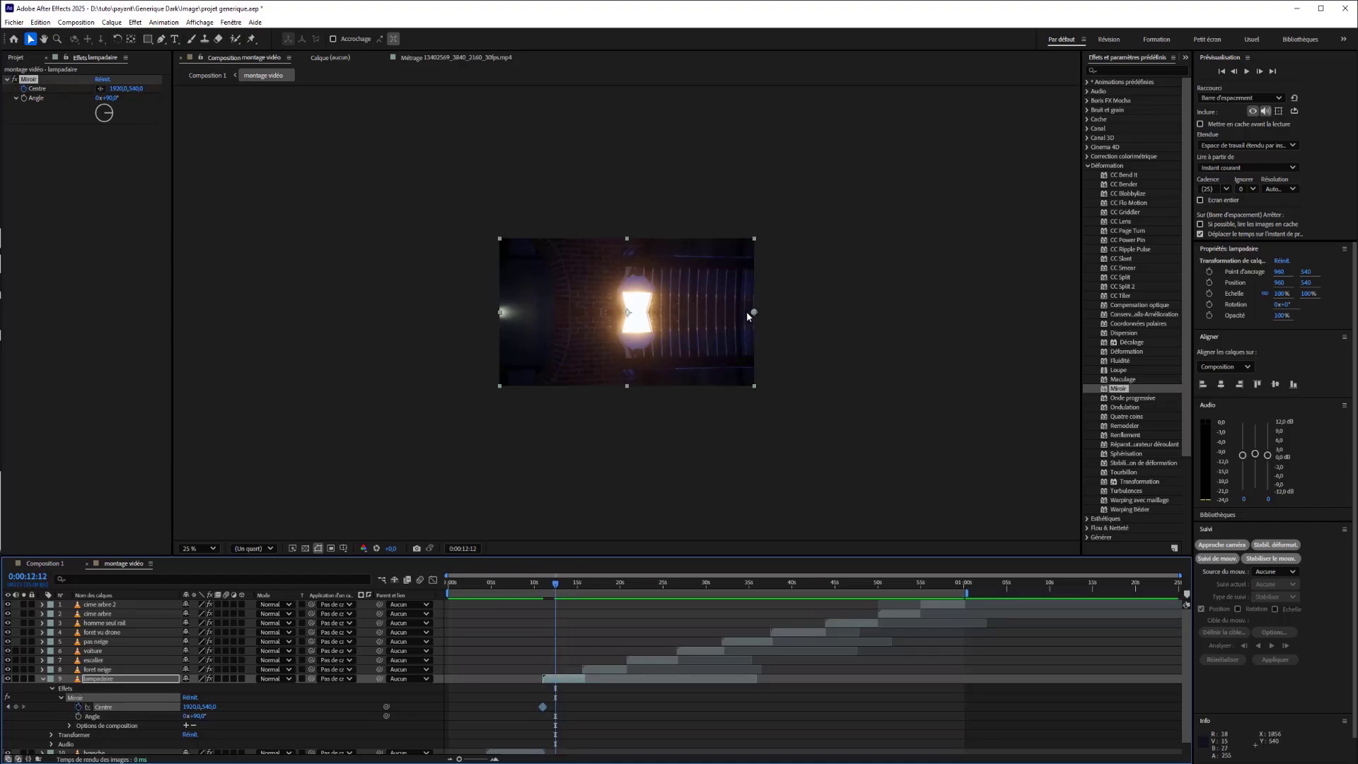
{"action": "left_click_drag", "start_coordinate": [757, 314], "coordinate": [755, 321]}
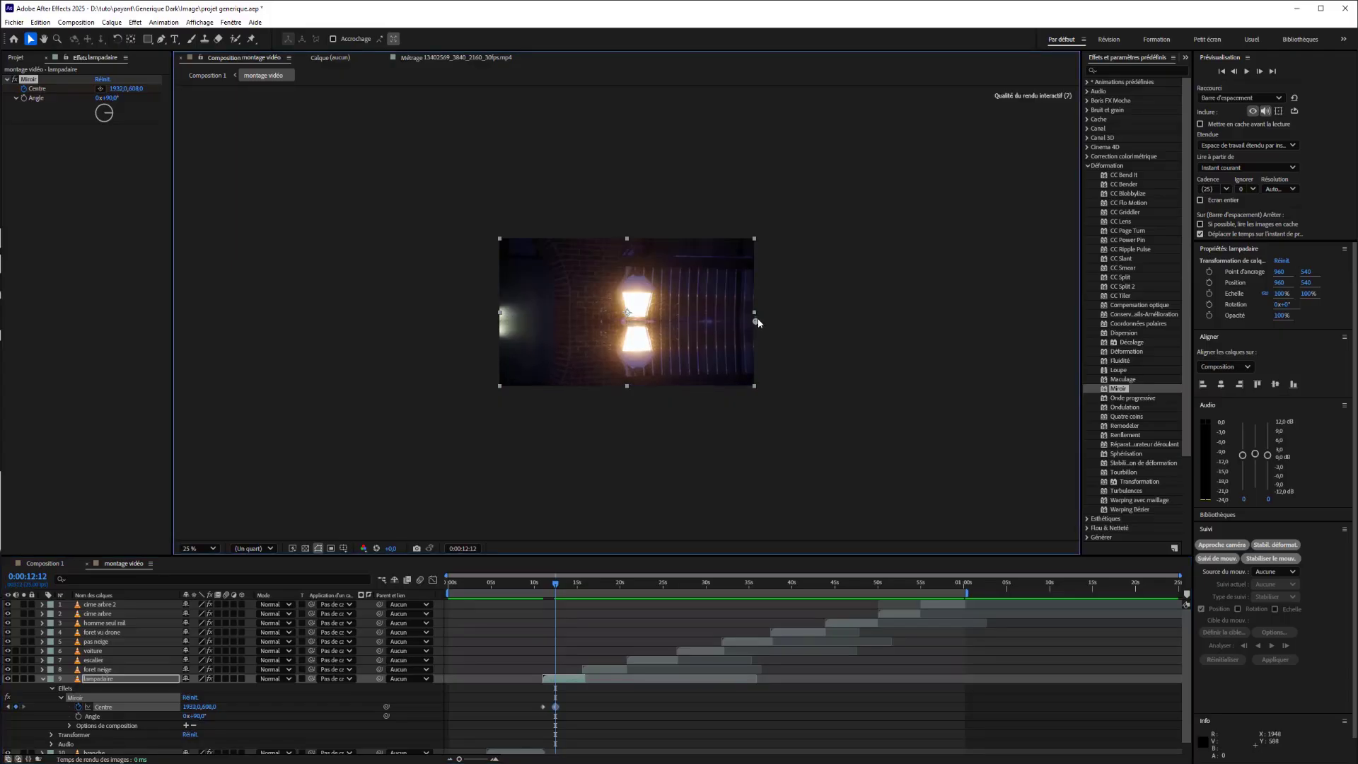
{"action": "left_click_drag", "start_coordinate": [558, 587], "coordinate": [566, 584]}
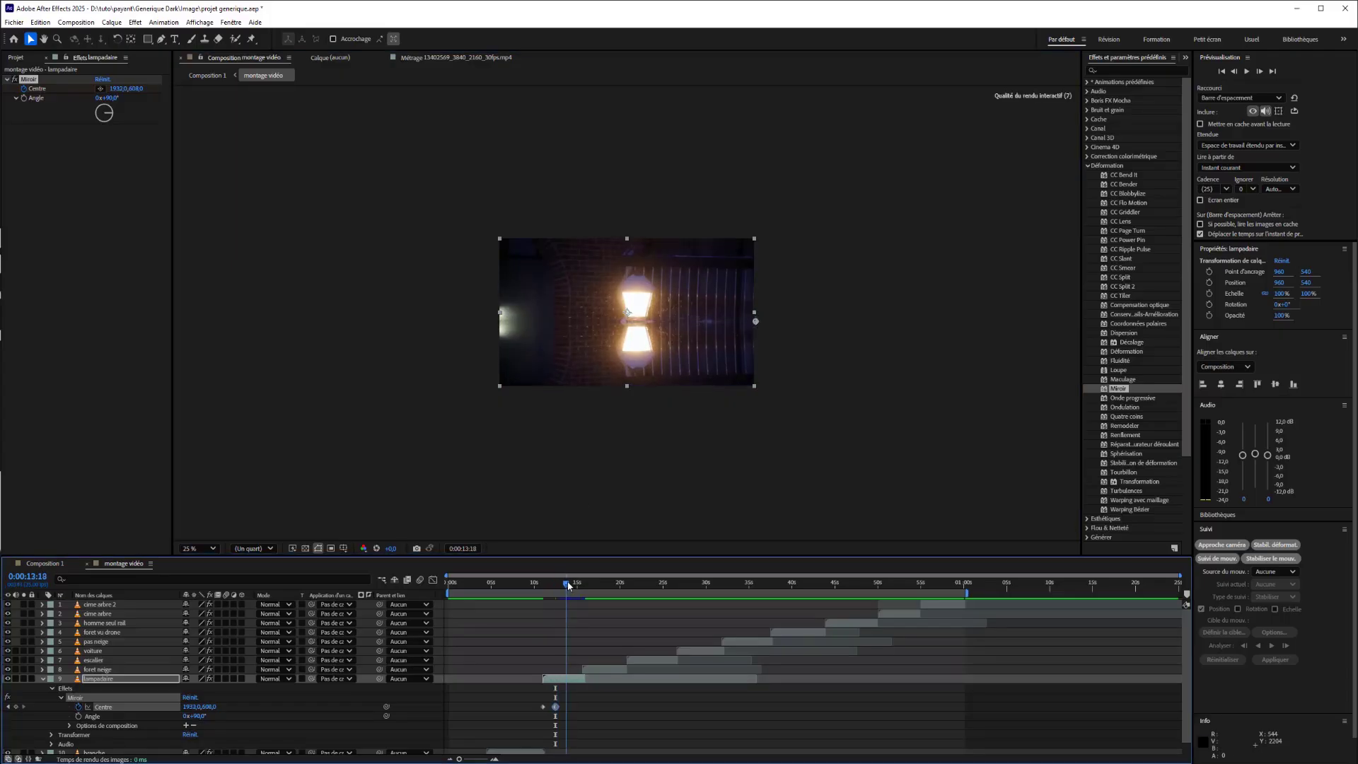
{"action": "left_click_drag", "start_coordinate": [758, 324], "coordinate": [757, 313]}
{"action": "left_click_drag", "start_coordinate": [564, 584], "coordinate": [540, 583]}
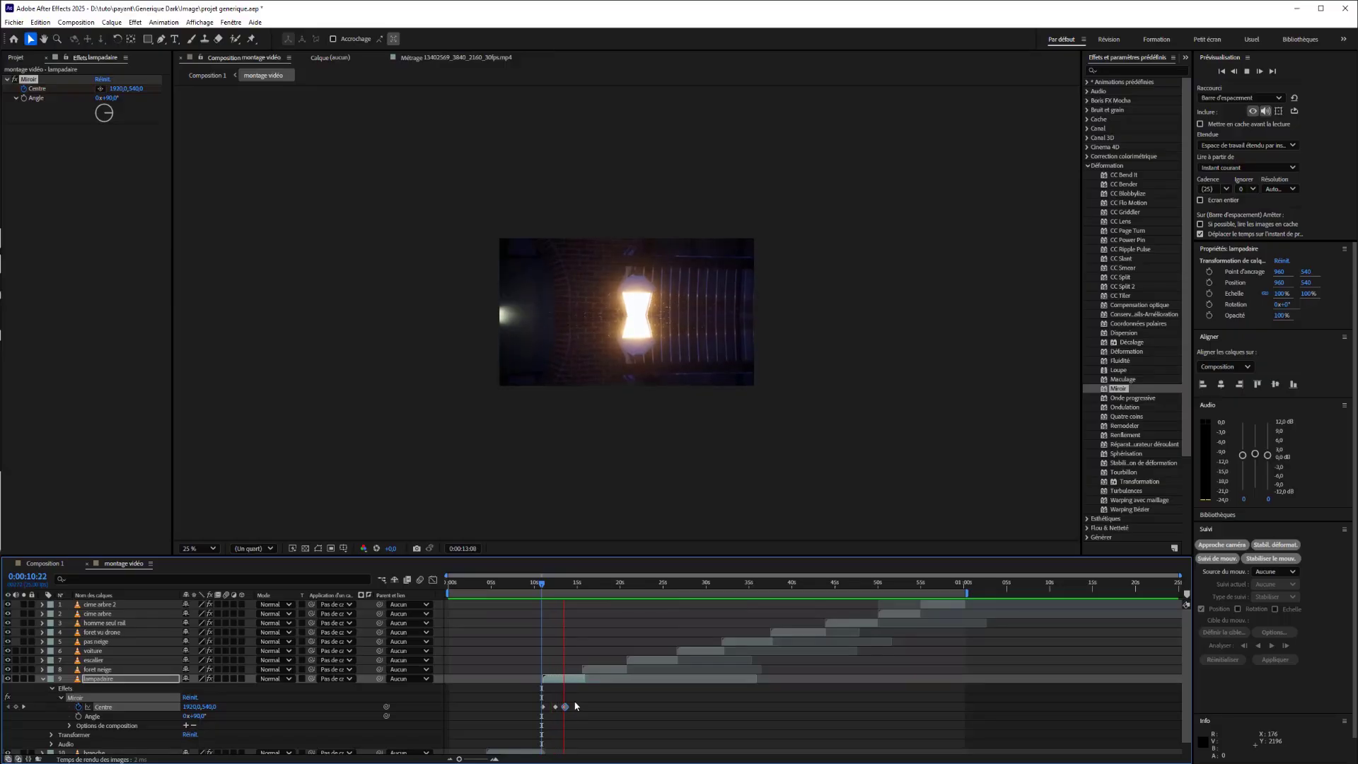
{"action": "key", "text": "space"}
Bring the three lampadaire Miroir centre keyframes closer together, apply Lissage de vitesse to them, and preview the motion.
{"action": "left_click_drag", "start_coordinate": [574, 700], "coordinate": [542, 710]}
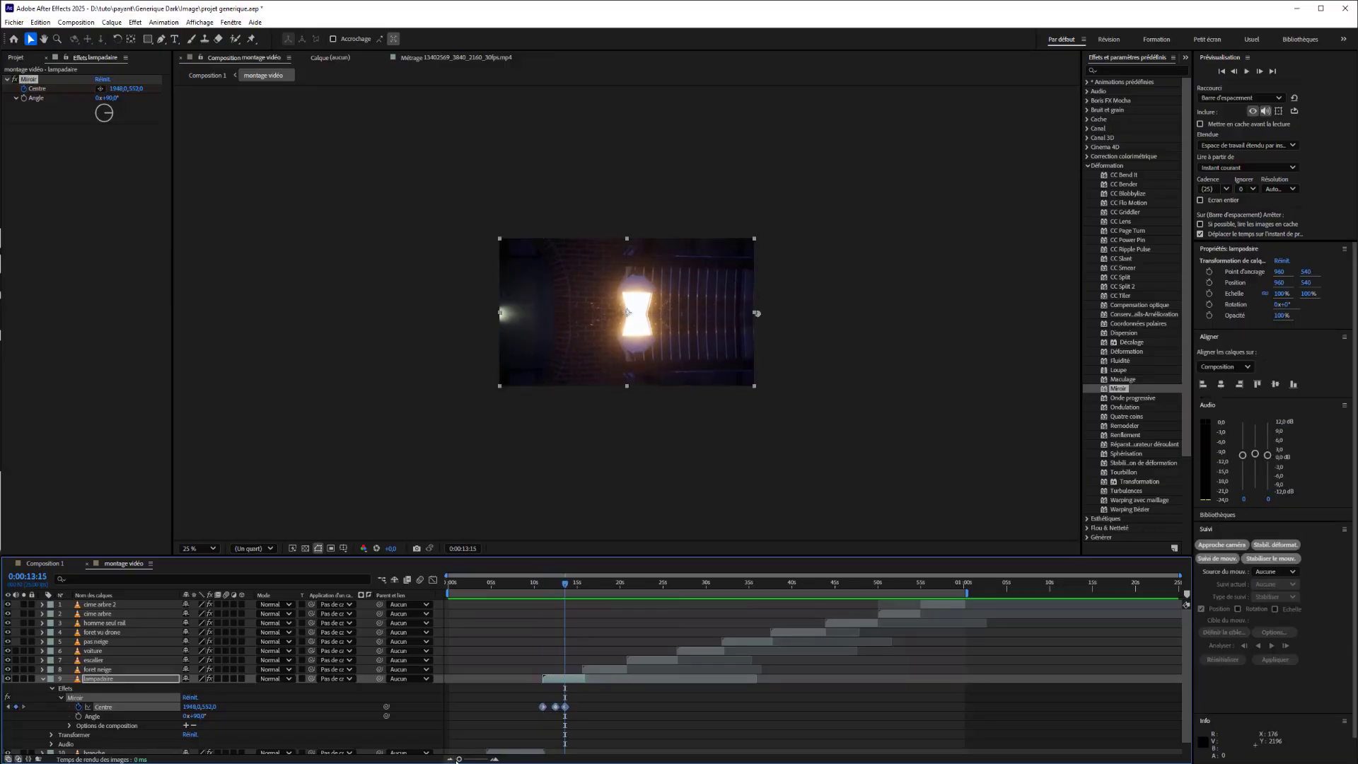
{"action": "left_click_drag", "start_coordinate": [460, 759], "coordinate": [477, 759]}
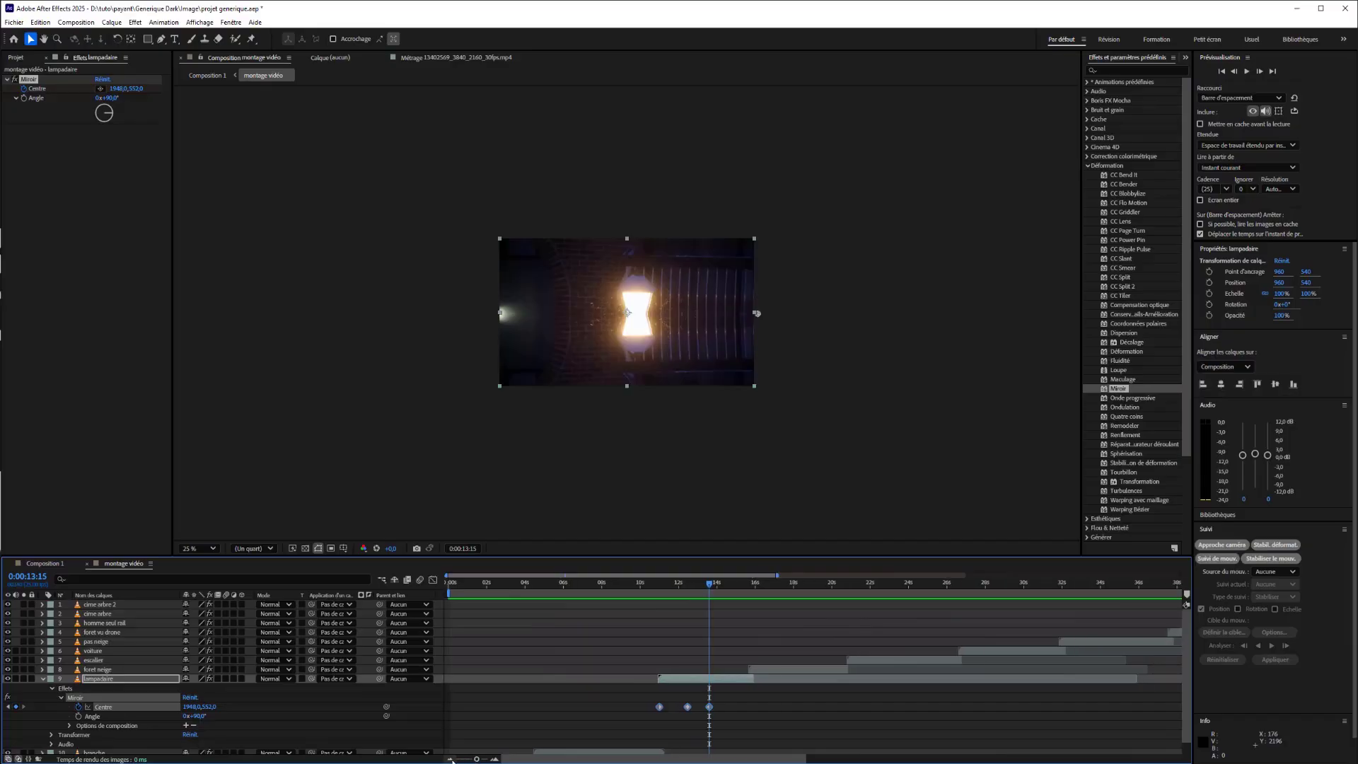
{"action": "left_click", "coordinate": [684, 710]}
{"action": "left_click_drag", "start_coordinate": [687, 708], "coordinate": [699, 708]}
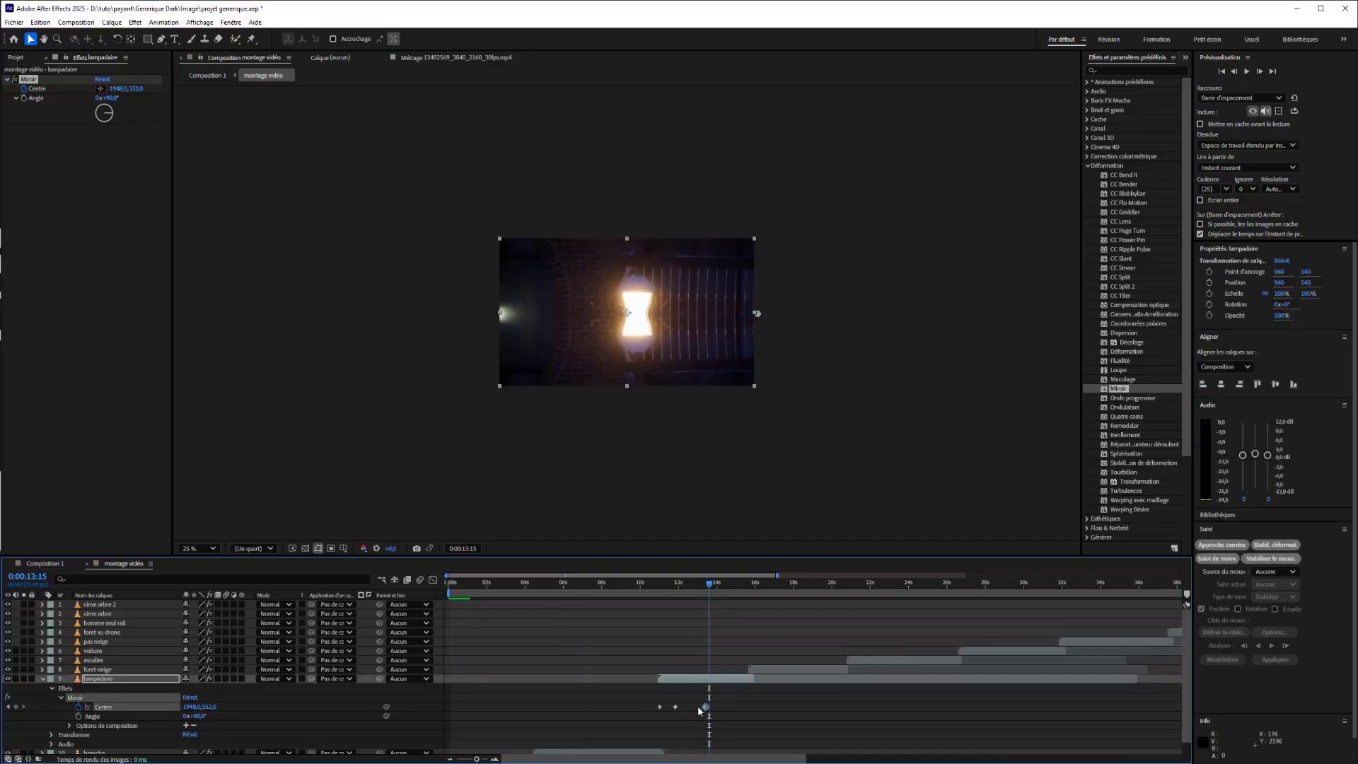
{"action": "right_click", "coordinate": [676, 707]}
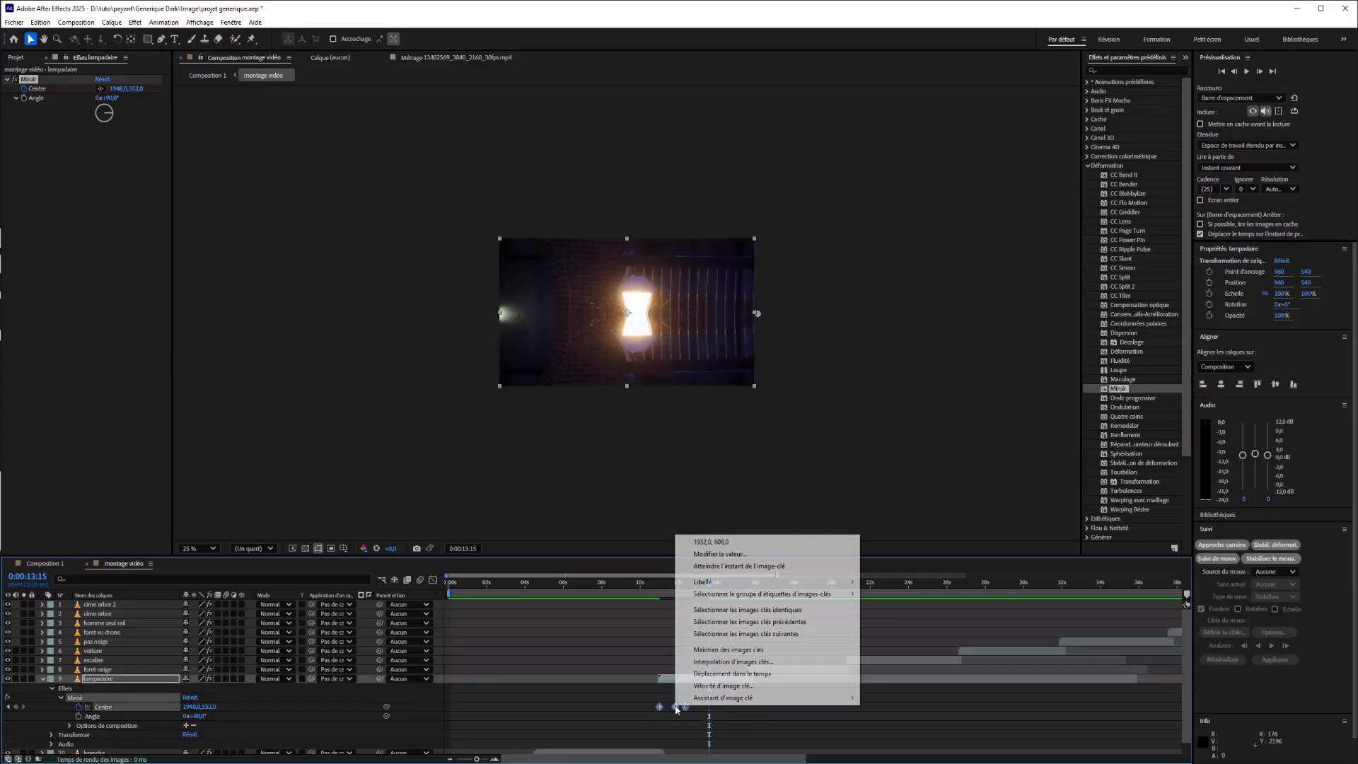
{"action": "mouse_move", "coordinate": [710, 700]}
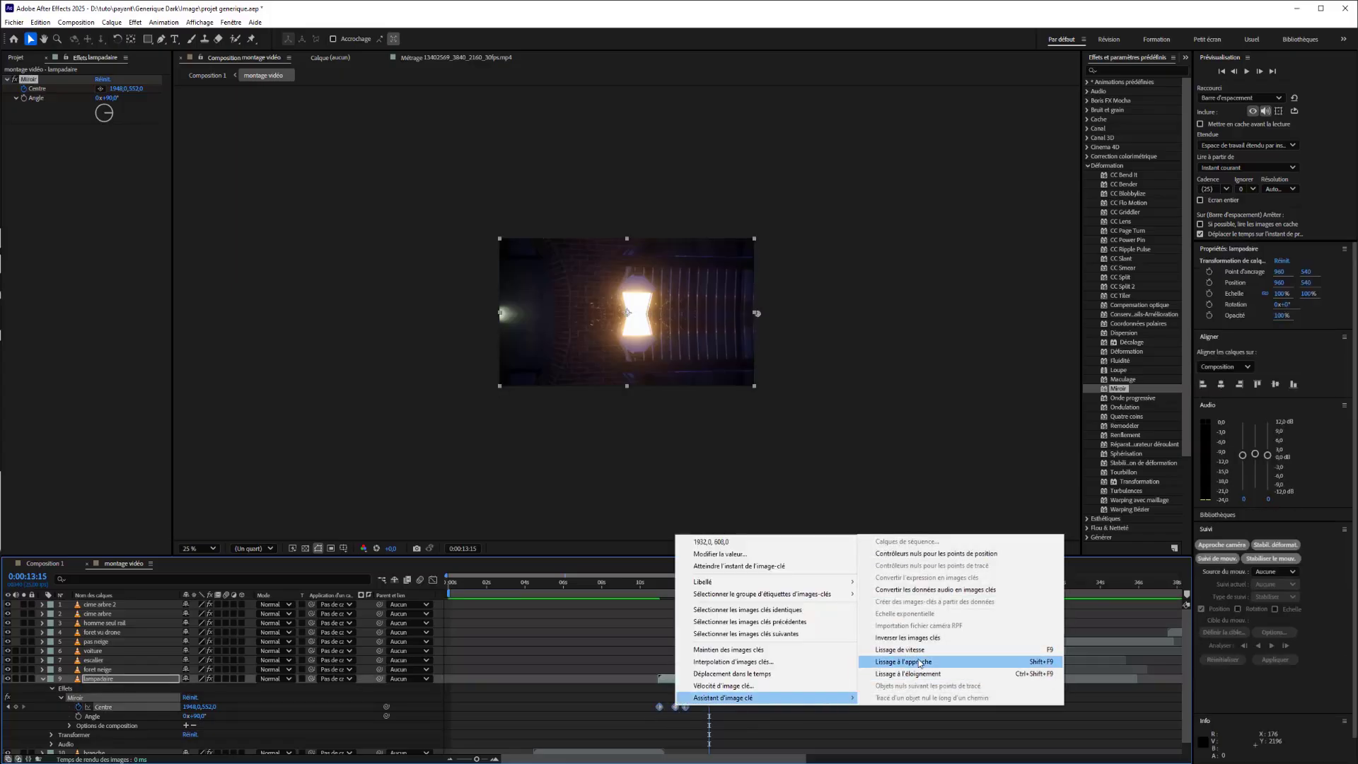
{"action": "left_click", "coordinate": [900, 649]}
{"action": "left_click", "coordinate": [656, 587]}
{"action": "left_click_drag", "start_coordinate": [656, 591], "coordinate": [654, 591]}
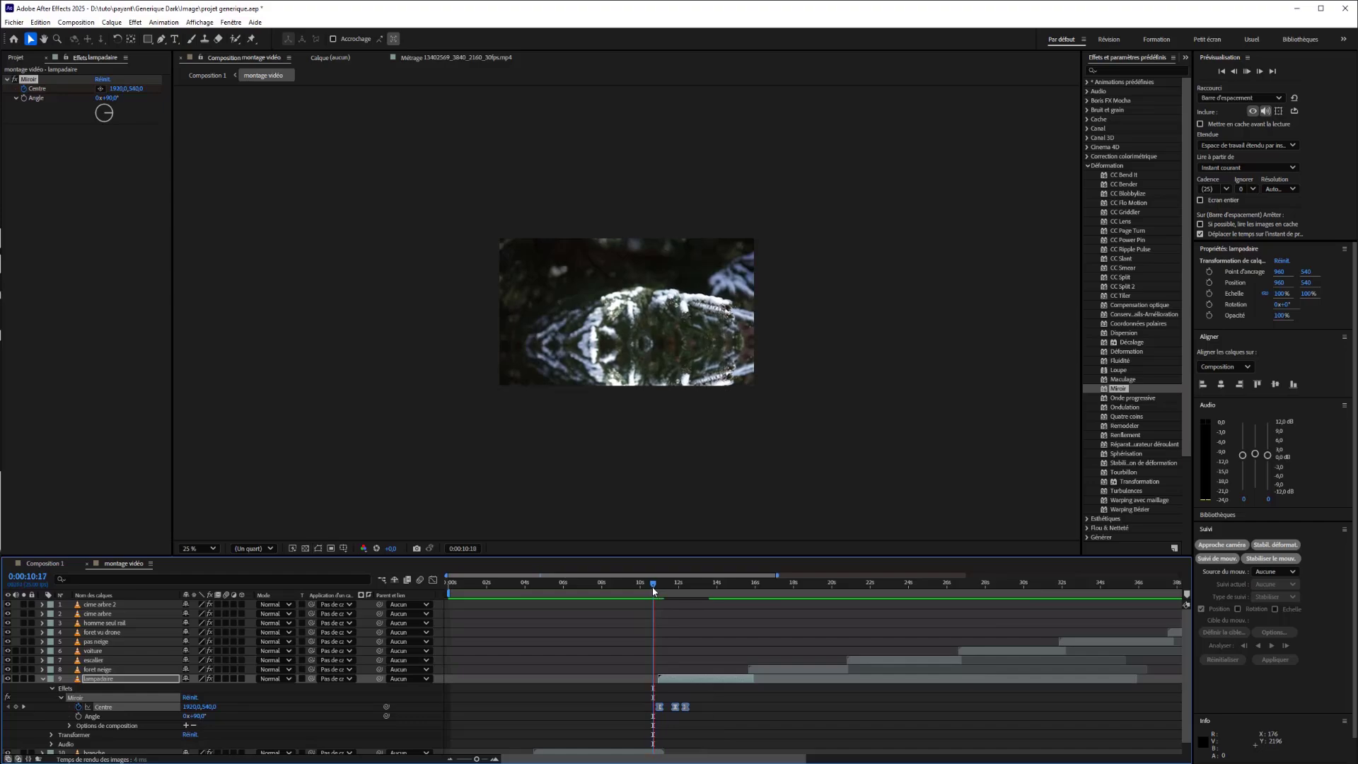
{"action": "key", "text": "space"}
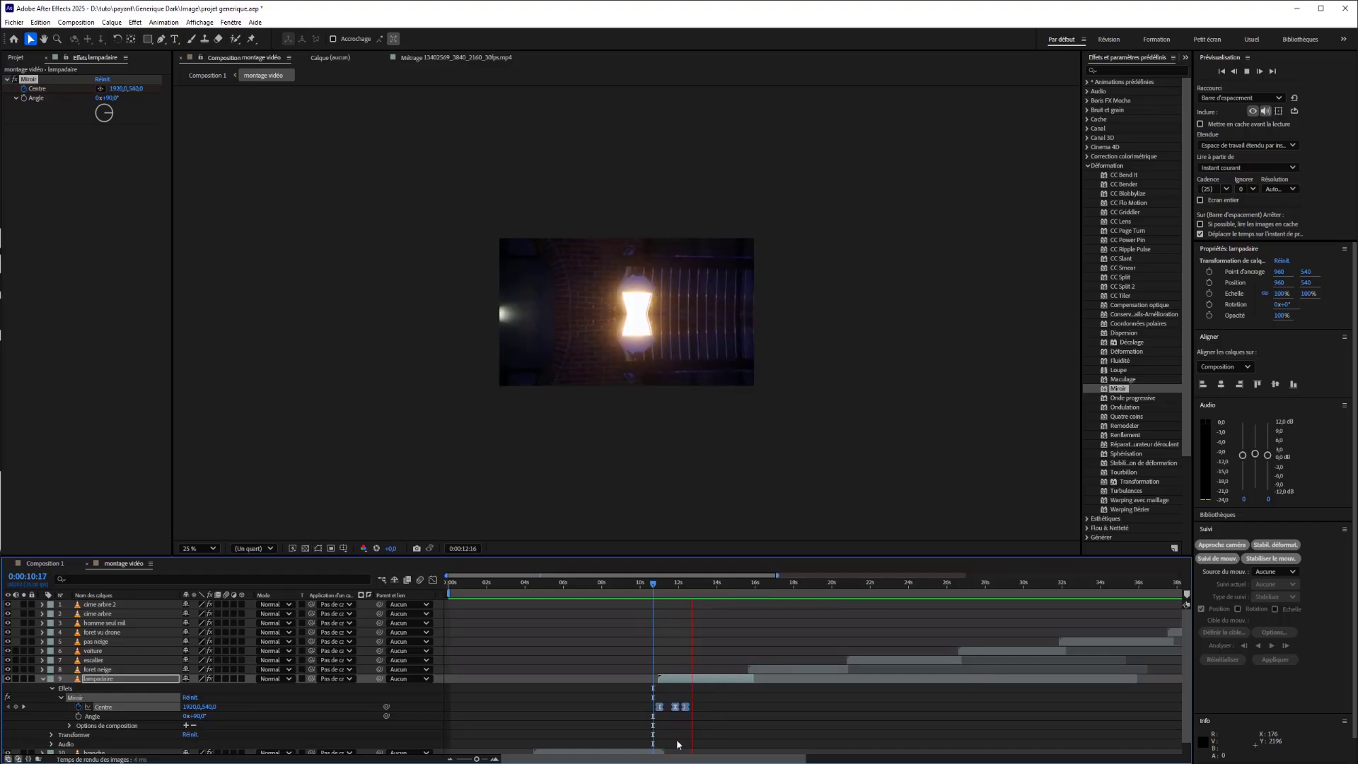
Spread the lampadaire Miroir centre keyframes across the clip, with the last near its end and the second midway, and preview the slower motion.
{"action": "left_click", "coordinate": [699, 701]}
{"action": "mouse_move", "coordinate": [686, 706]}
{"action": "left_mouse_down"}
{"action": "mouse_move", "coordinate": [762, 707]}
{"action": "mouse_move", "coordinate": [691, 708]}
{"action": "mouse_move", "coordinate": [704, 712]}
{"action": "left_mouse_up"}
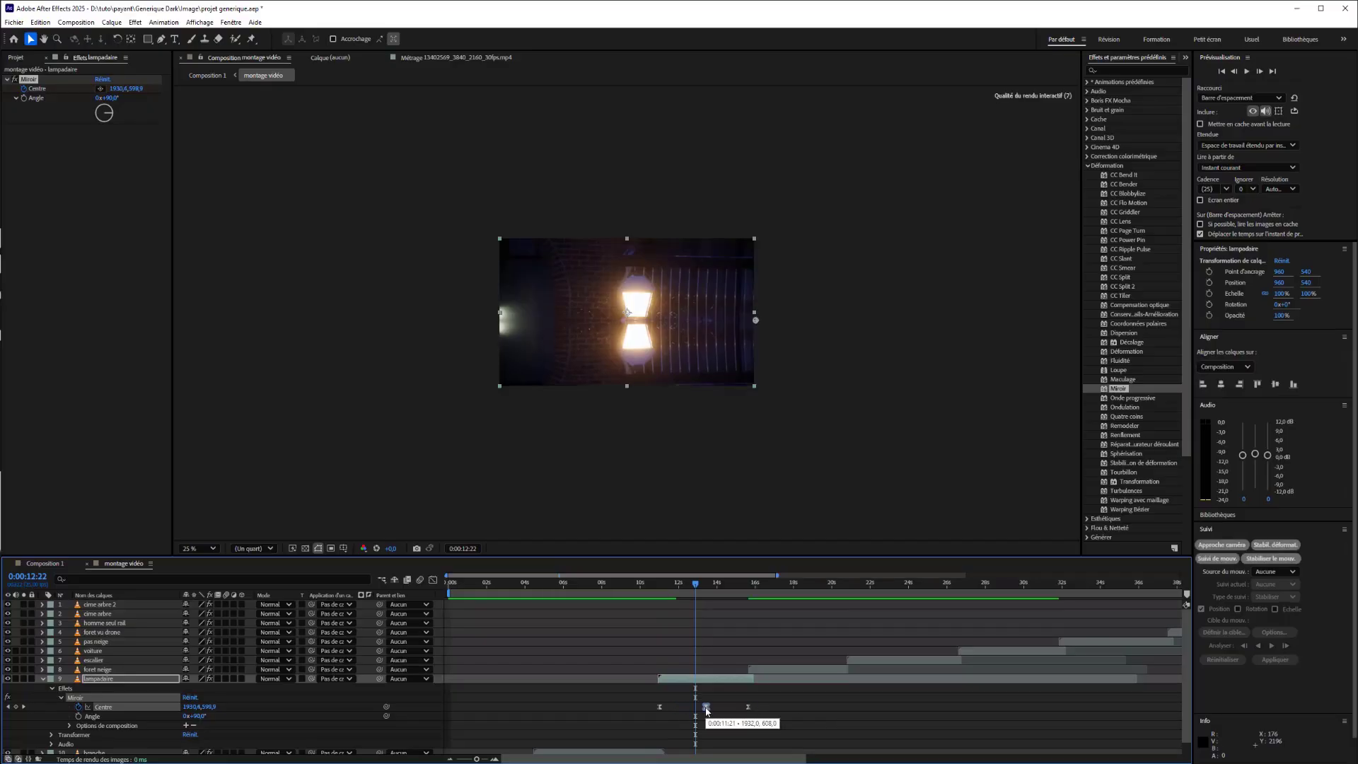
{"action": "left_click", "coordinate": [651, 587]}
{"action": "left_click_drag", "start_coordinate": [651, 586], "coordinate": [694, 594]}
{"action": "key", "text": "space"}
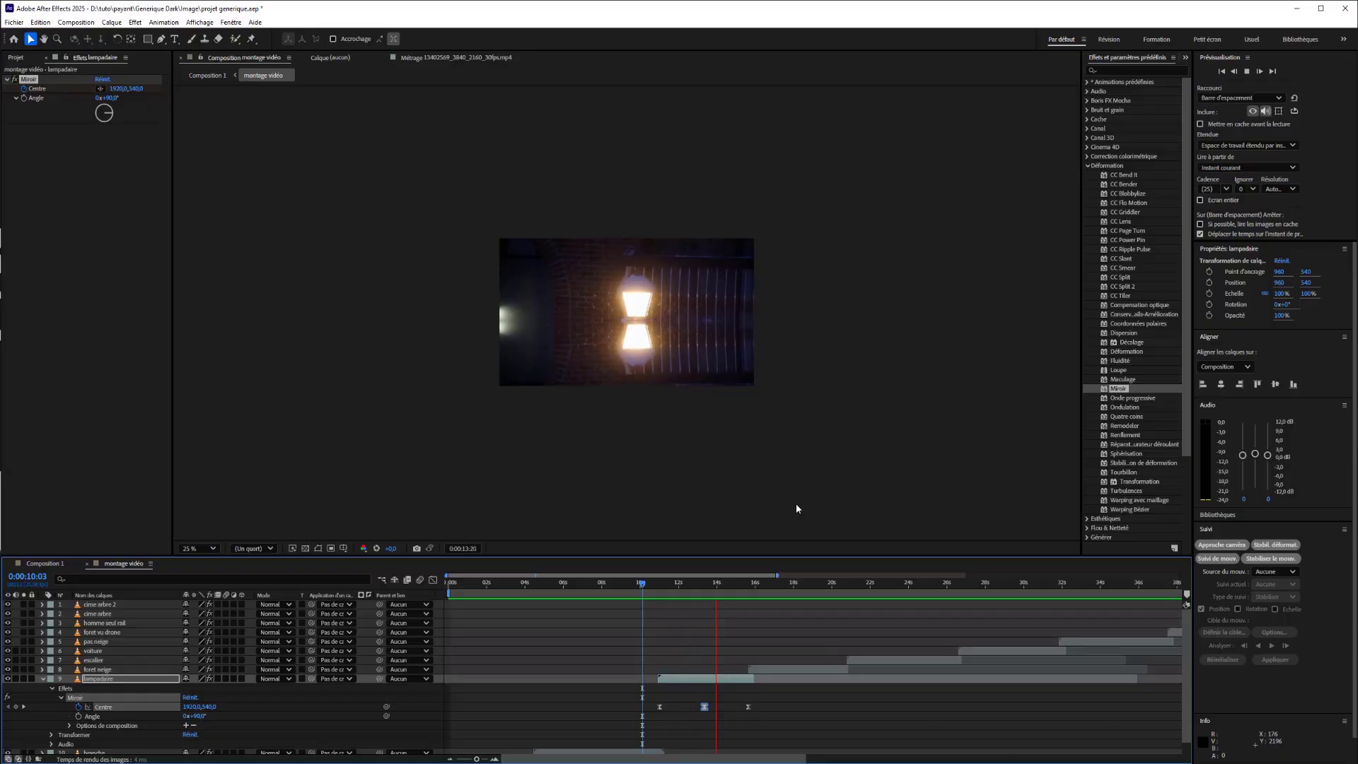
{"action": "key", "text": "space"}
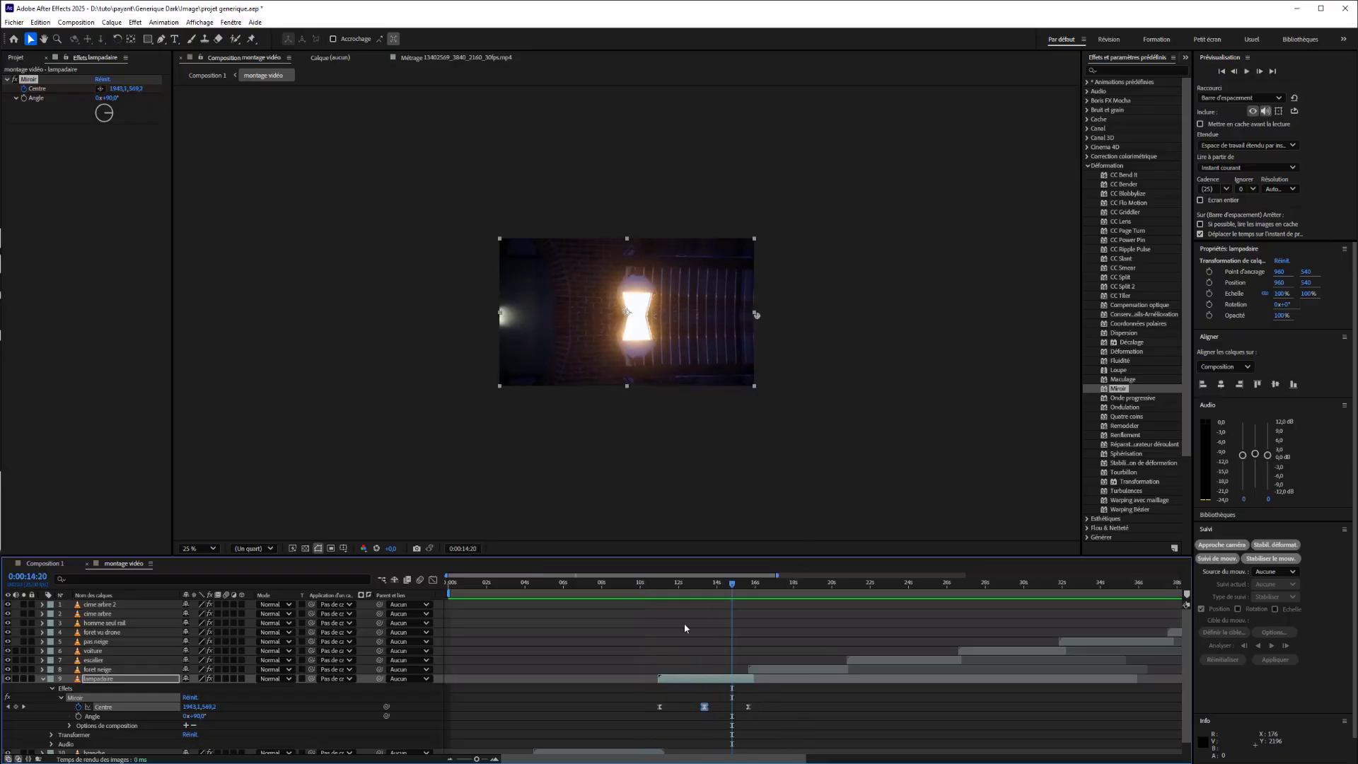
Select the foret neige layer at 0:00:16:18, try a Miroir angle of 89°, and undo the angle change.
{"action": "left_click_drag", "start_coordinate": [735, 581], "coordinate": [770, 583]}
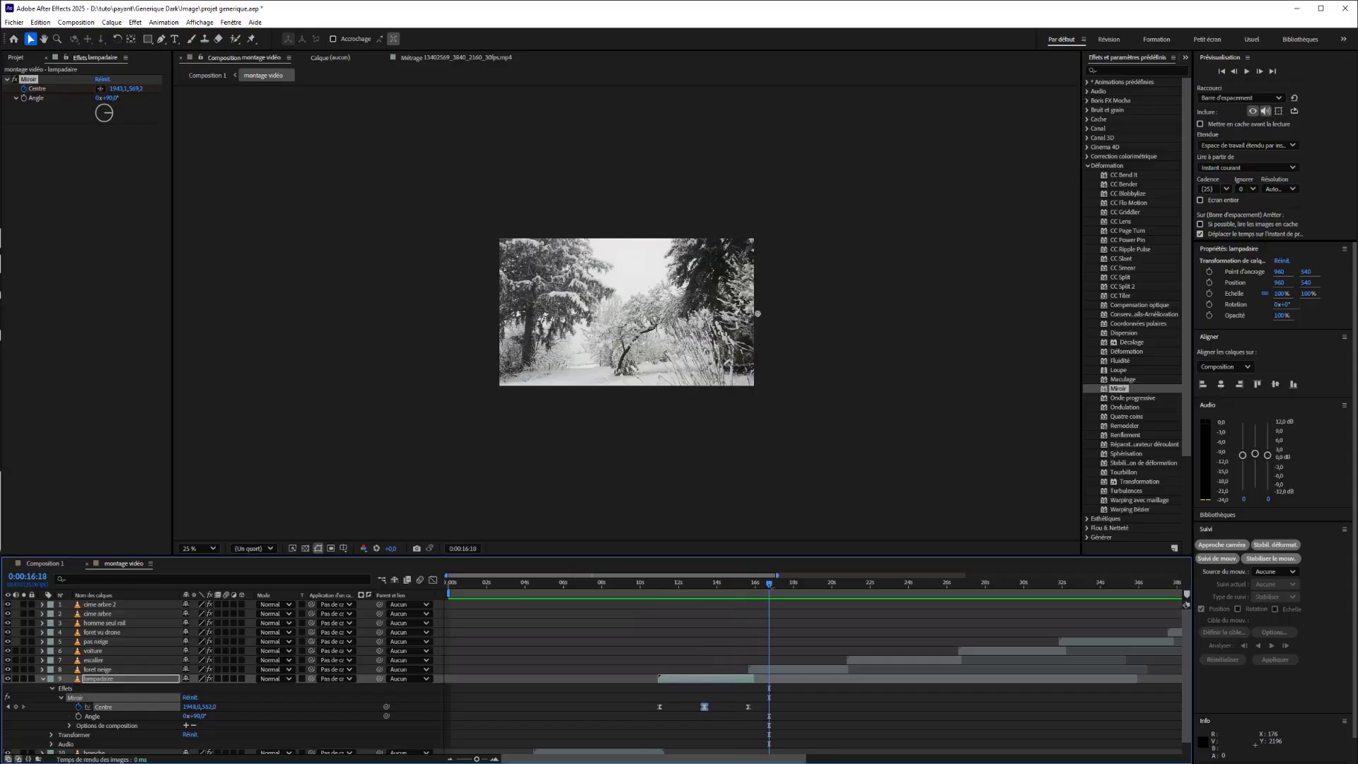
{"action": "left_click", "coordinate": [768, 669]}
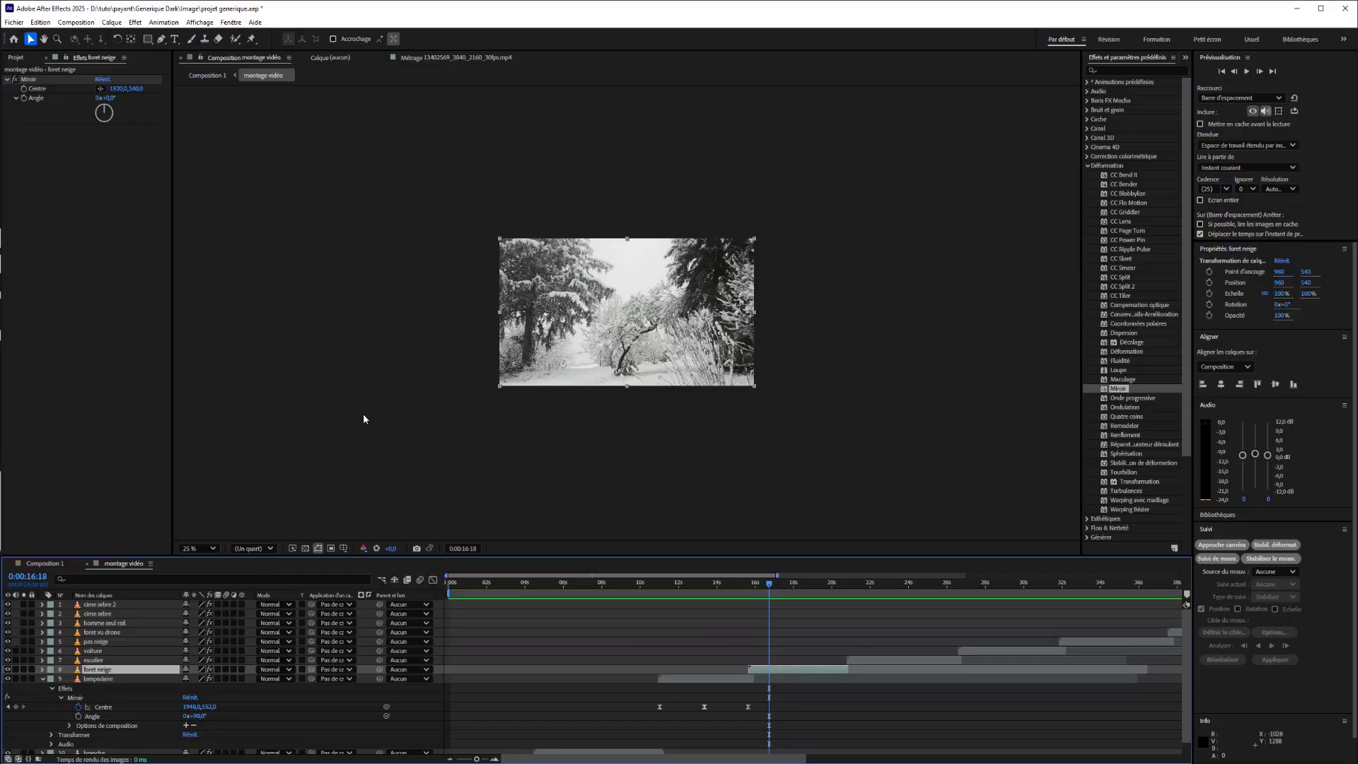
{"action": "left_click", "coordinate": [102, 91]}
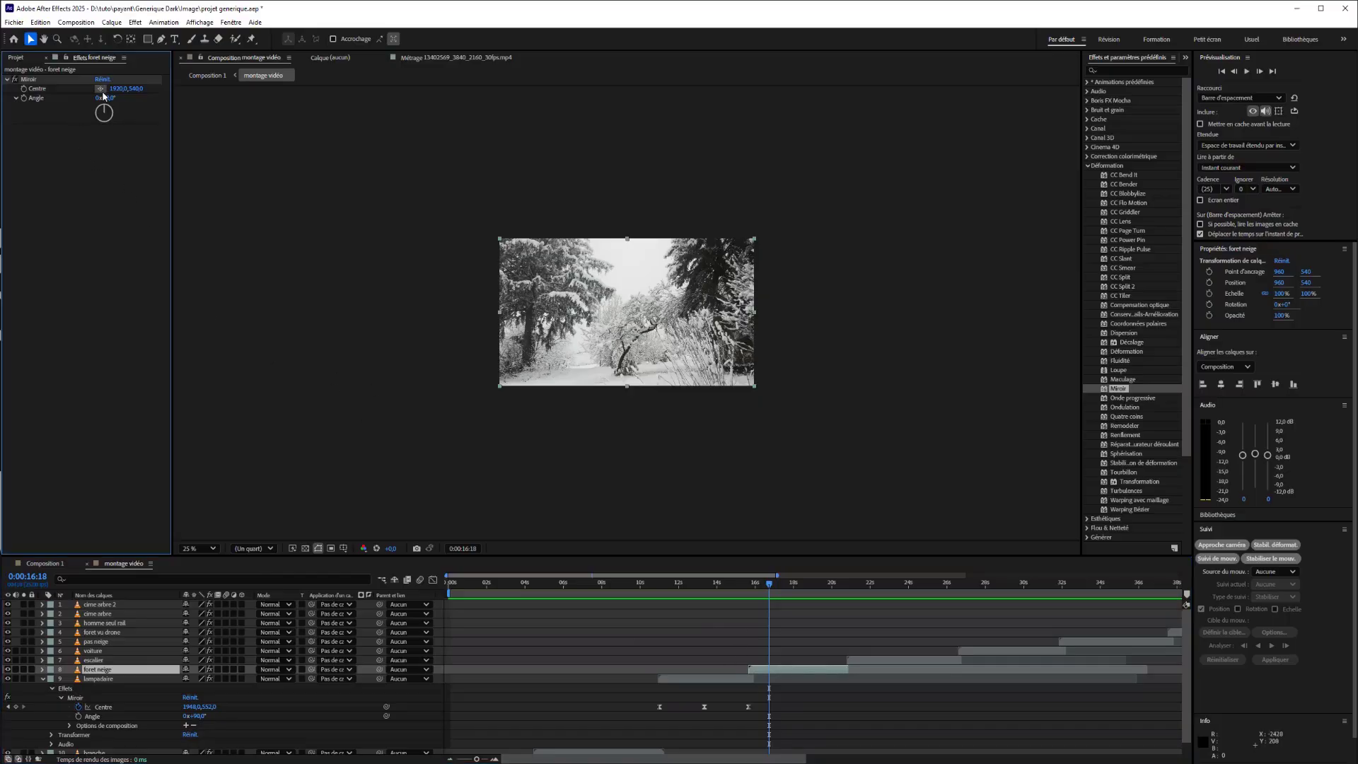
{"action": "left_click", "coordinate": [790, 670]}
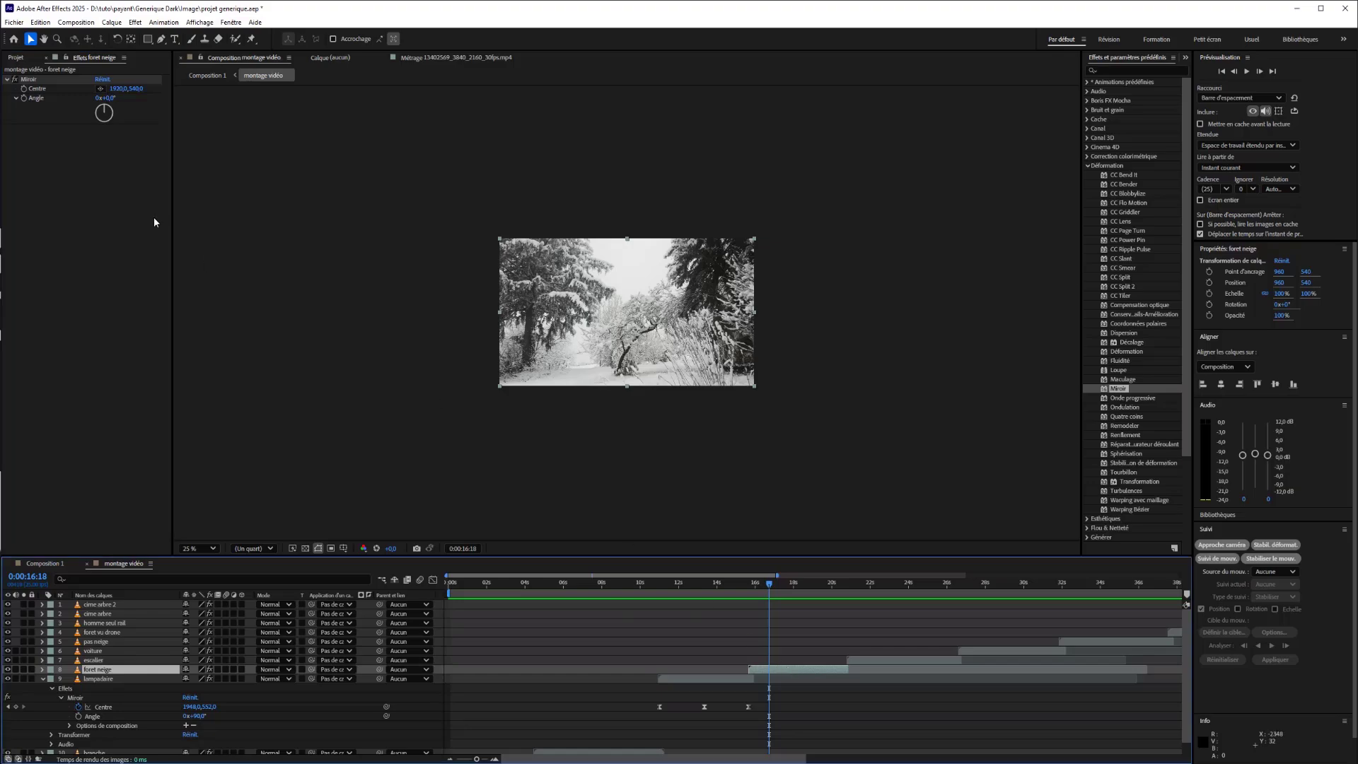
{"action": "left_click_drag", "start_coordinate": [108, 100], "coordinate": [157, 99]}
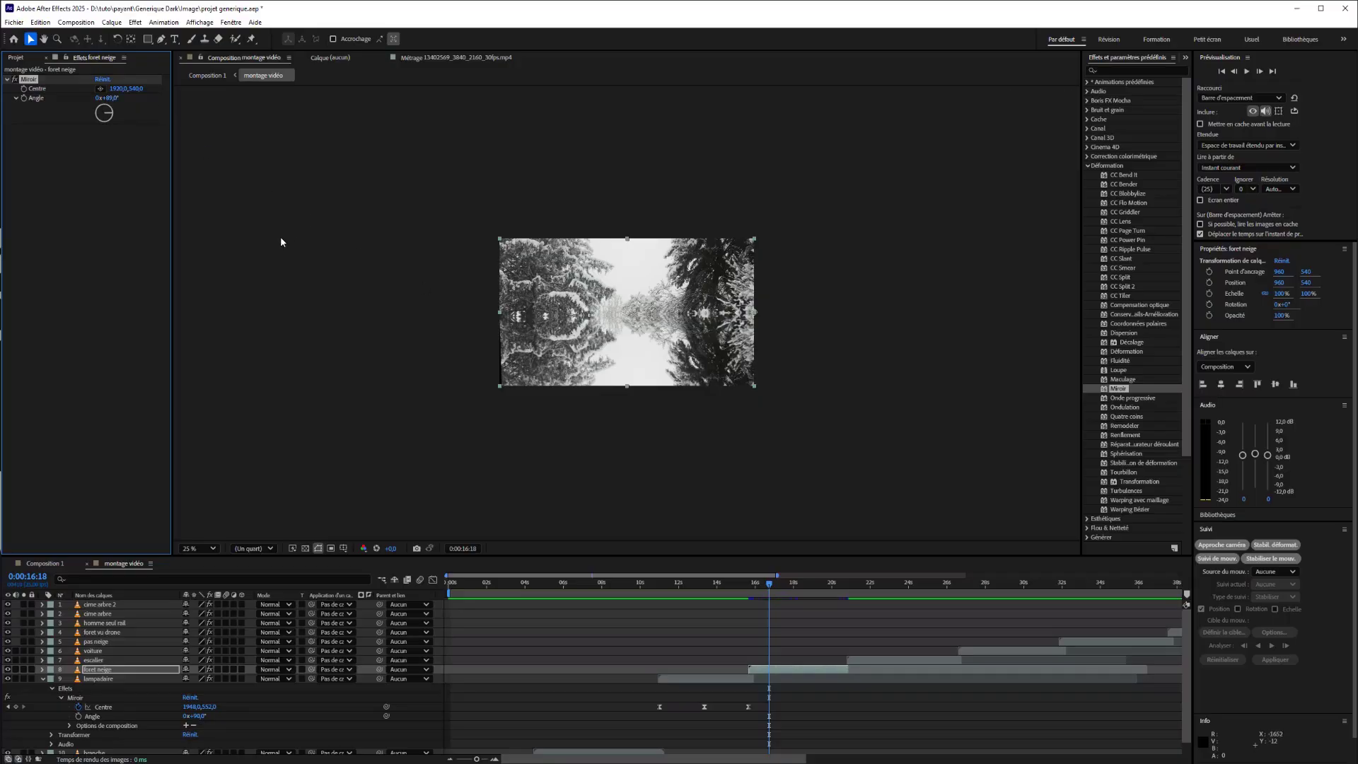
{"action": "key", "text": "ctrl+z"}
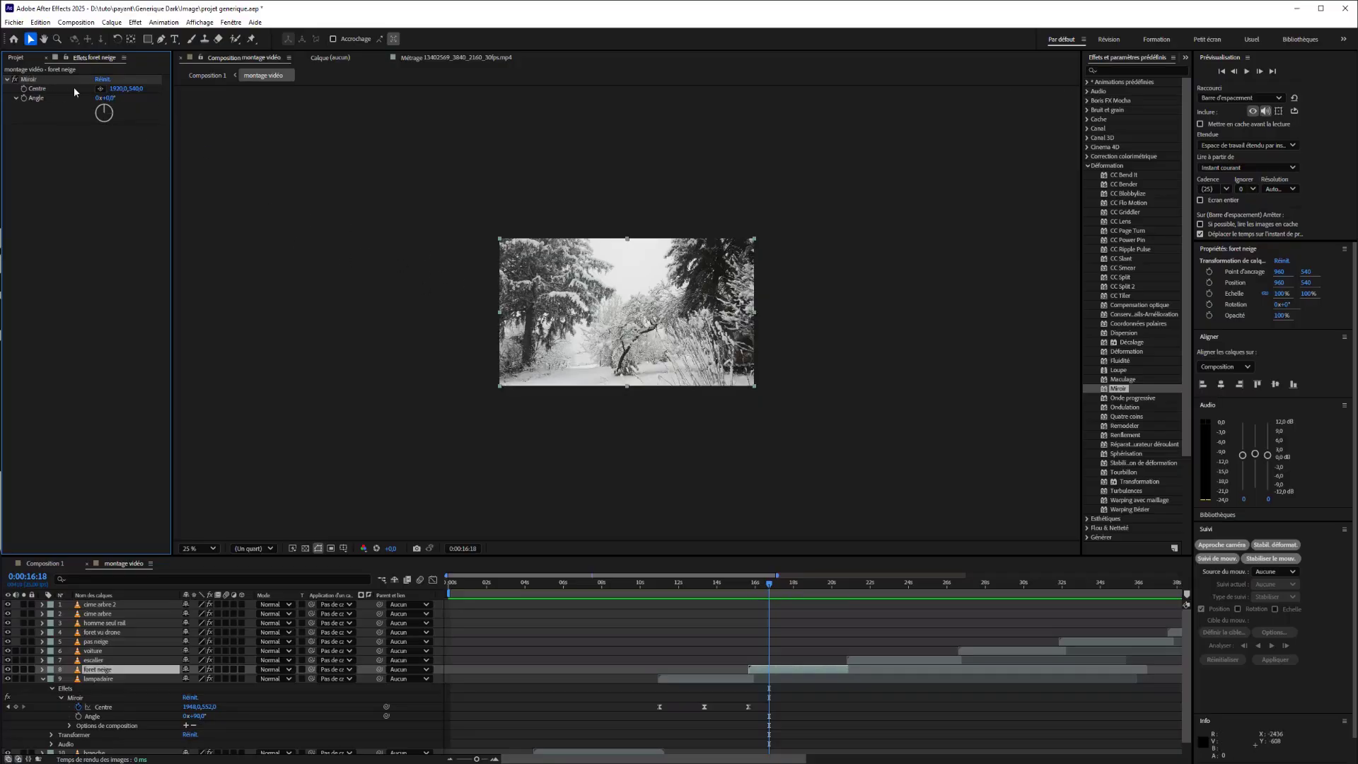
Place the foret neige layer's Miroir centre in the middle of the frame, at about 956, 572, and preview the clip.
{"action": "left_click", "coordinate": [99, 89]}
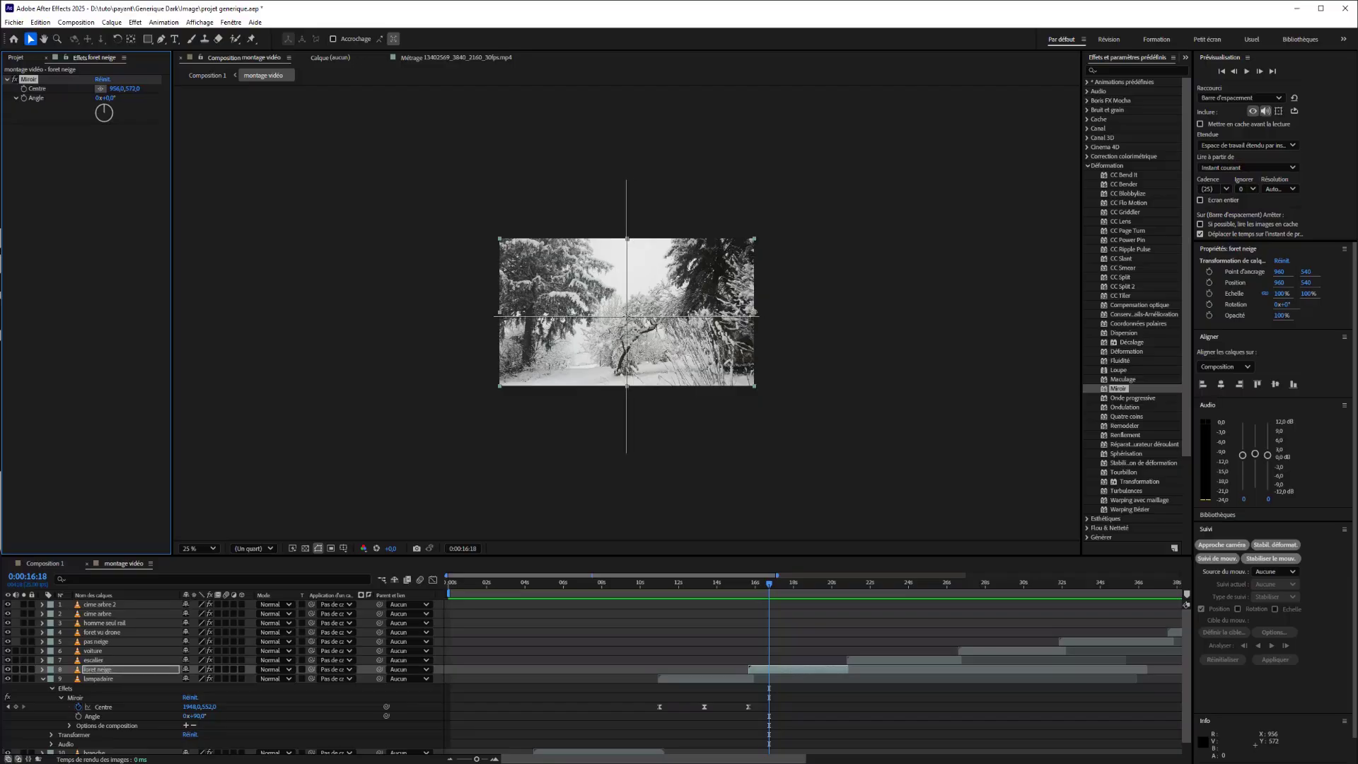
{"action": "left_click", "coordinate": [626, 314]}
{"action": "key", "text": "space"}
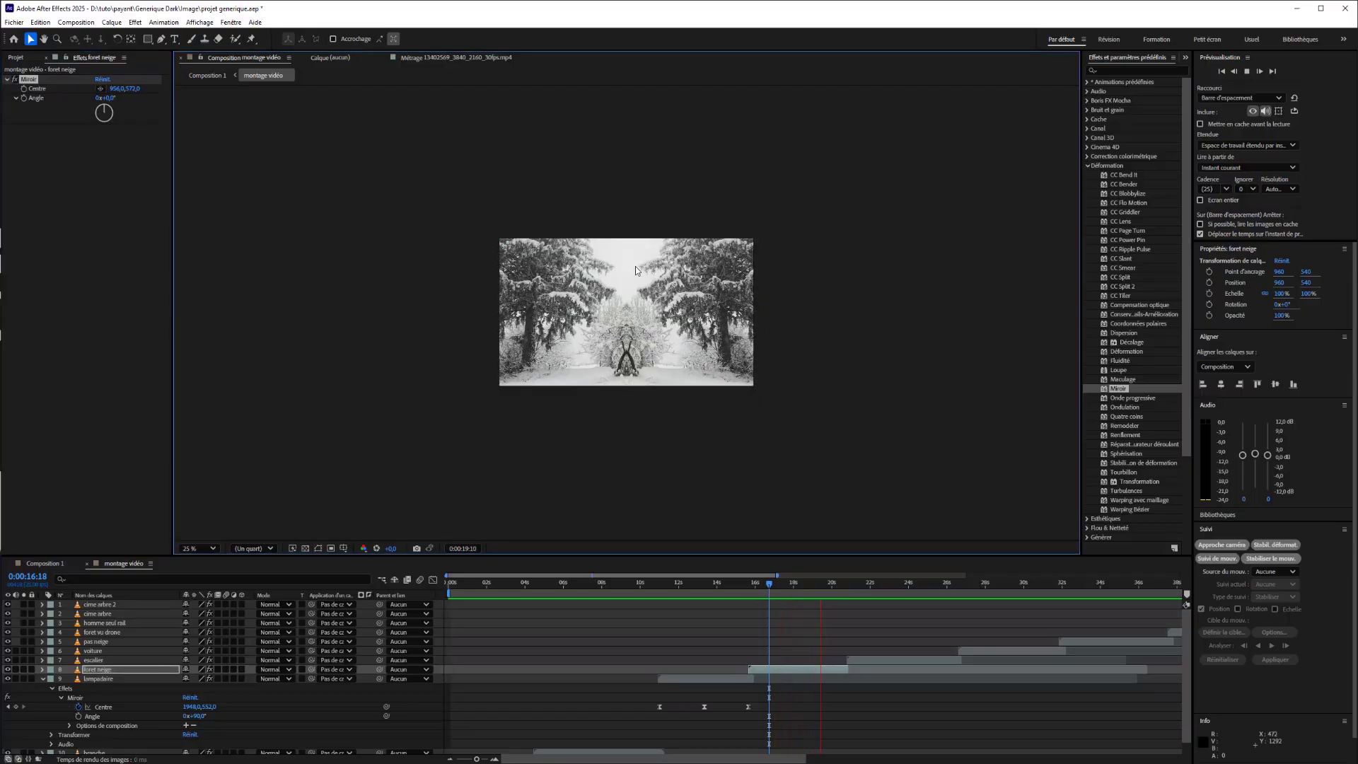
Try a shifted Miroir centre and a rotated angle on the foret neige layer while viewing the staircase clip, and undo both changes.
{"action": "left_click_drag", "start_coordinate": [781, 587], "coordinate": [856, 613]}
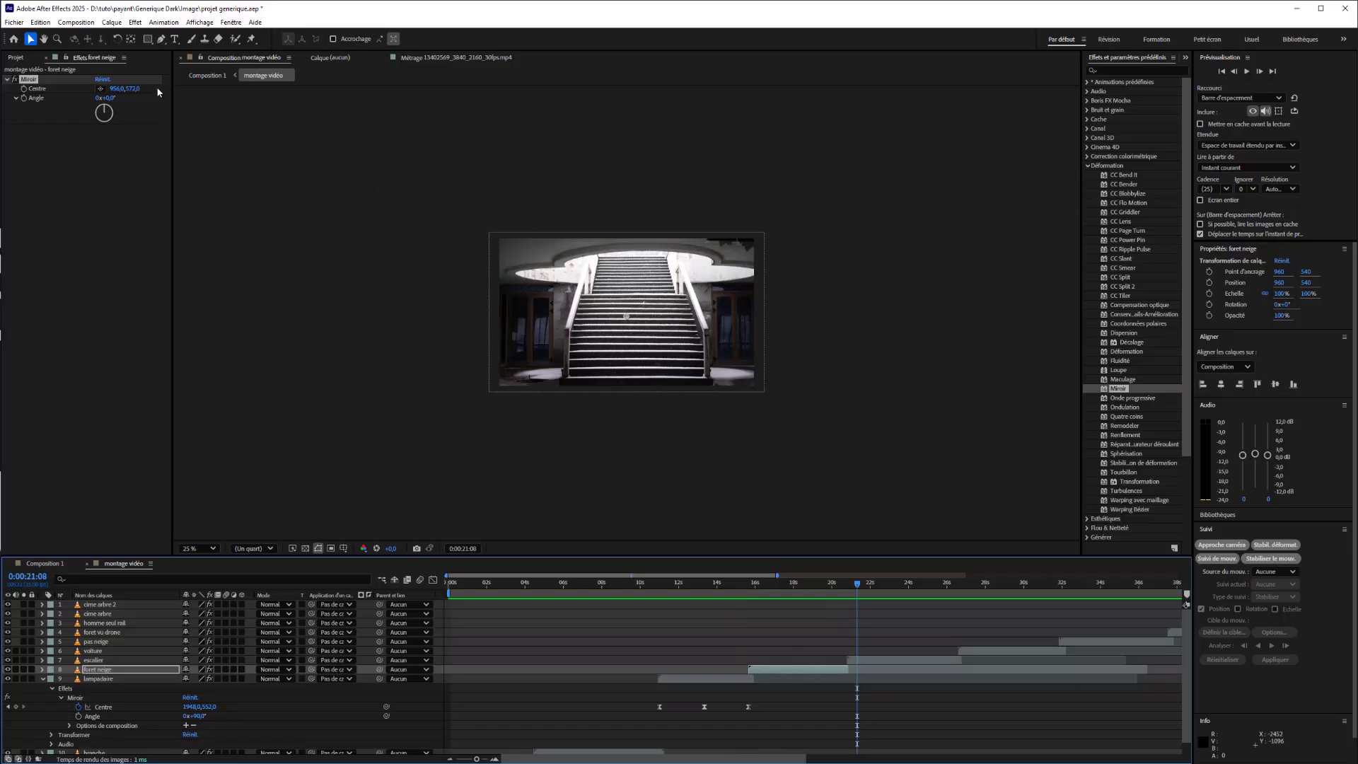
{"action": "left_click", "coordinate": [100, 89]}
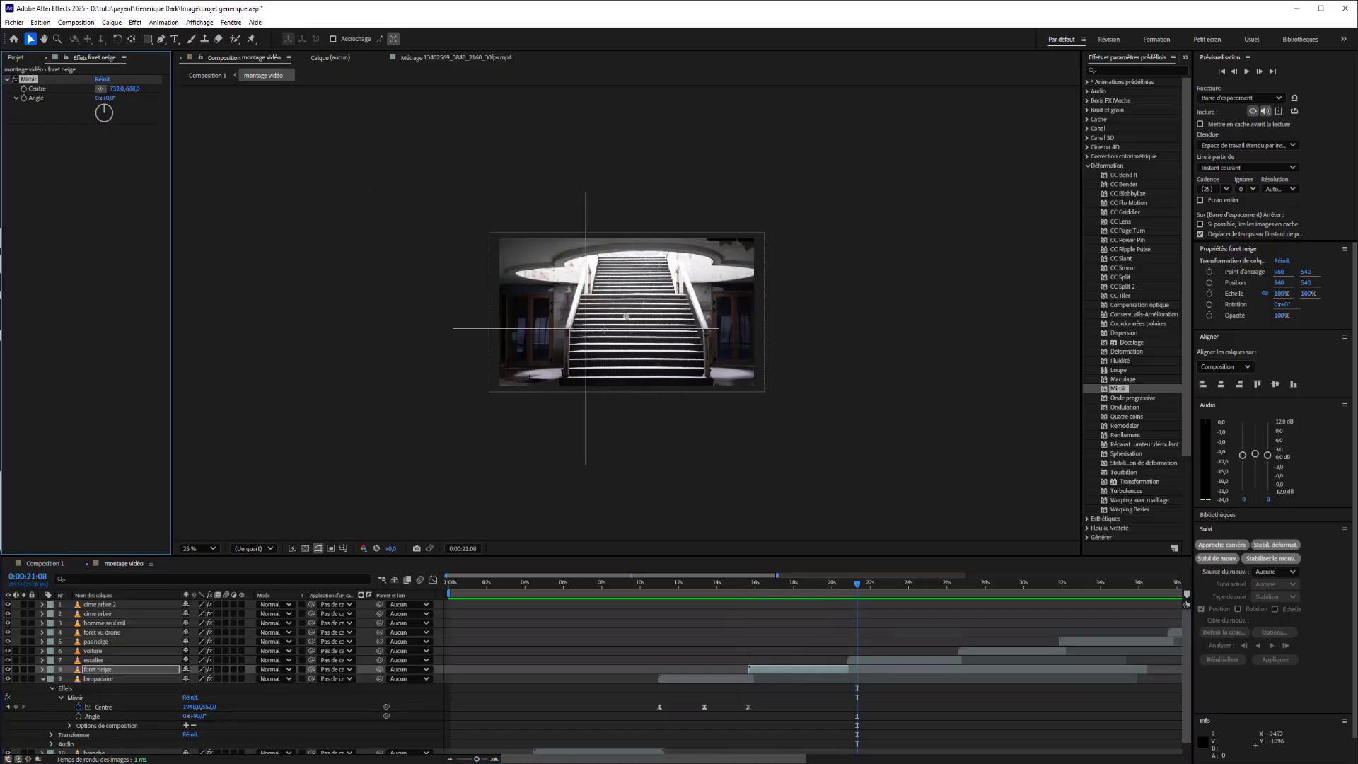
{"action": "left_click", "coordinate": [625, 316]}
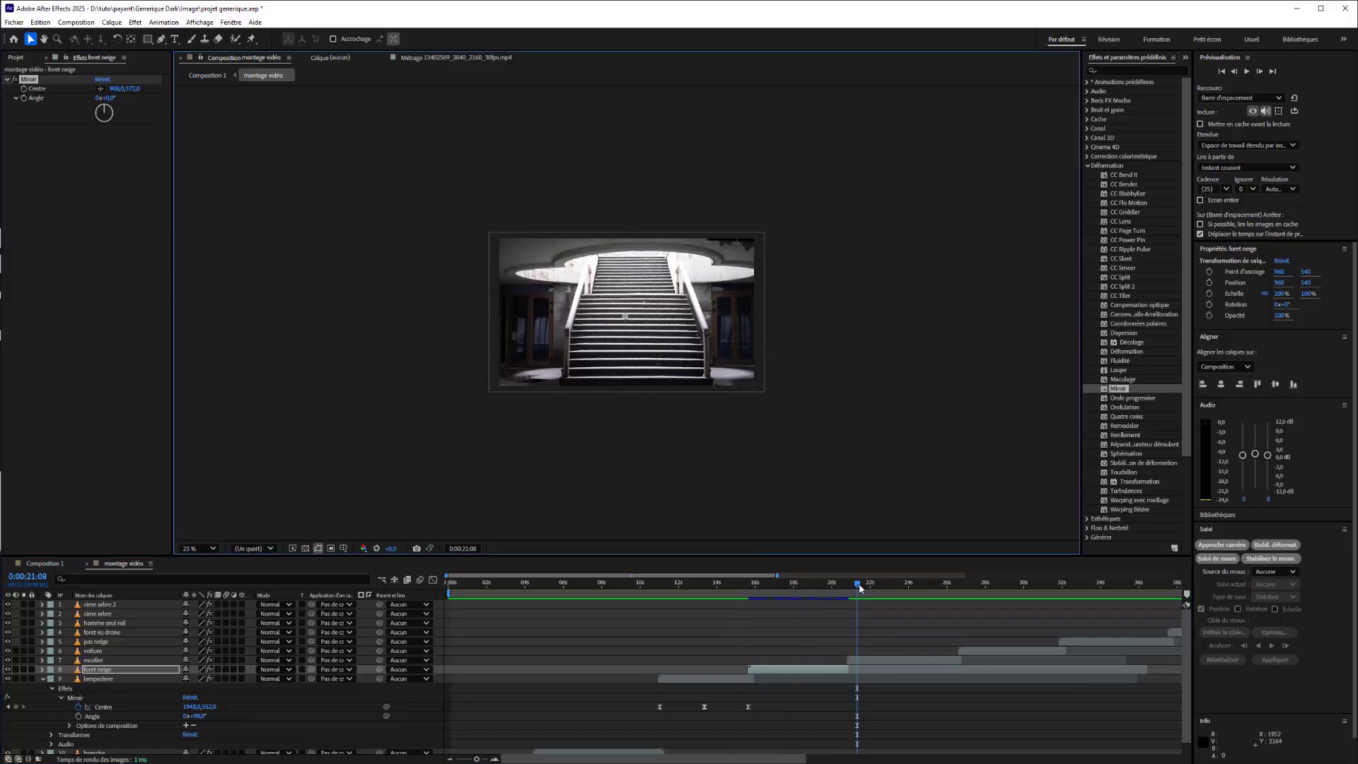
{"action": "mouse_move", "coordinate": [861, 588]}
{"action": "left_mouse_down"}
{"action": "mouse_move", "coordinate": [923, 591]}
{"action": "mouse_move", "coordinate": [865, 590]}
{"action": "mouse_move", "coordinate": [918, 588]}
{"action": "mouse_move", "coordinate": [874, 585]}
{"action": "left_mouse_up"}
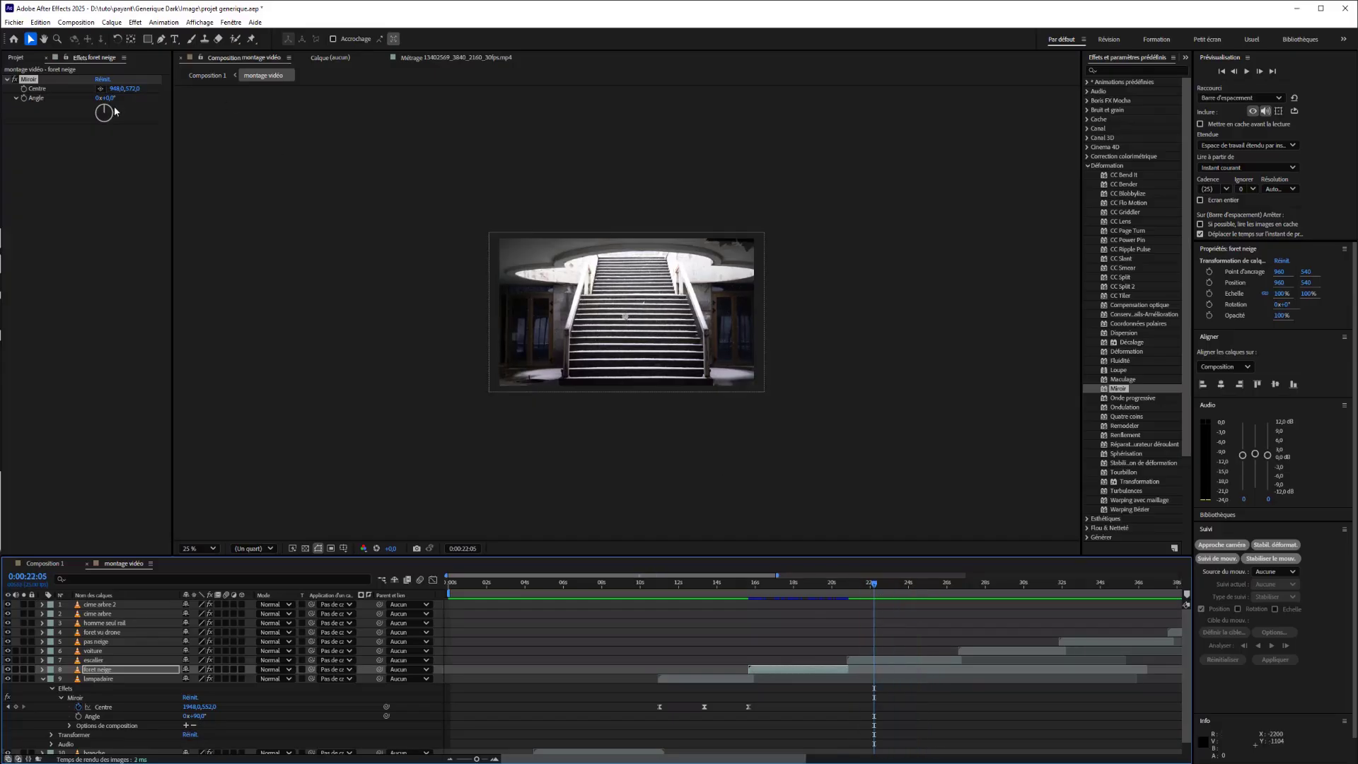
{"action": "left_click_drag", "start_coordinate": [111, 103], "coordinate": [128, 103]}
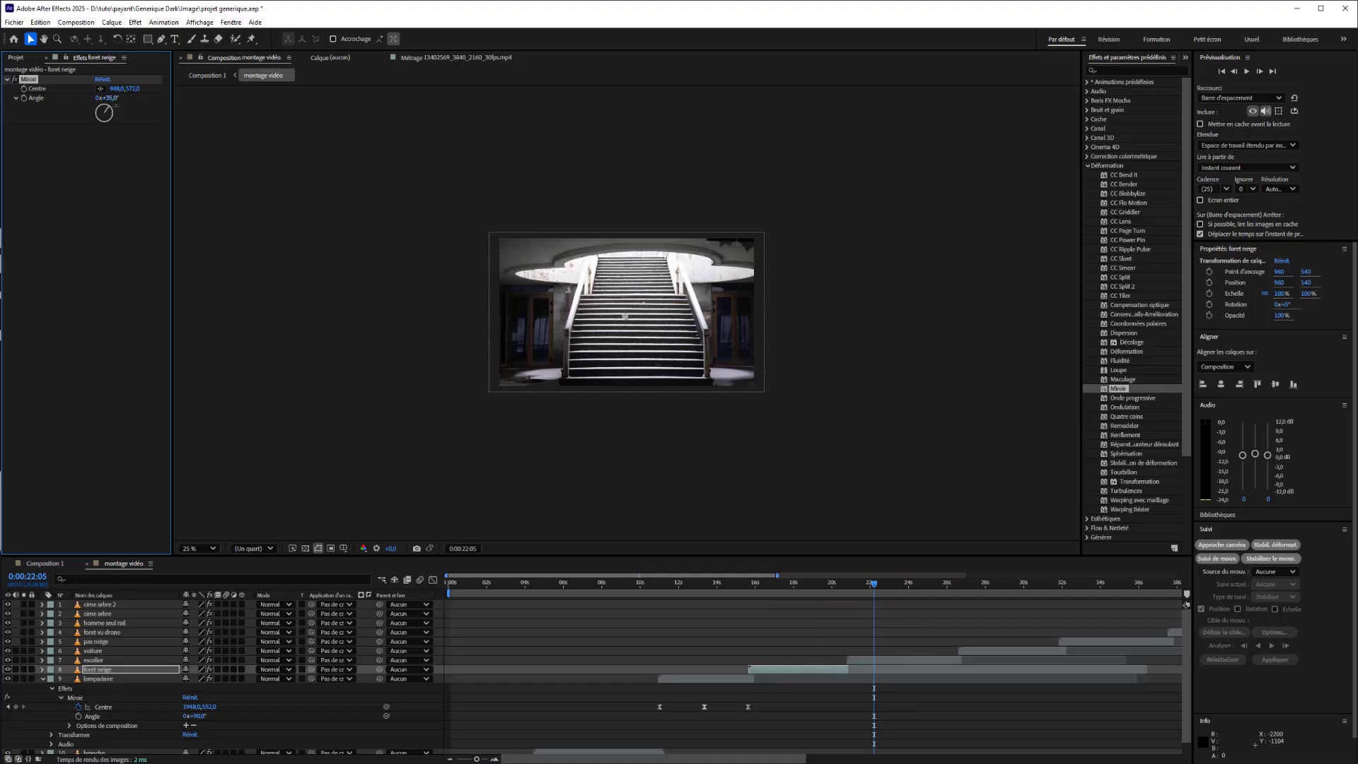
{"action": "key", "text": "ctrl+z"}
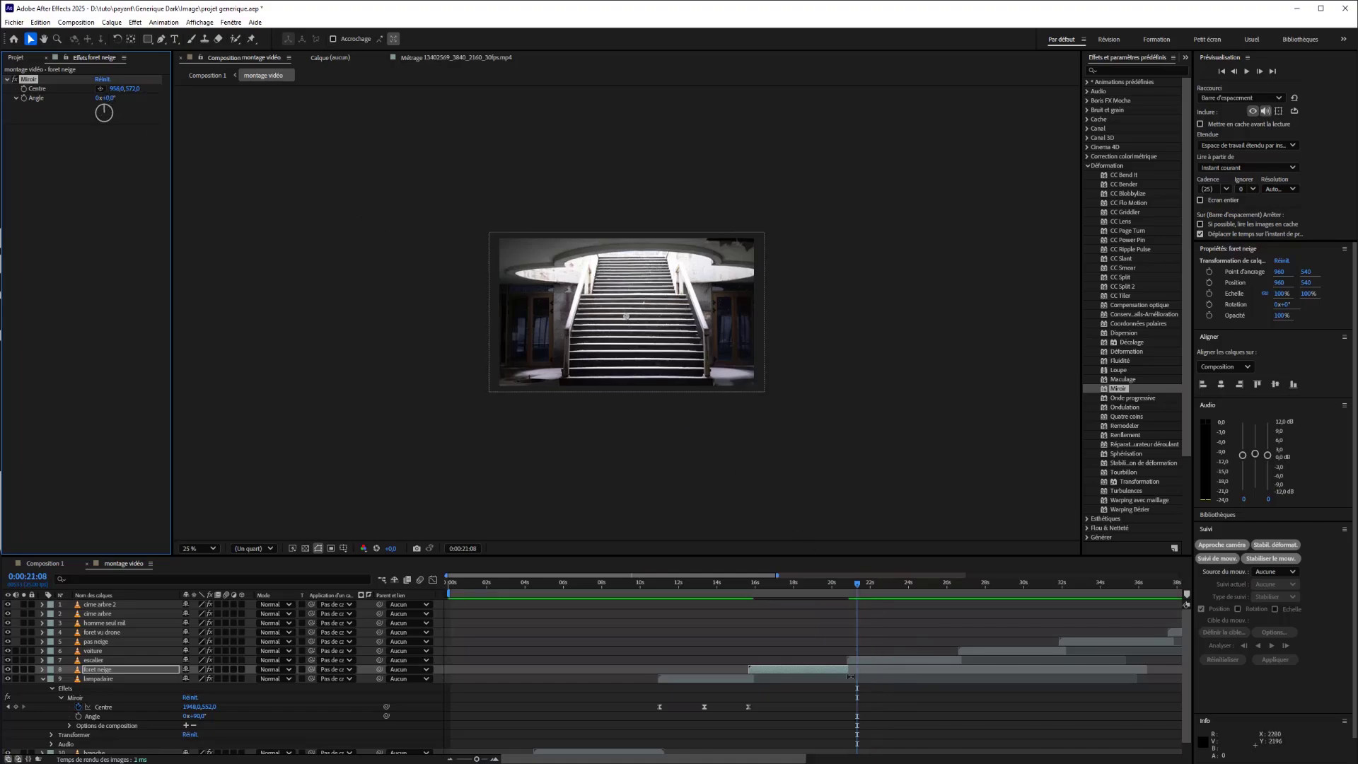
Try a Miroir centre of about 1942, 1184 and a rotated angle on the escalier layer, and undo these changes.
{"action": "left_click", "coordinate": [854, 658]}
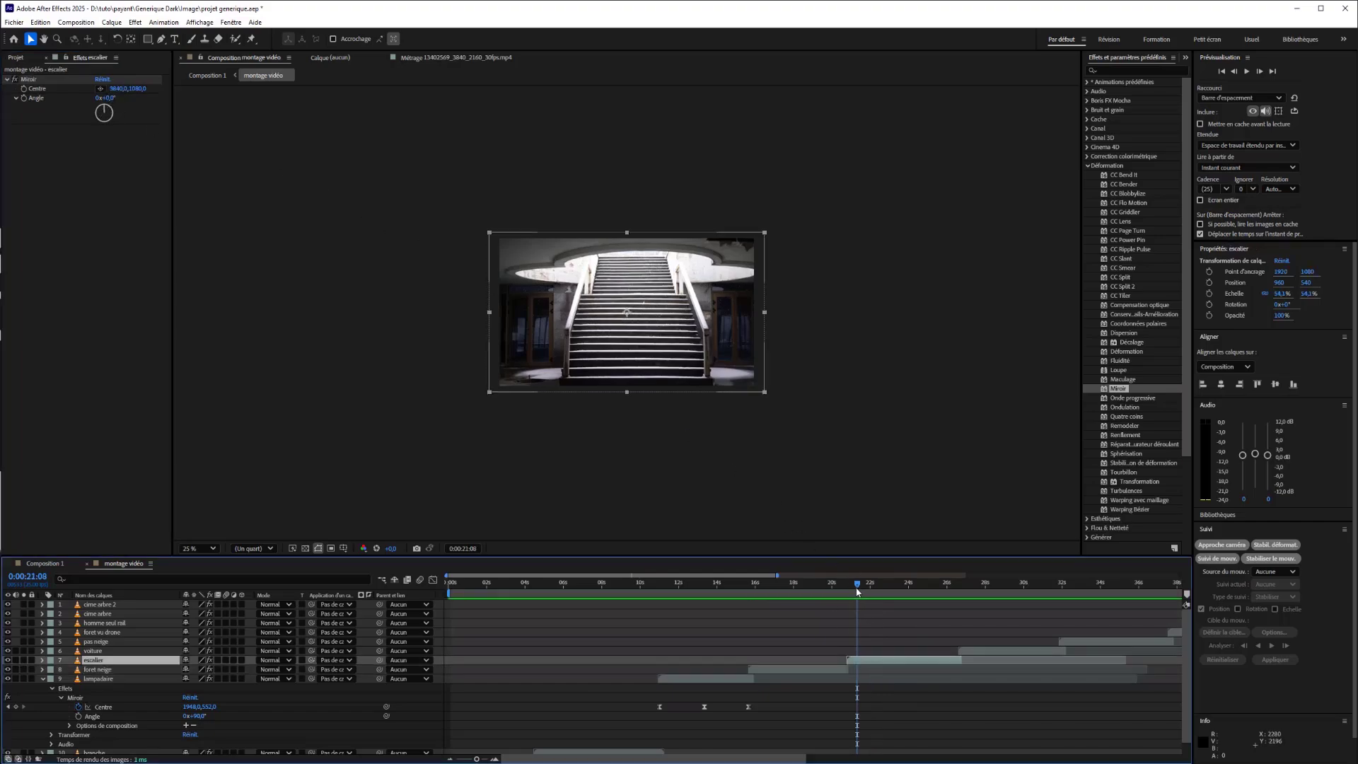
{"action": "left_click_drag", "start_coordinate": [857, 591], "coordinate": [967, 618]}
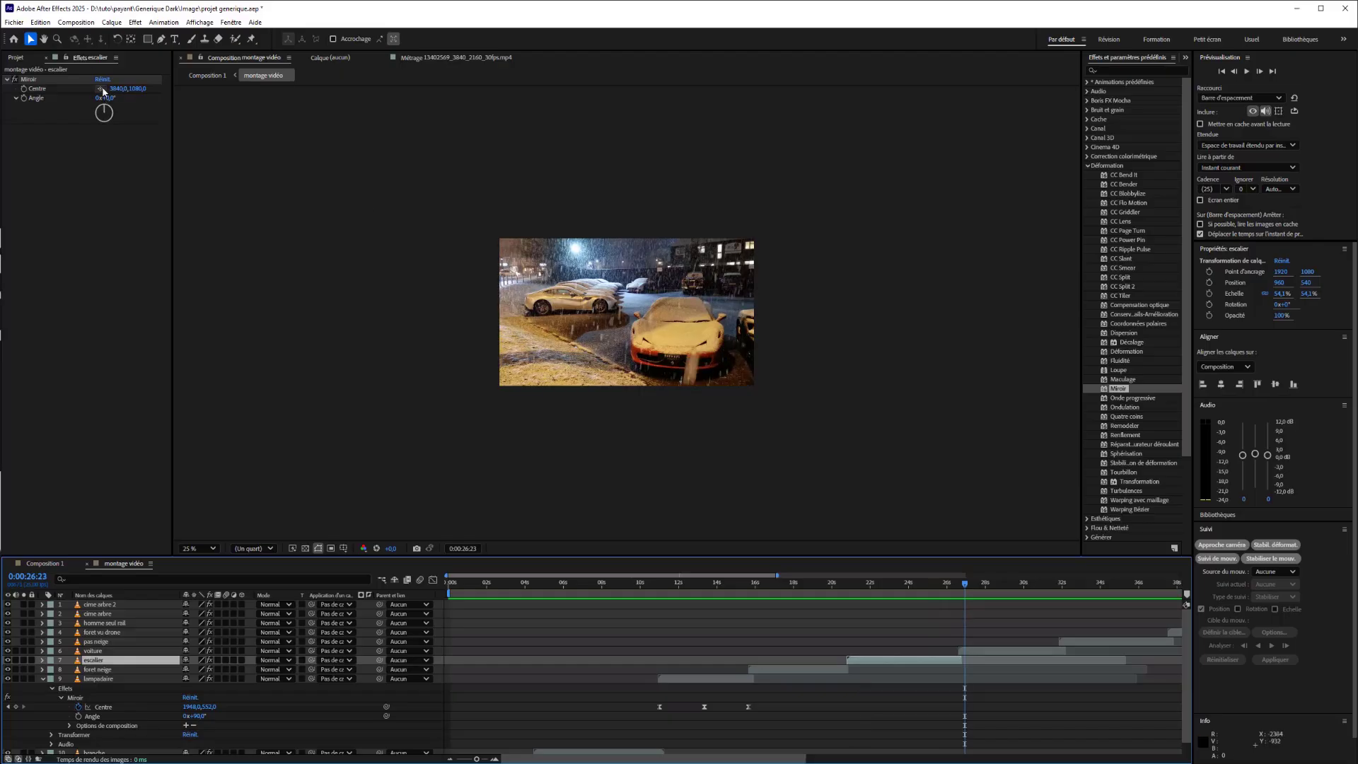
{"action": "left_click", "coordinate": [101, 89]}
{"action": "left_click", "coordinate": [628, 320]}
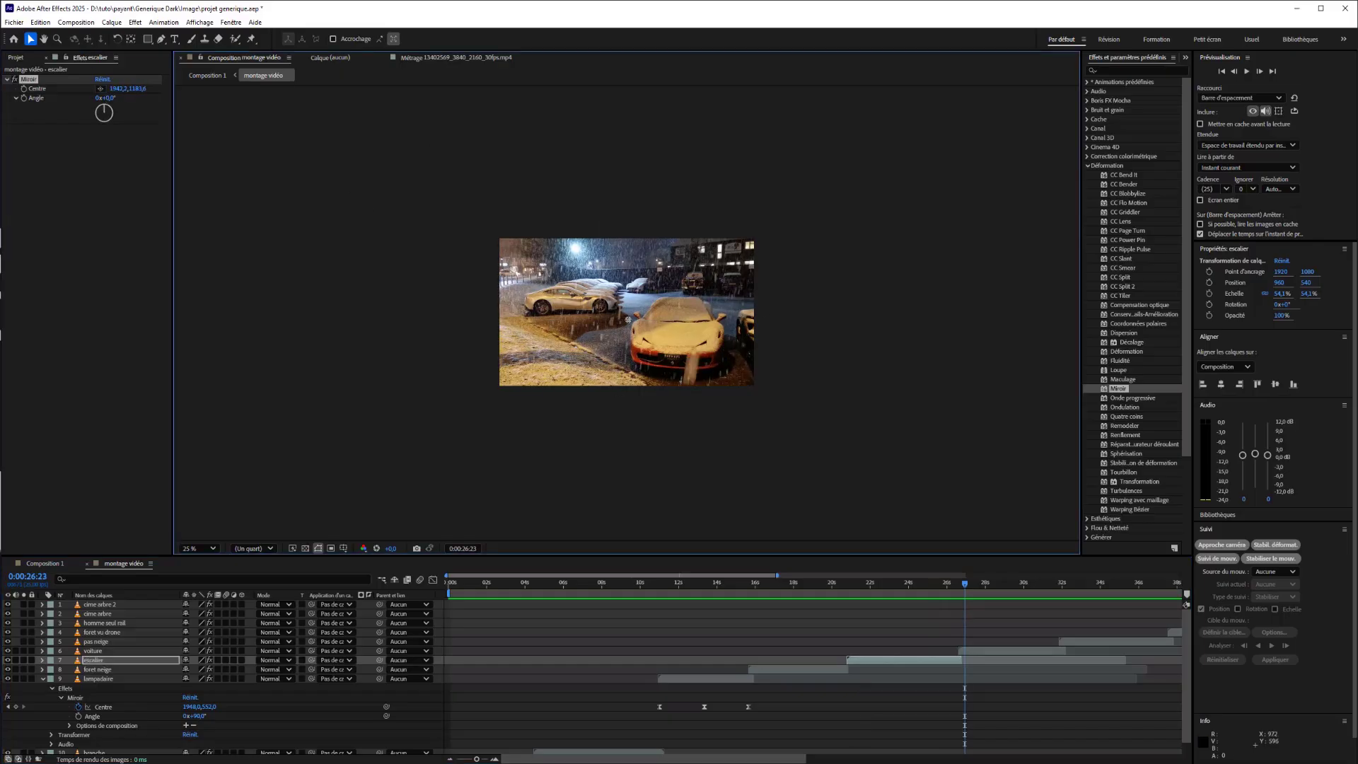
{"action": "left_click_drag", "start_coordinate": [116, 99], "coordinate": [162, 107]}
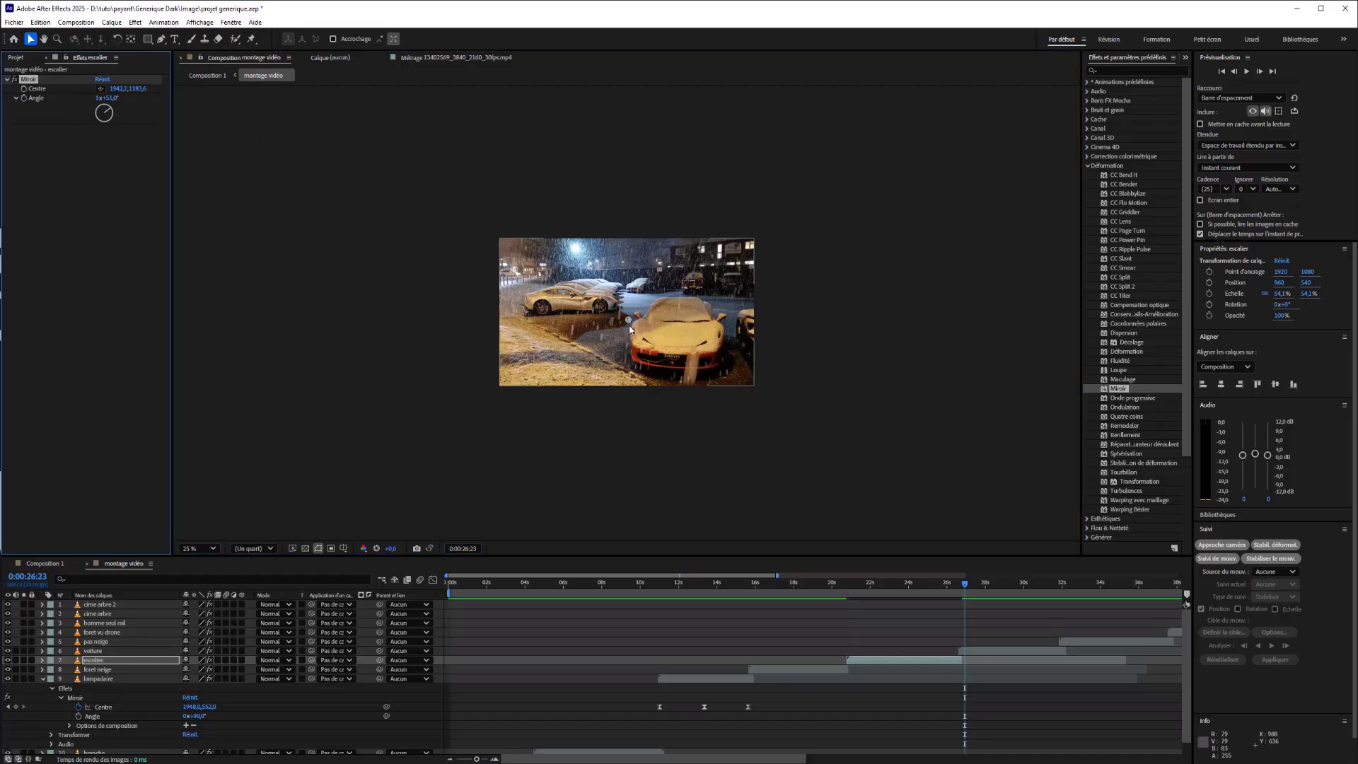
{"action": "left_click_drag", "start_coordinate": [630, 322], "coordinate": [658, 338]}
{"action": "key", "text": "ctrl+z"}
{"action": "key", "text": "ctrl+z"}
{"action": "key", "text": "ctrl+z"}
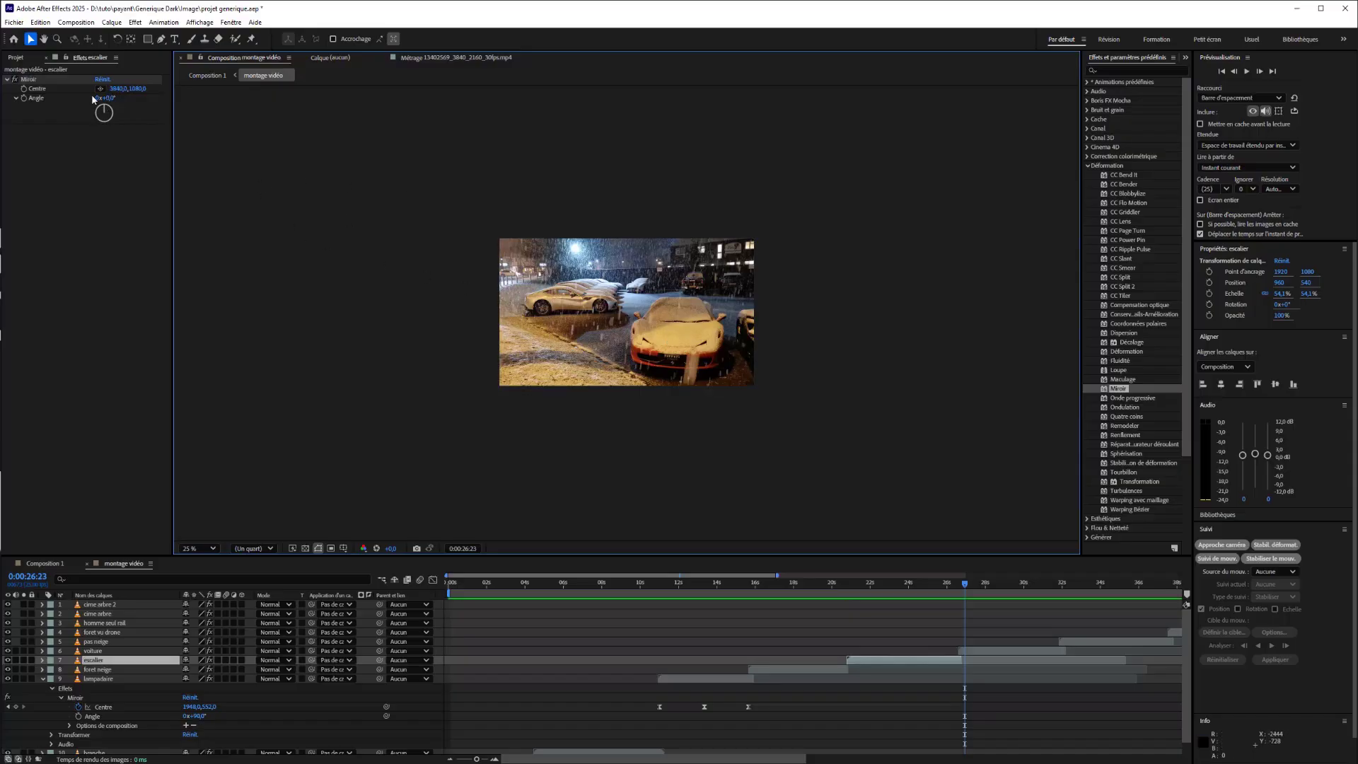
Select the voiture layer at 0:00:28:00 and place its Miroir centre in the middle of the frame, at about 952, 572.
{"action": "left_click_drag", "start_coordinate": [105, 97], "coordinate": [171, 103]}
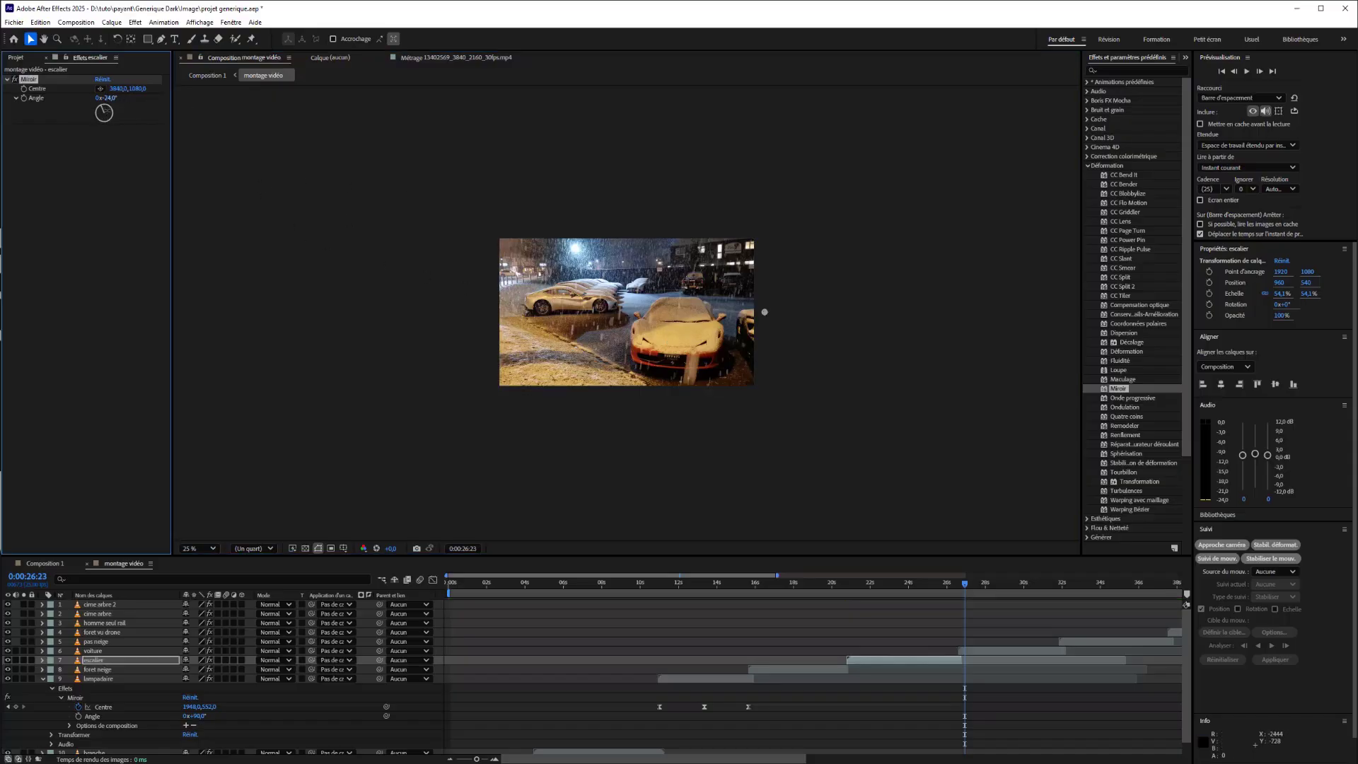
{"action": "left_click", "coordinate": [933, 651]}
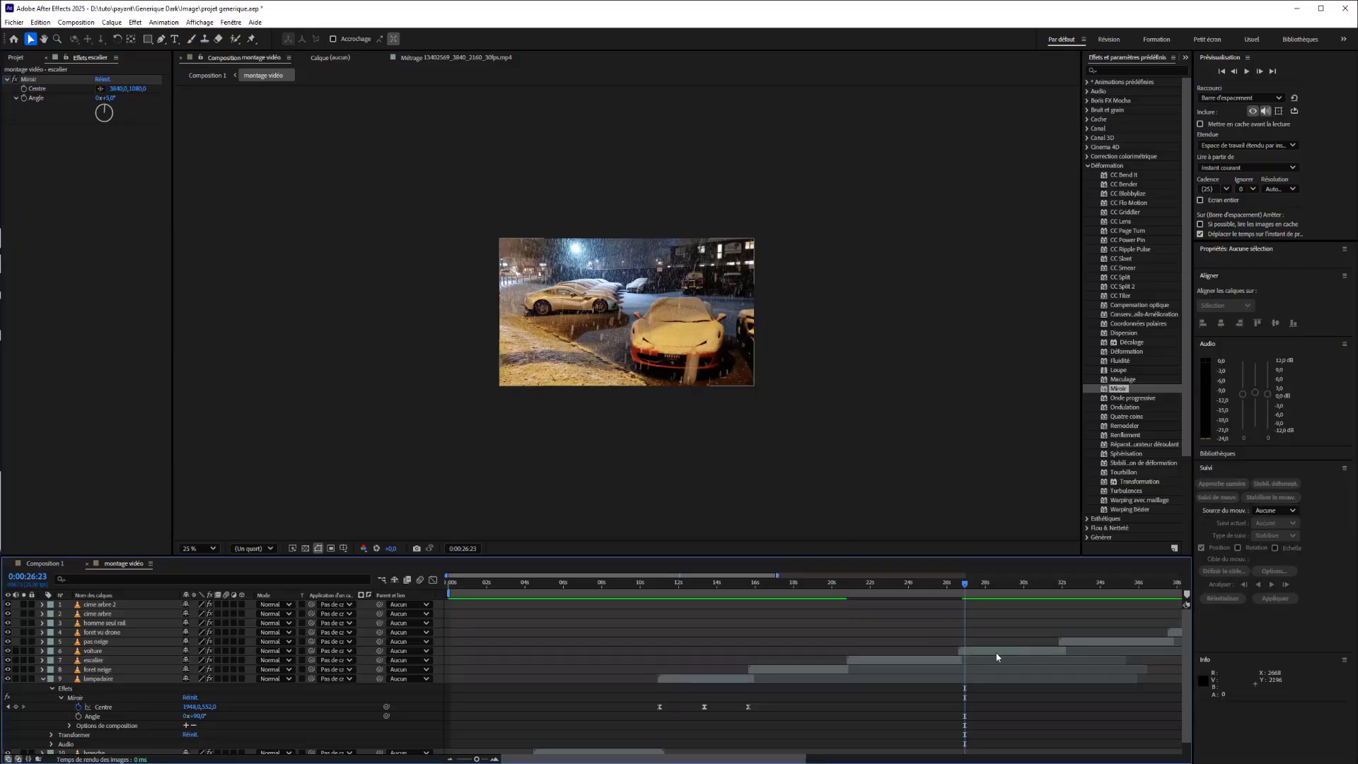
{"action": "left_click_drag", "start_coordinate": [938, 585], "coordinate": [989, 607]}
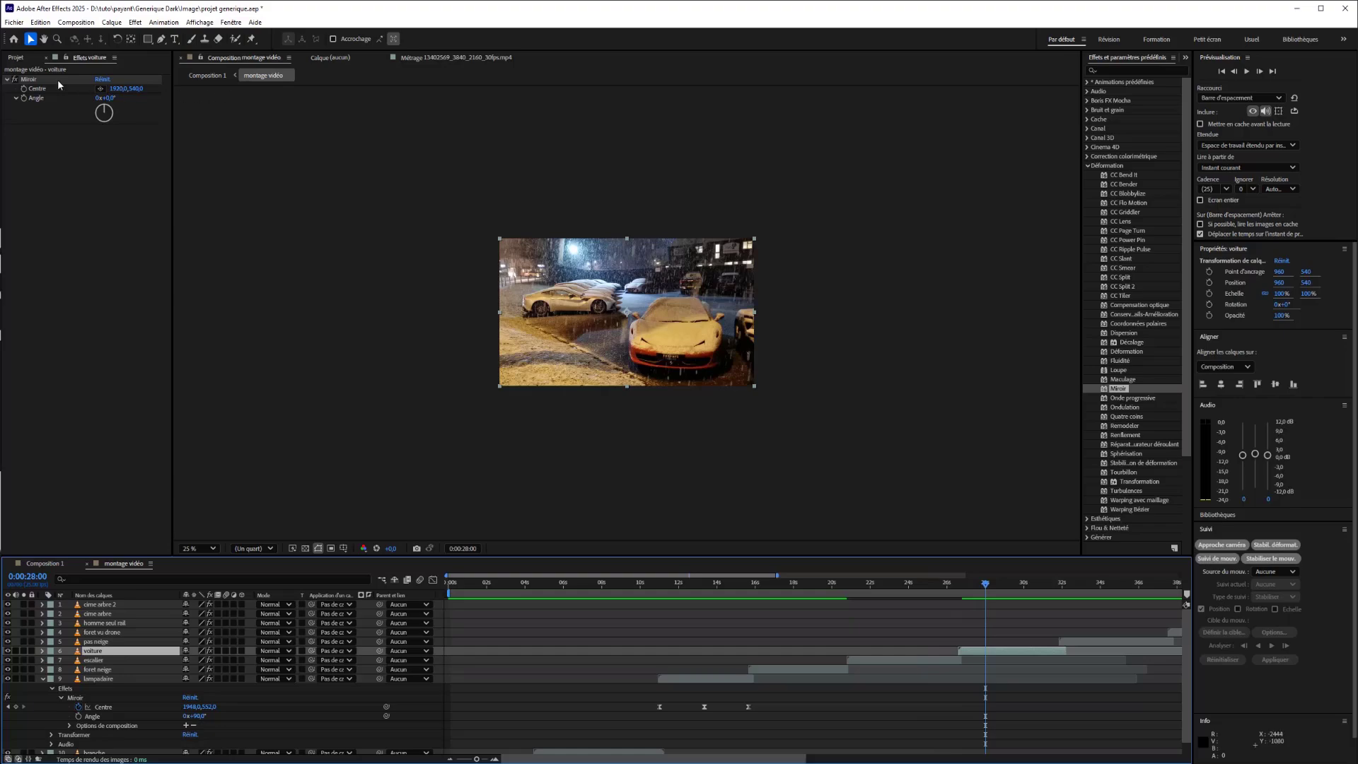
{"action": "left_click", "coordinate": [100, 88]}
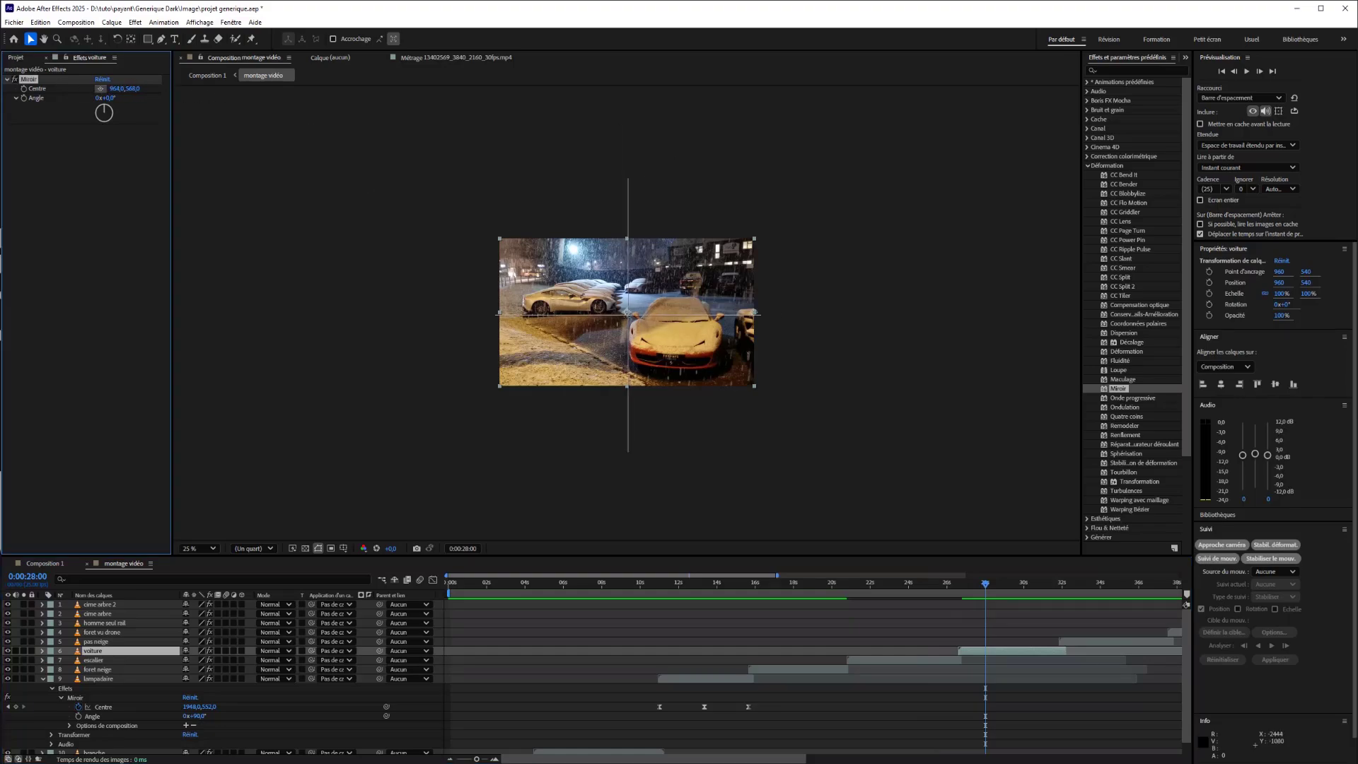
{"action": "left_click", "coordinate": [626, 314]}
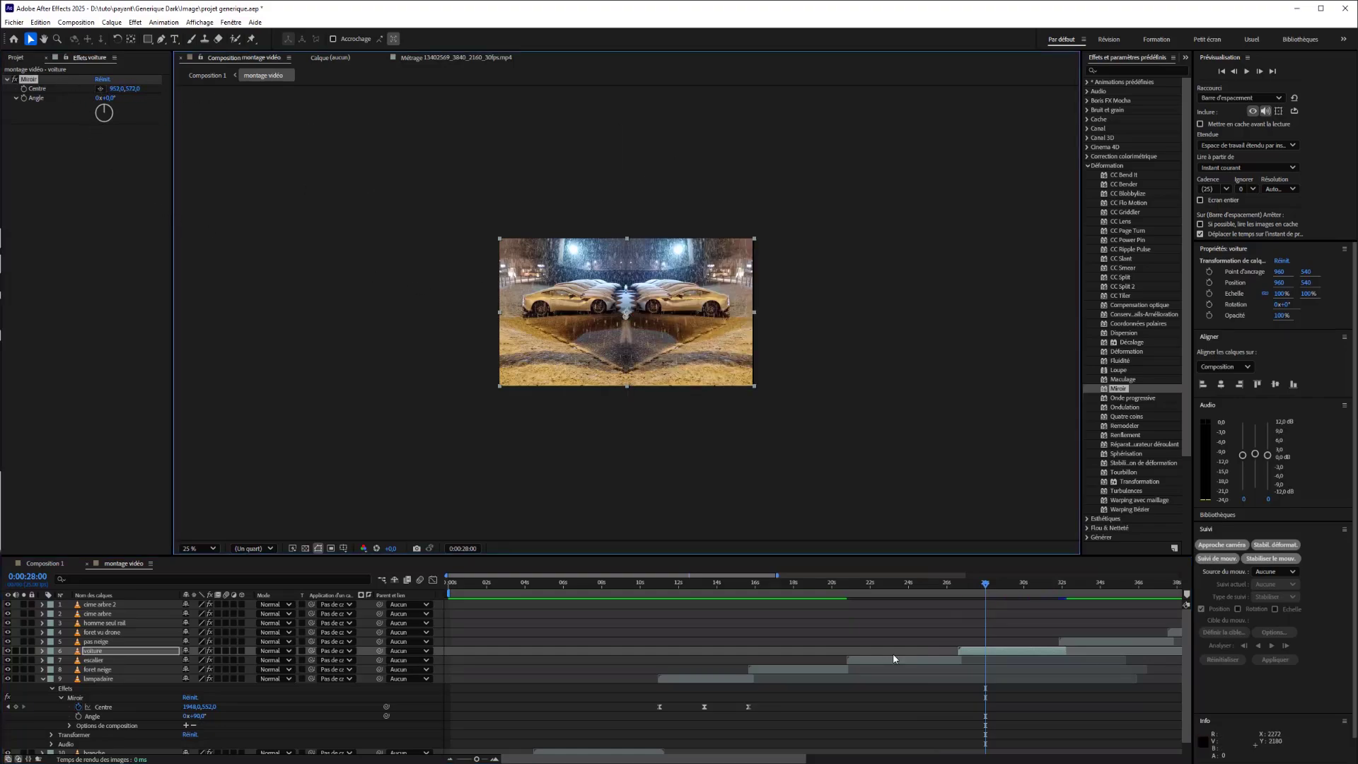
Enlarge the pas neige layer to about 175.6% and shift it to about 896, 520 so the boot fills more of the frame.
{"action": "left_click_drag", "start_coordinate": [986, 585], "coordinate": [1081, 615]}
{"action": "left_click", "coordinate": [1084, 642]}
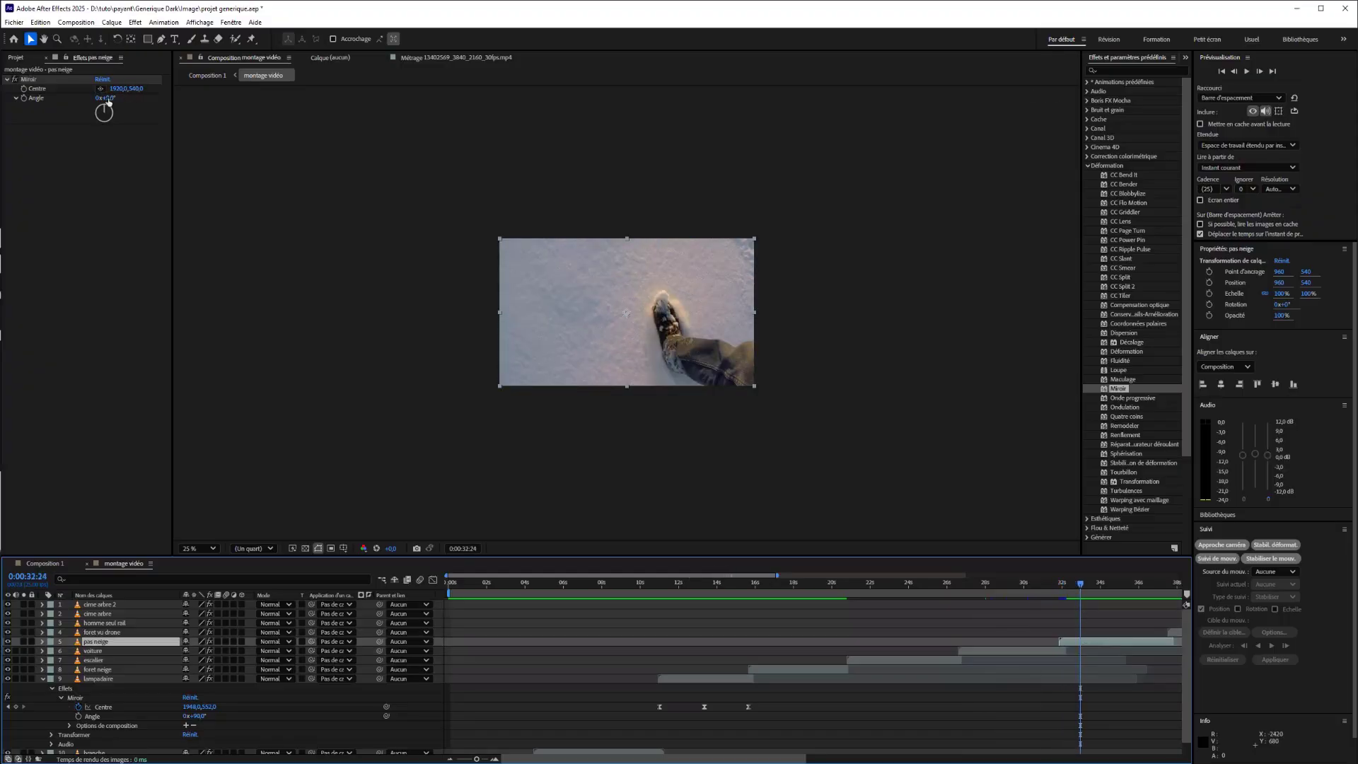
{"action": "mouse_move", "coordinate": [108, 101]}
{"action": "left_mouse_down"}
{"action": "mouse_move", "coordinate": [138, 102]}
{"action": "mouse_move", "coordinate": [103, 109]}
{"action": "left_mouse_up"}
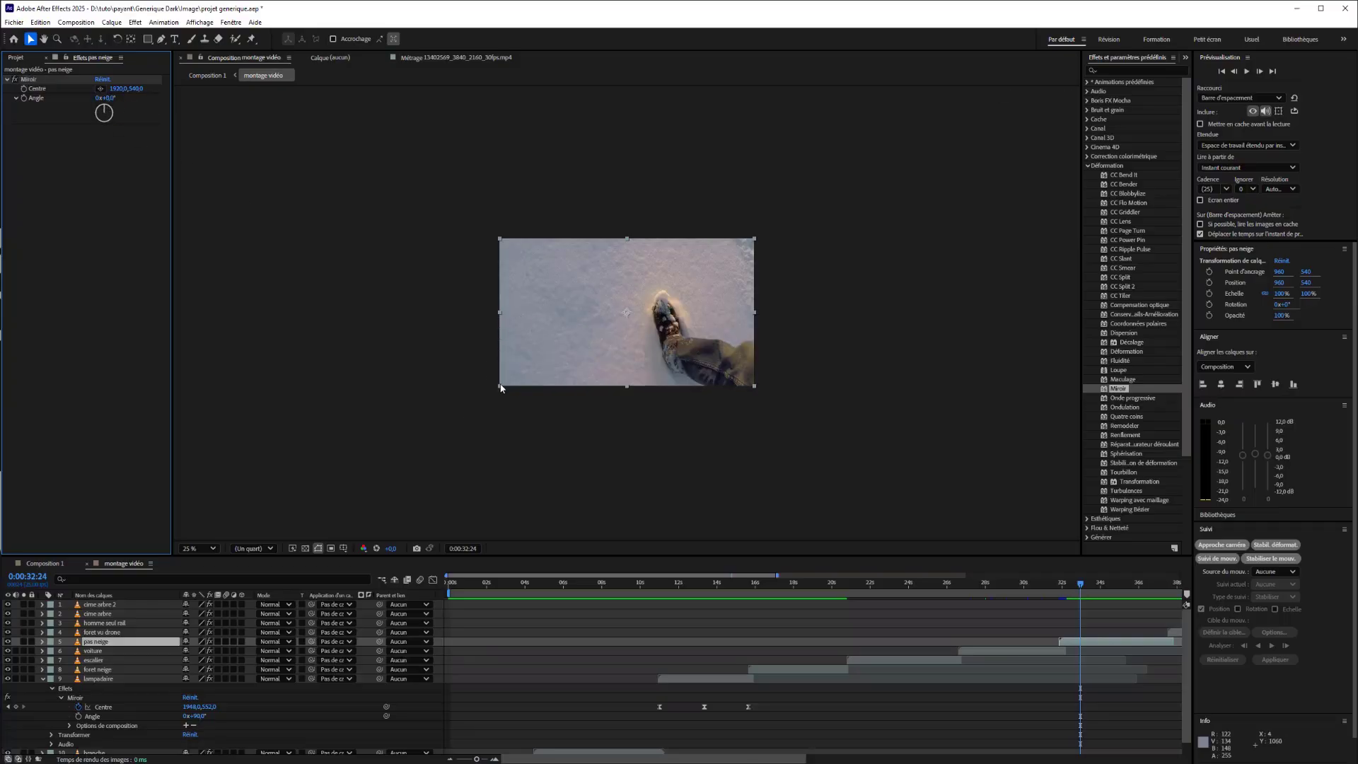
{"action": "left_click_drag", "start_coordinate": [500, 387], "coordinate": [440, 440]}
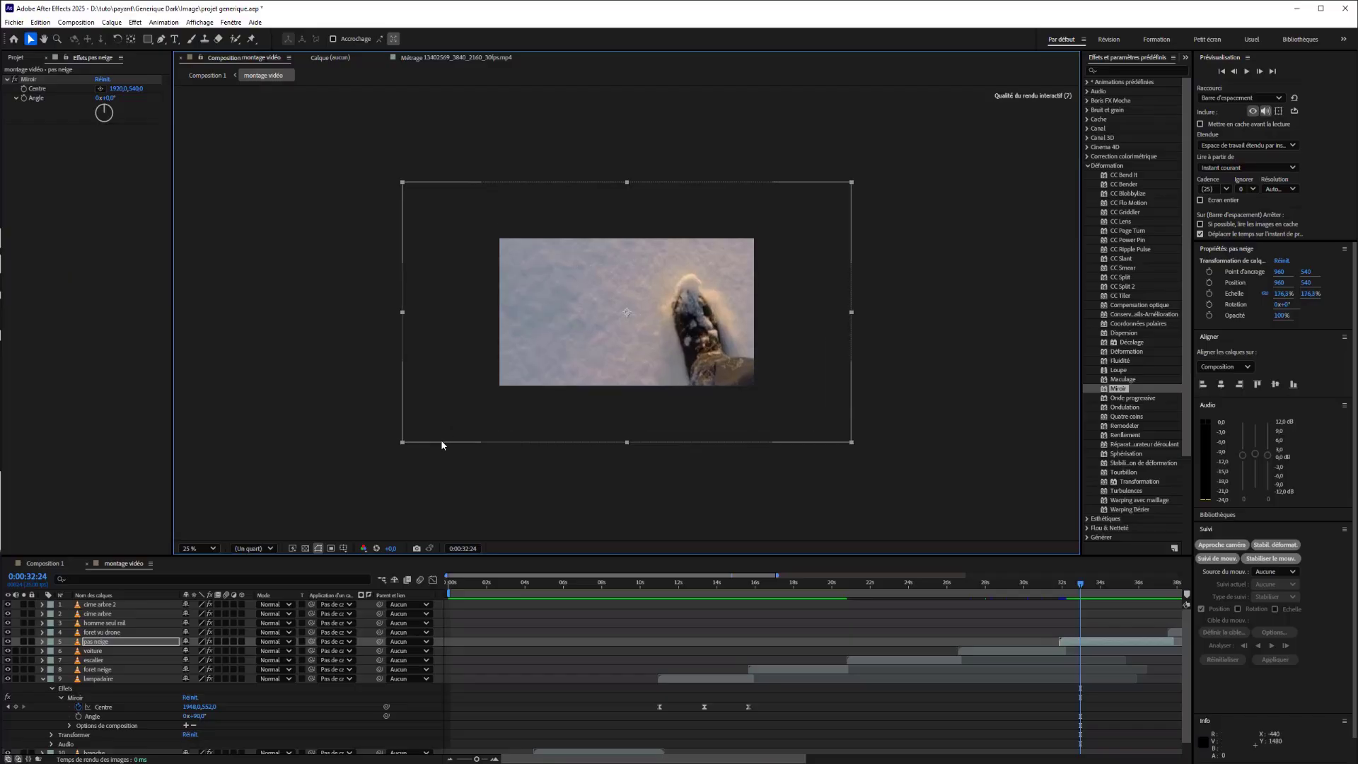
{"action": "left_click_drag", "start_coordinate": [573, 342], "coordinate": [563, 341]}
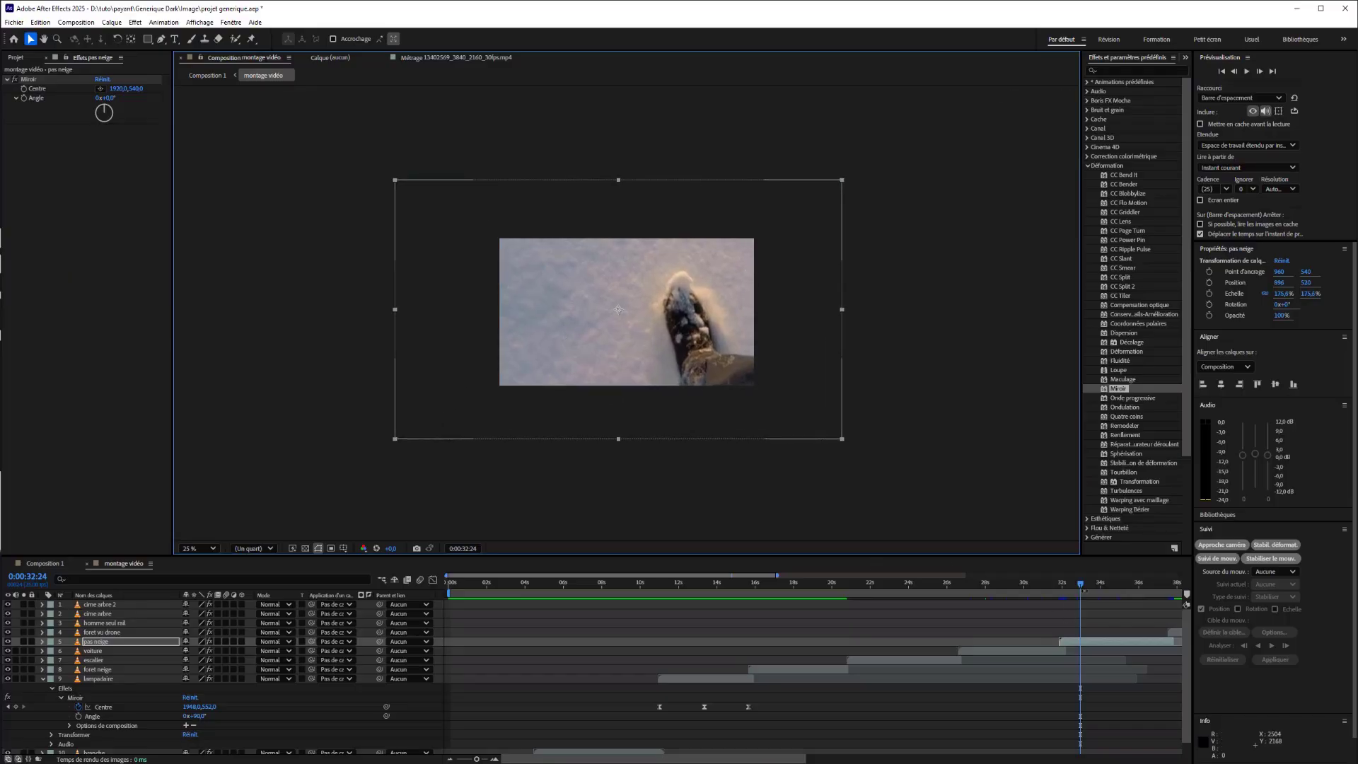
Select the foret vu drone layer with the time indicator at 0:00:40:16.
{"action": "left_click_drag", "start_coordinate": [1080, 583], "coordinate": [966, 593]}
{"action": "left_click_drag", "start_coordinate": [826, 757], "coordinate": [924, 754]}
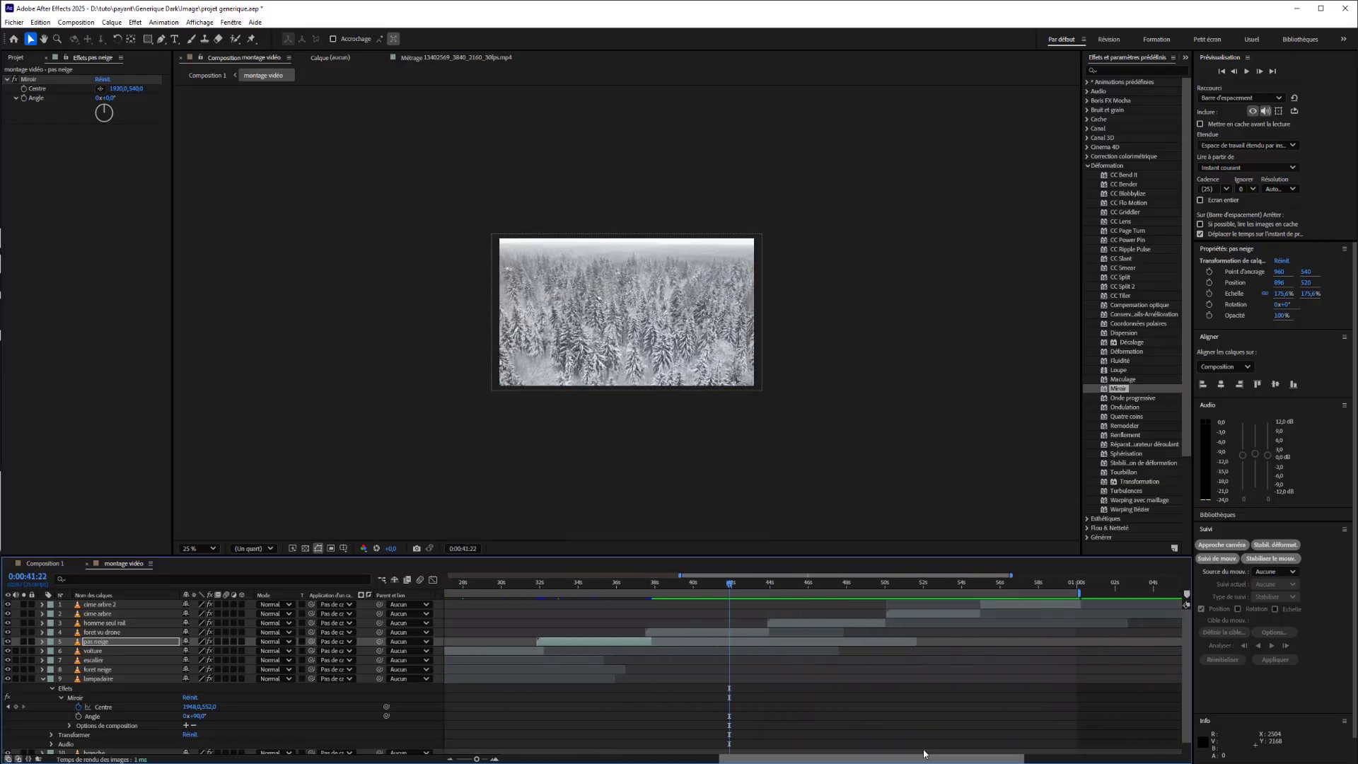
{"action": "left_click_drag", "start_coordinate": [728, 586], "coordinate": [706, 589]}
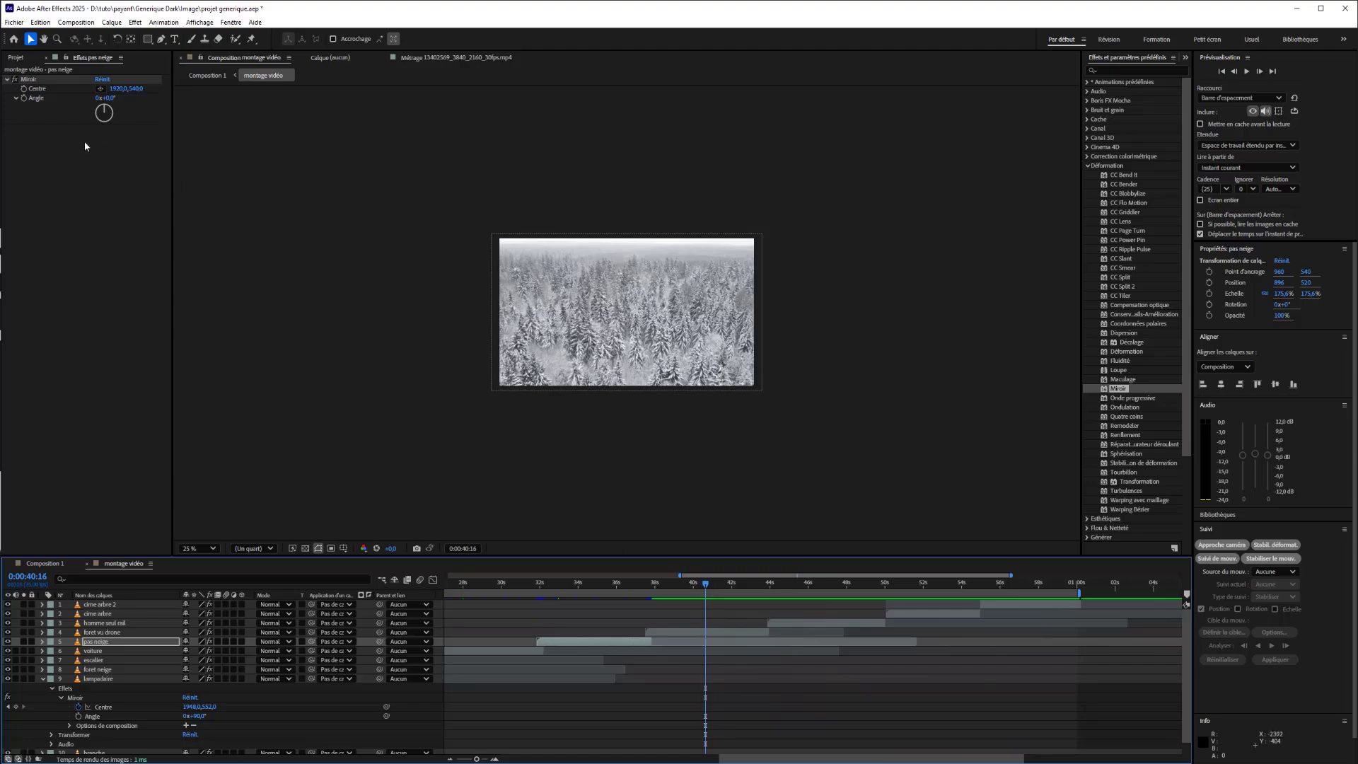
{"action": "left_click", "coordinate": [691, 651]}
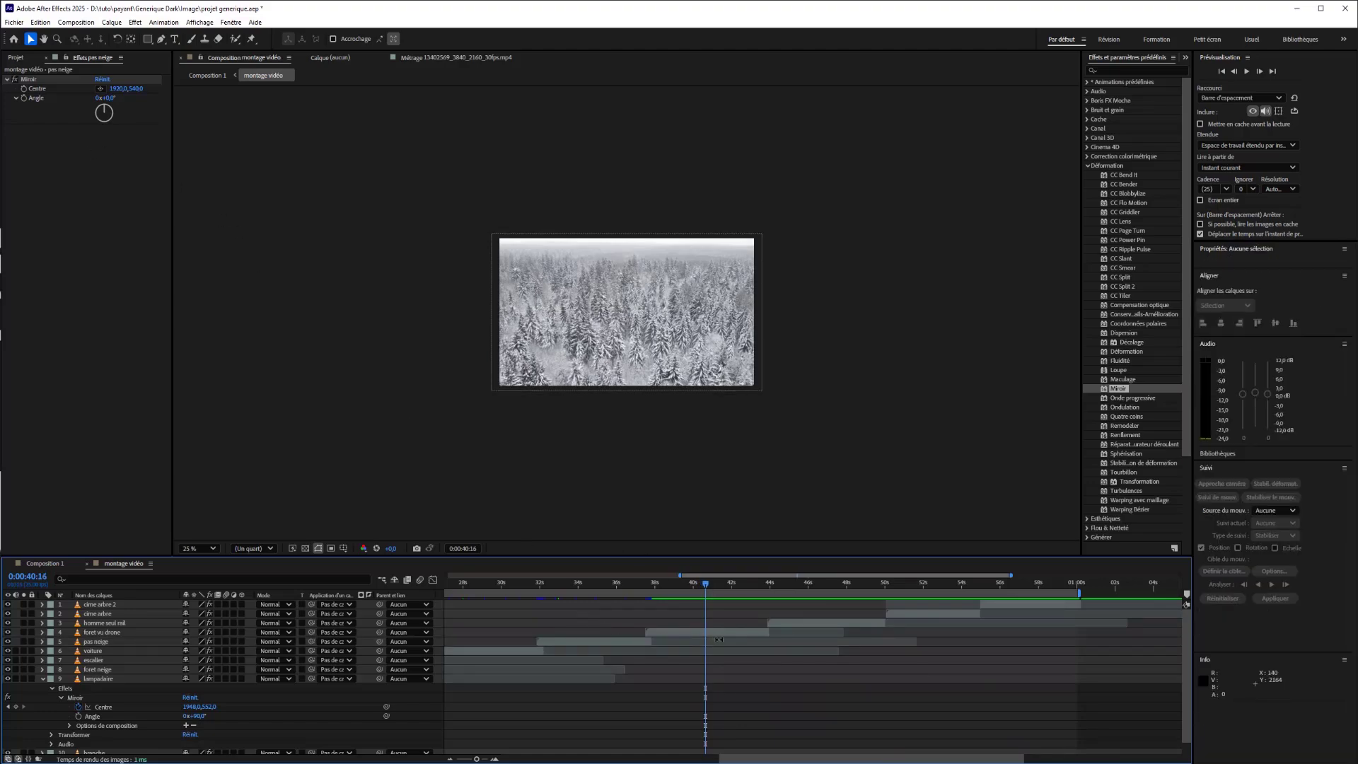
{"action": "left_click", "coordinate": [712, 631]}
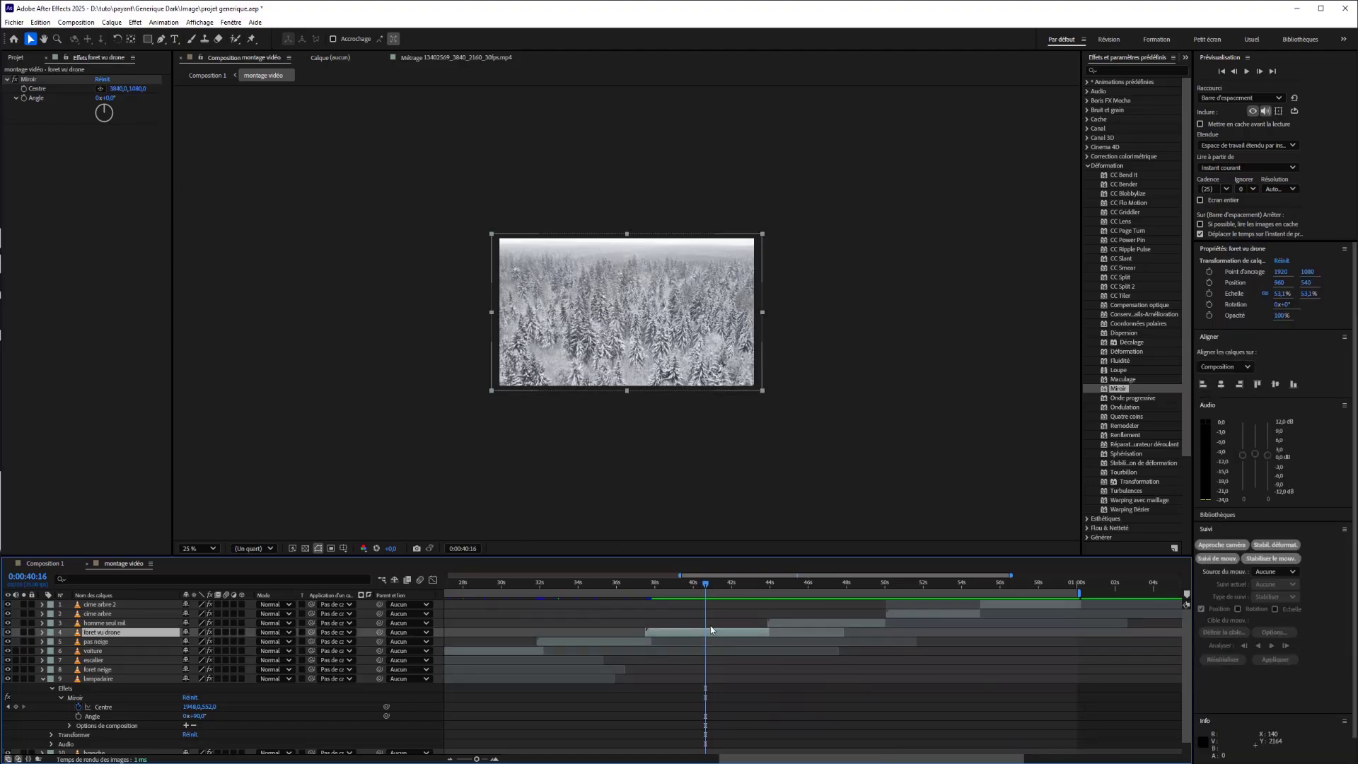
Try a Miroir centre near the middle of the frame on the foret vu drone layer and undo it.
{"action": "left_click", "coordinate": [100, 89]}
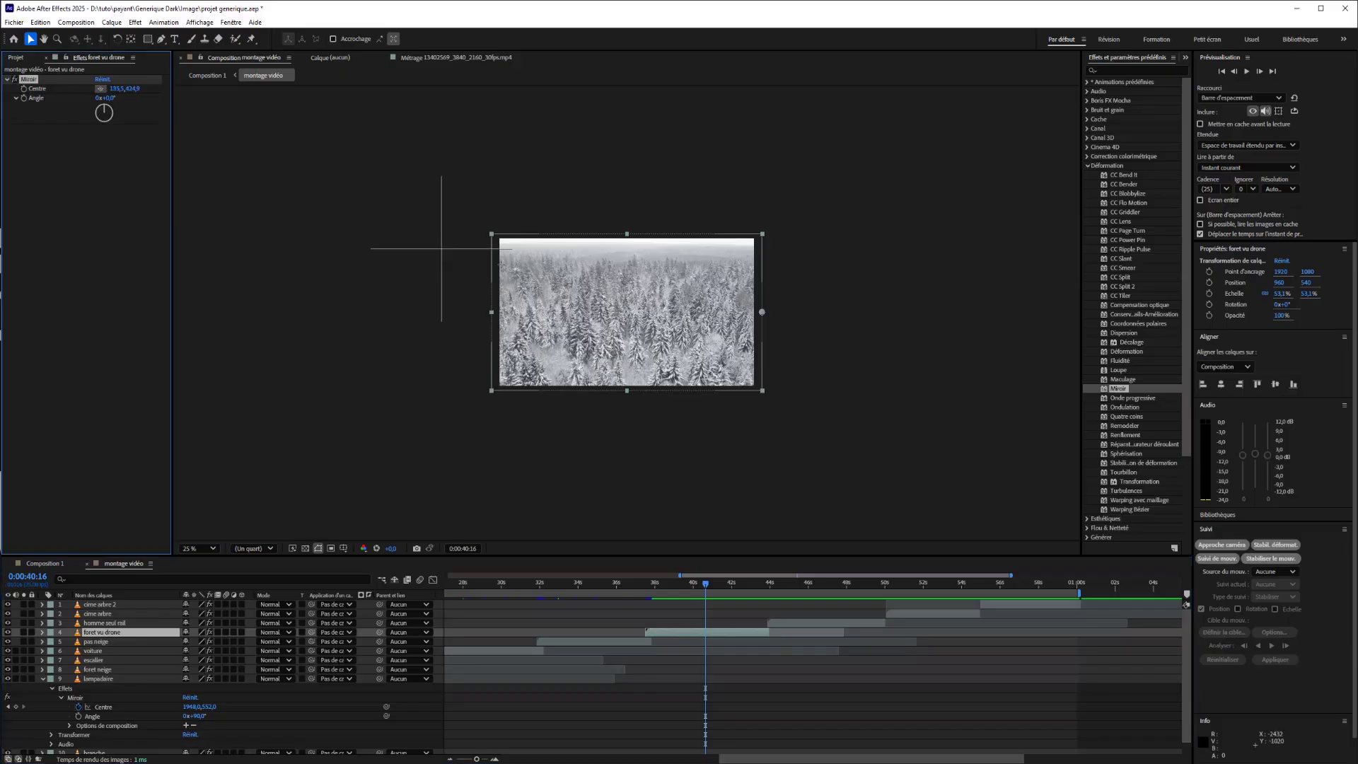
{"action": "left_click", "coordinate": [637, 318]}
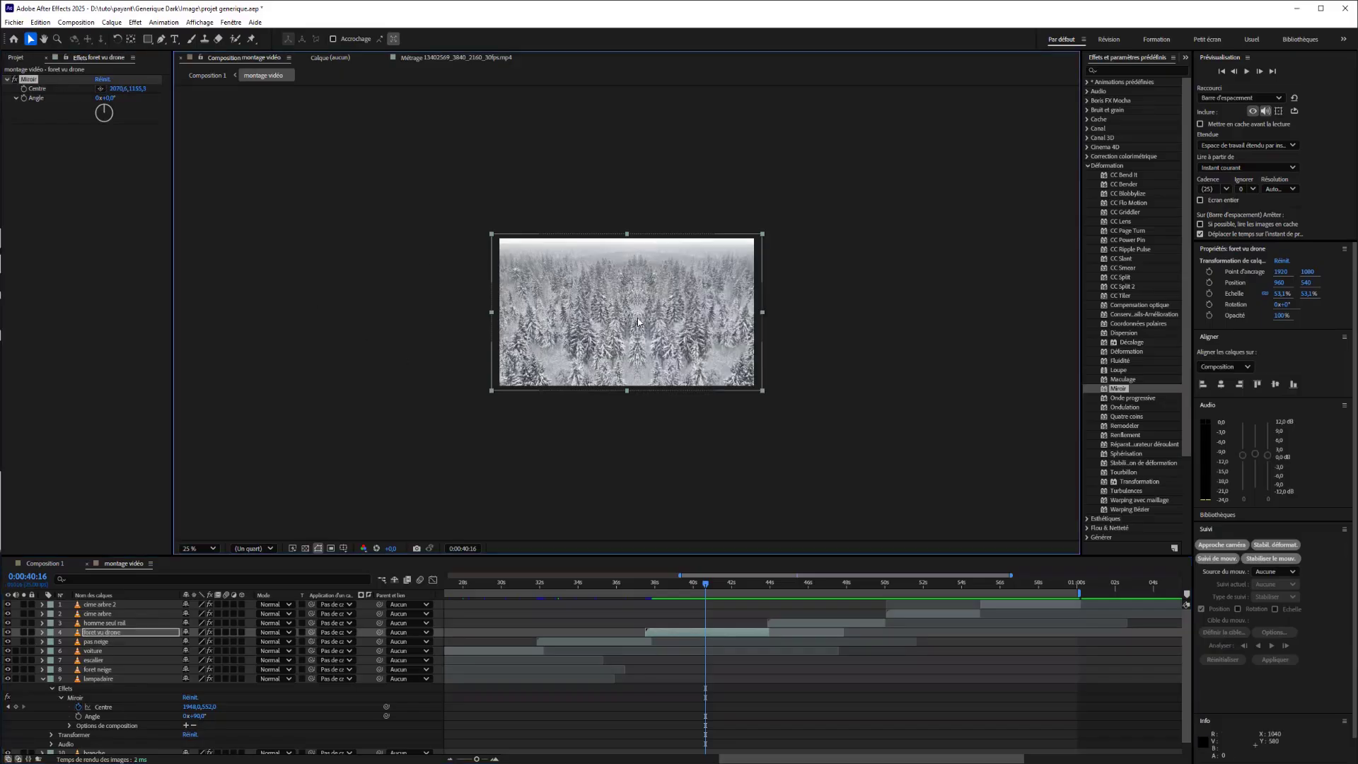
{"action": "key", "text": "ctrl+z"}
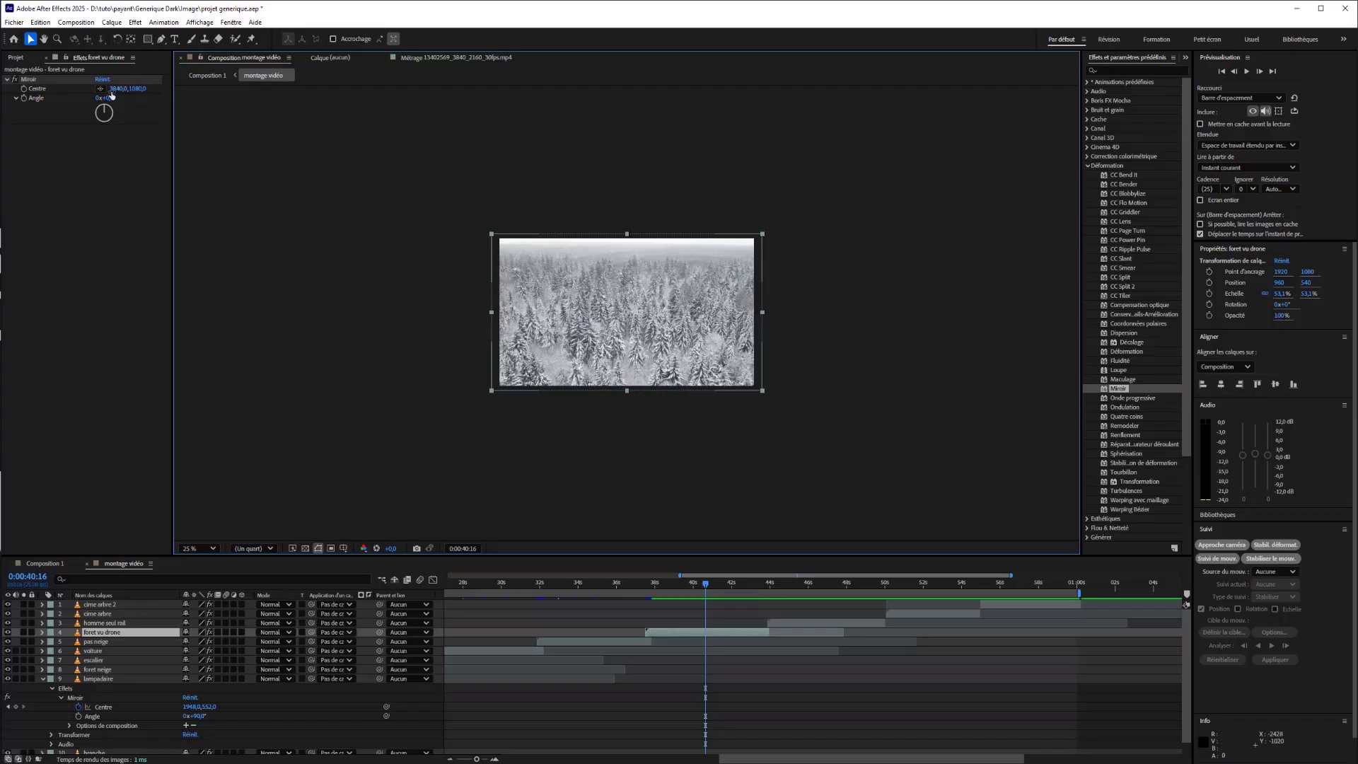
Set the foret vu drone layer's Miroir angle to 90° and reduce its scale to about 50.5% to fit the frame.
{"action": "left_click_drag", "start_coordinate": [108, 97], "coordinate": [151, 90]}
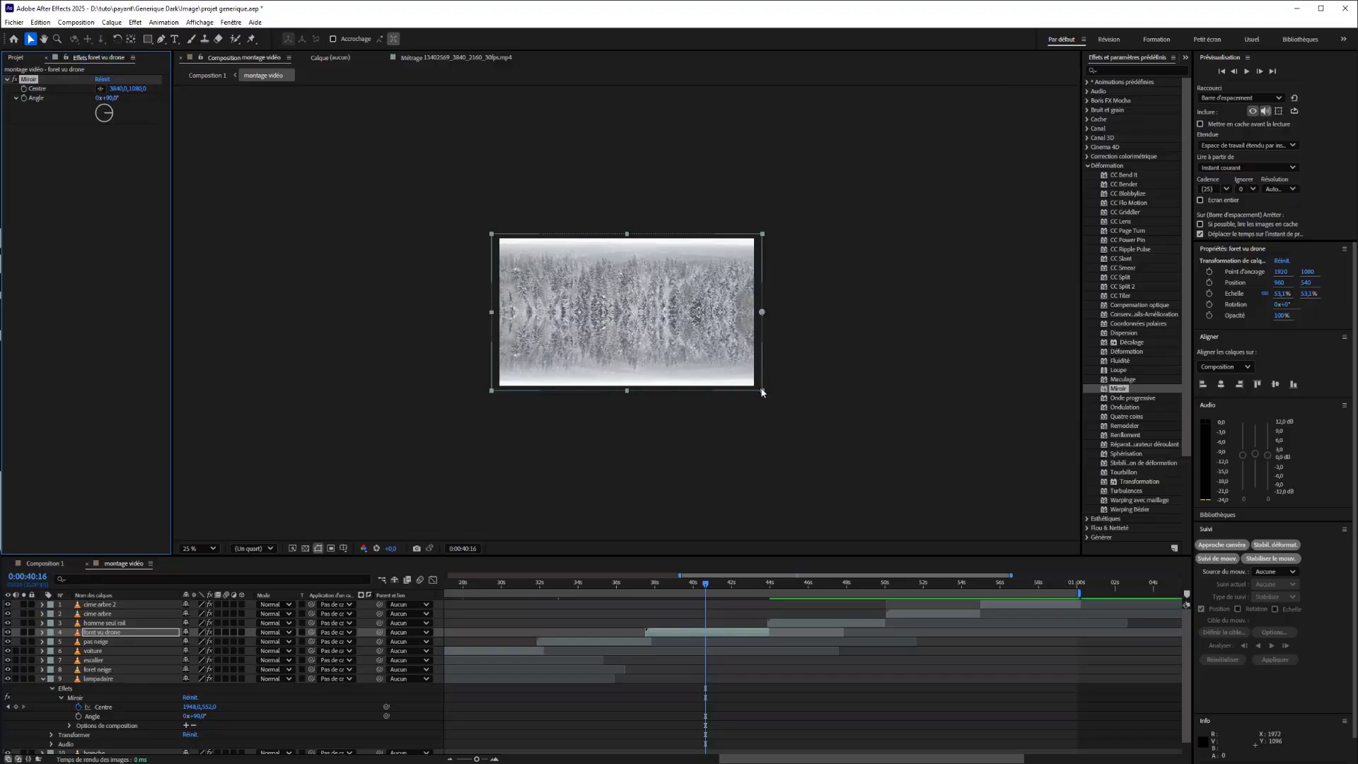
{"action": "left_click_drag", "start_coordinate": [762, 392], "coordinate": [756, 386]}
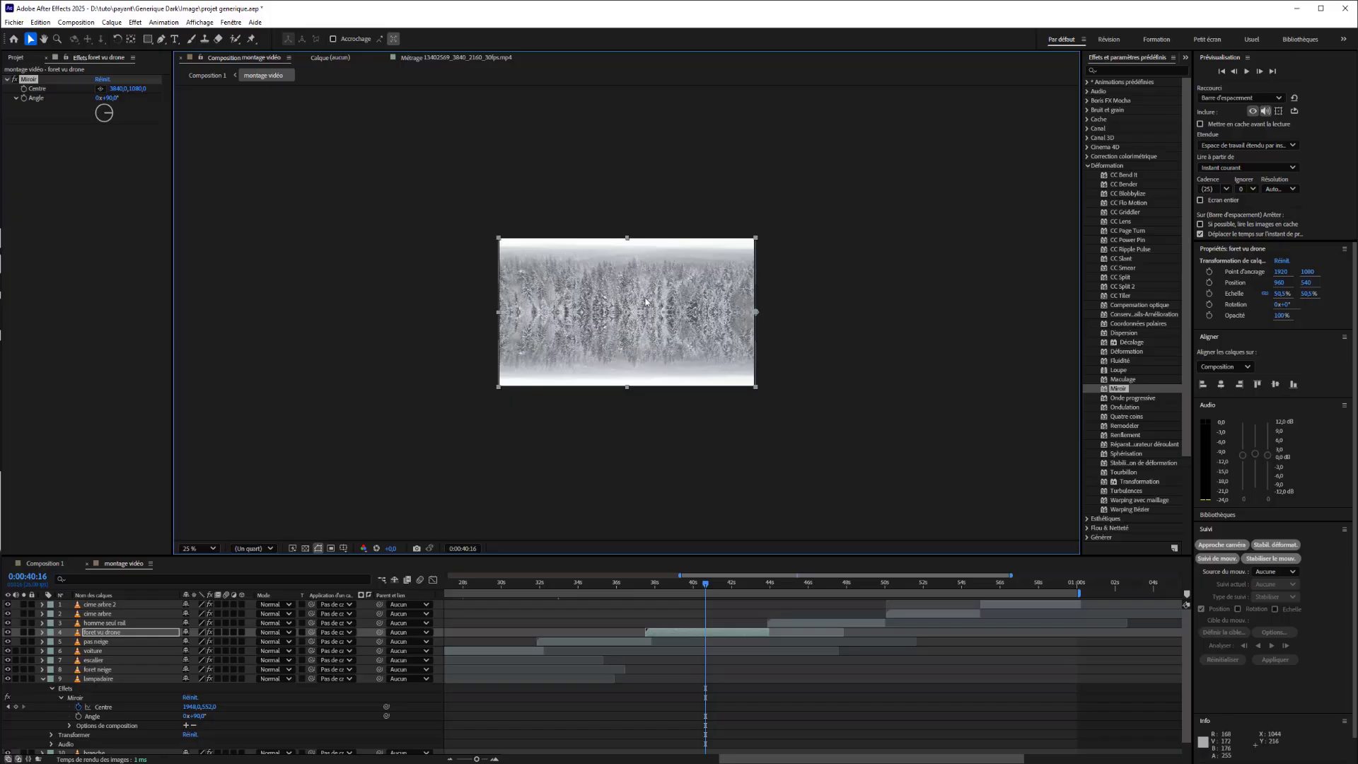
Look over the homme seul rail clip and select the cime arbre layer at 0:00:52:11.
{"action": "left_click_drag", "start_coordinate": [705, 586], "coordinate": [798, 585]}
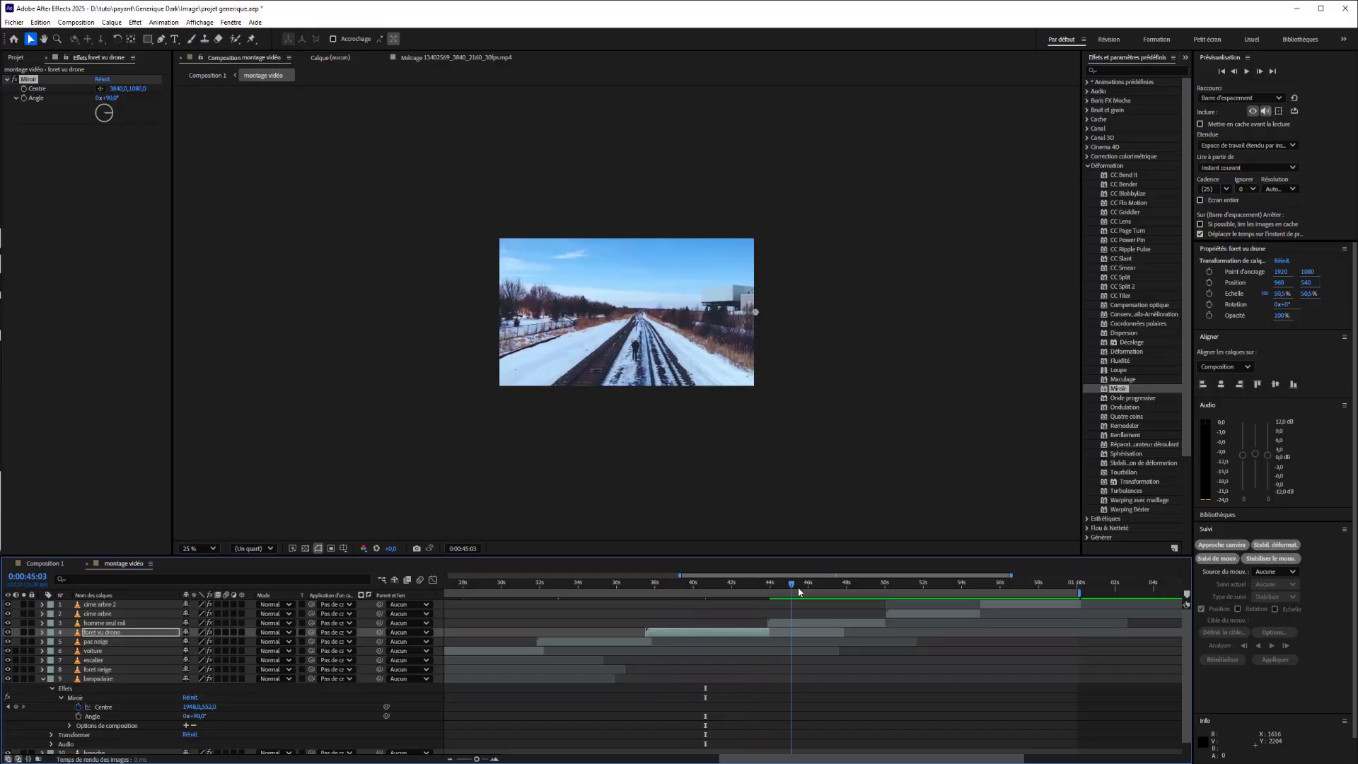
{"action": "left_click", "coordinate": [826, 626]}
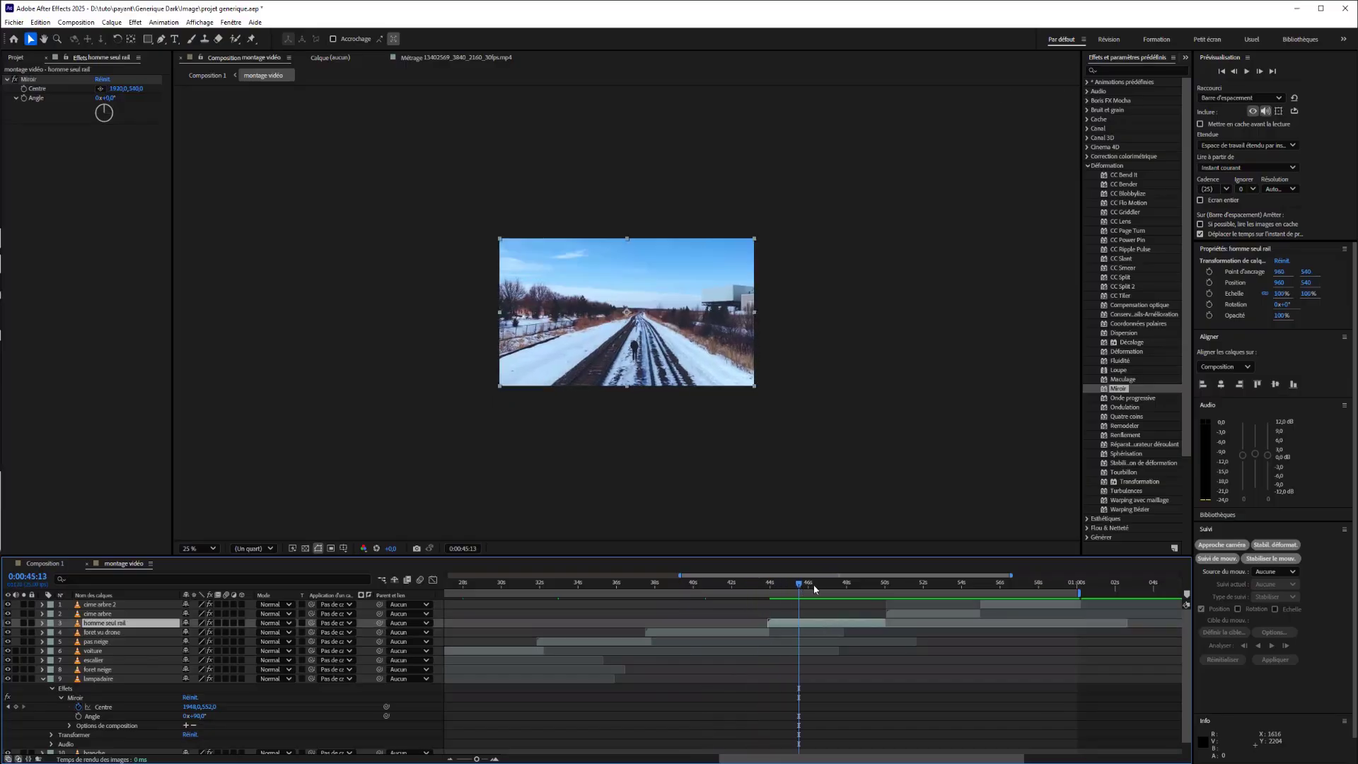
{"action": "left_click_drag", "start_coordinate": [810, 585], "coordinate": [933, 605]}
{"action": "left_click", "coordinate": [934, 615]}
{"action": "left_click", "coordinate": [1020, 586]}
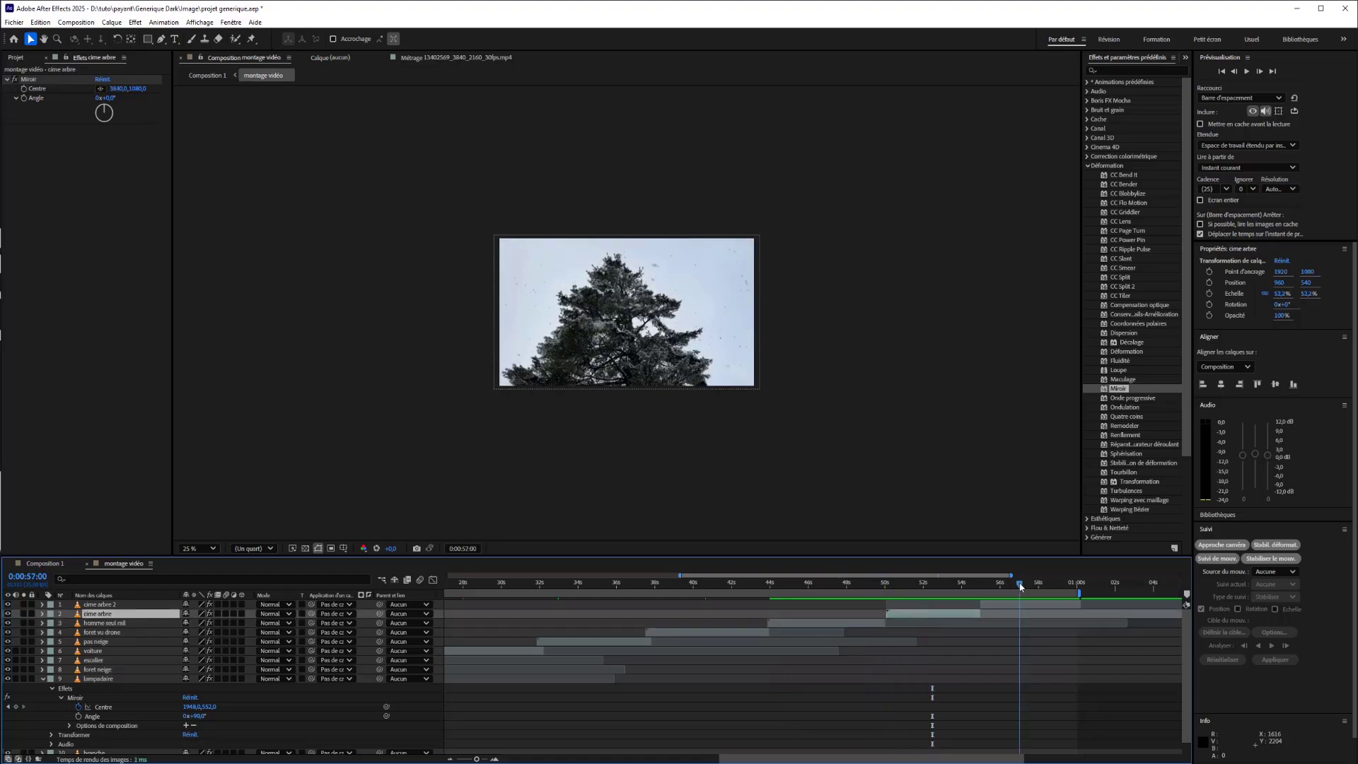
{"action": "left_click_drag", "start_coordinate": [982, 586], "coordinate": [933, 600]}
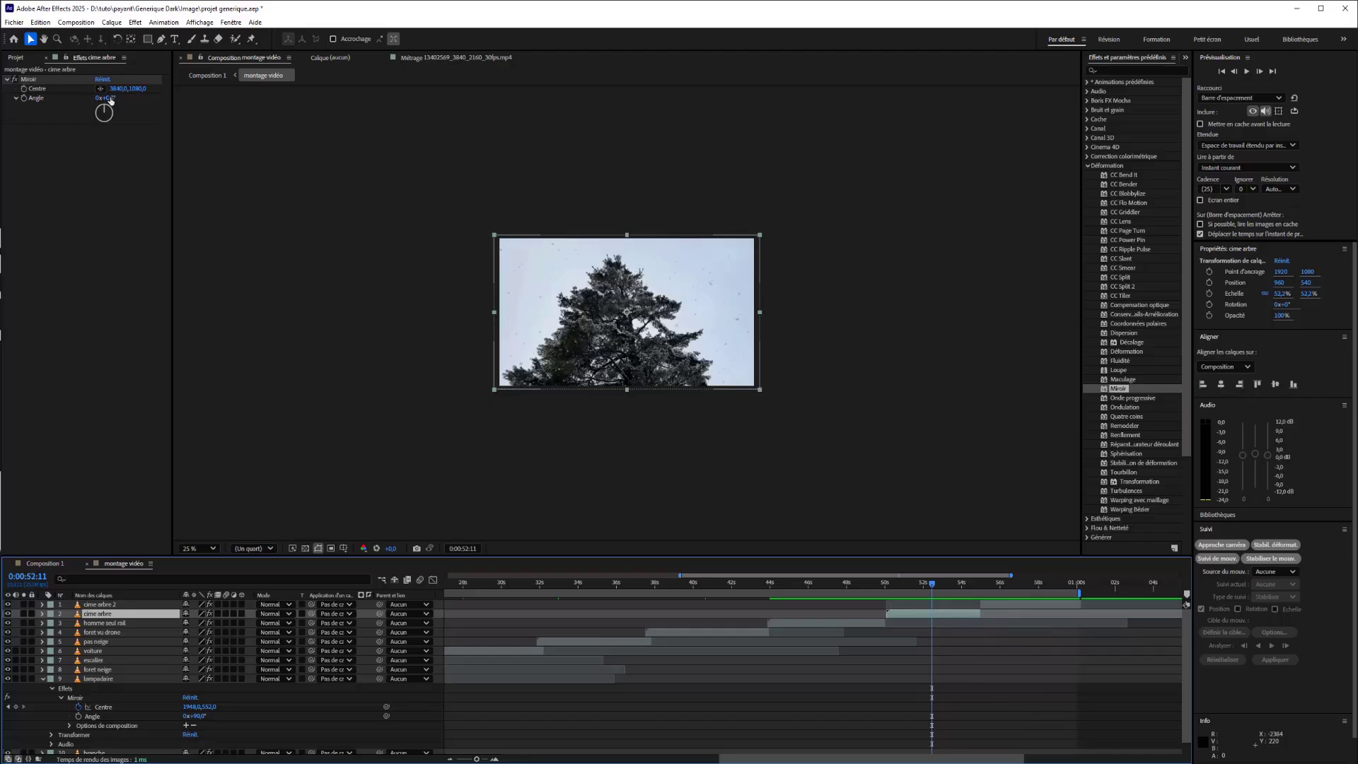
Place the cime arbre layer's Miroir centre on the middle of the tree, at about 1874, 1279, discarding a trial angle change.
{"action": "left_click_drag", "start_coordinate": [110, 99], "coordinate": [137, 98]}
{"action": "key", "text": "ctrl+z"}
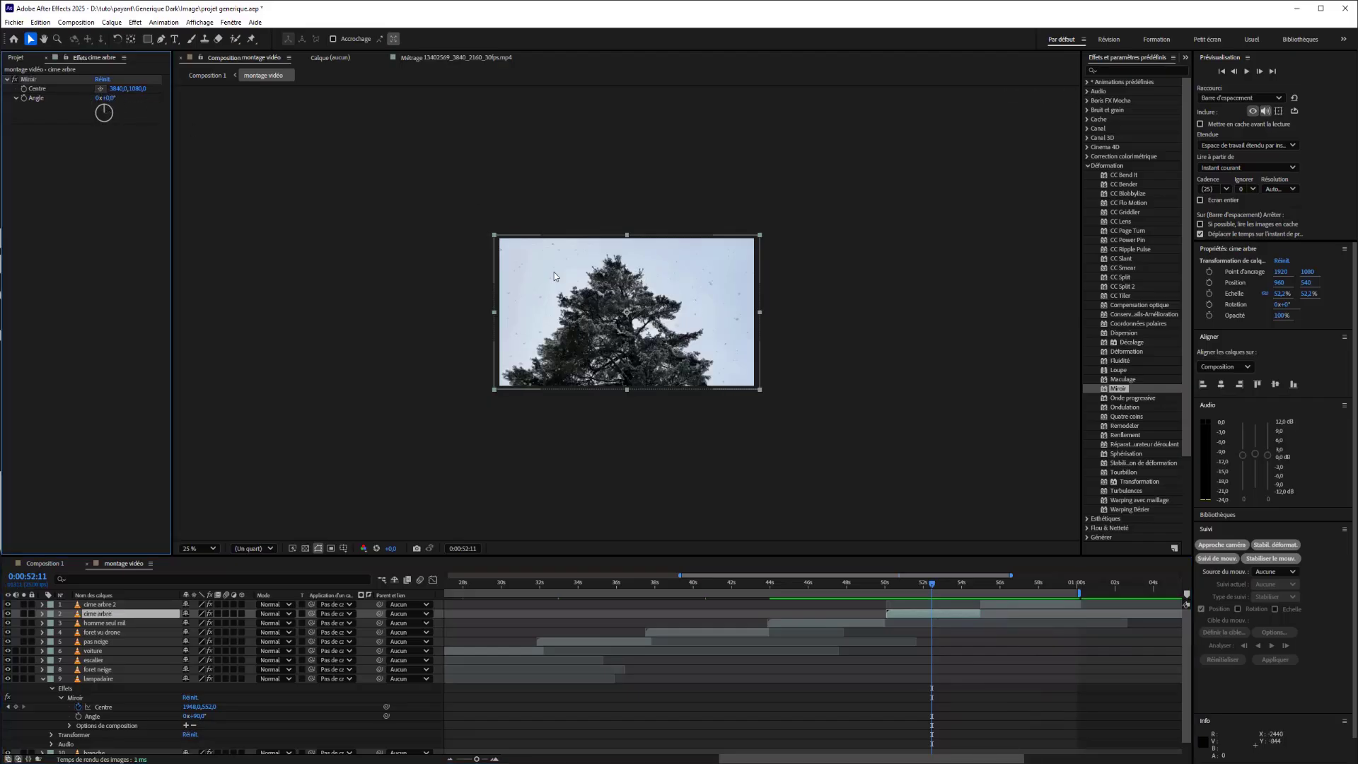
{"action": "left_click", "coordinate": [101, 89]}
{"action": "left_click", "coordinate": [624, 326]}
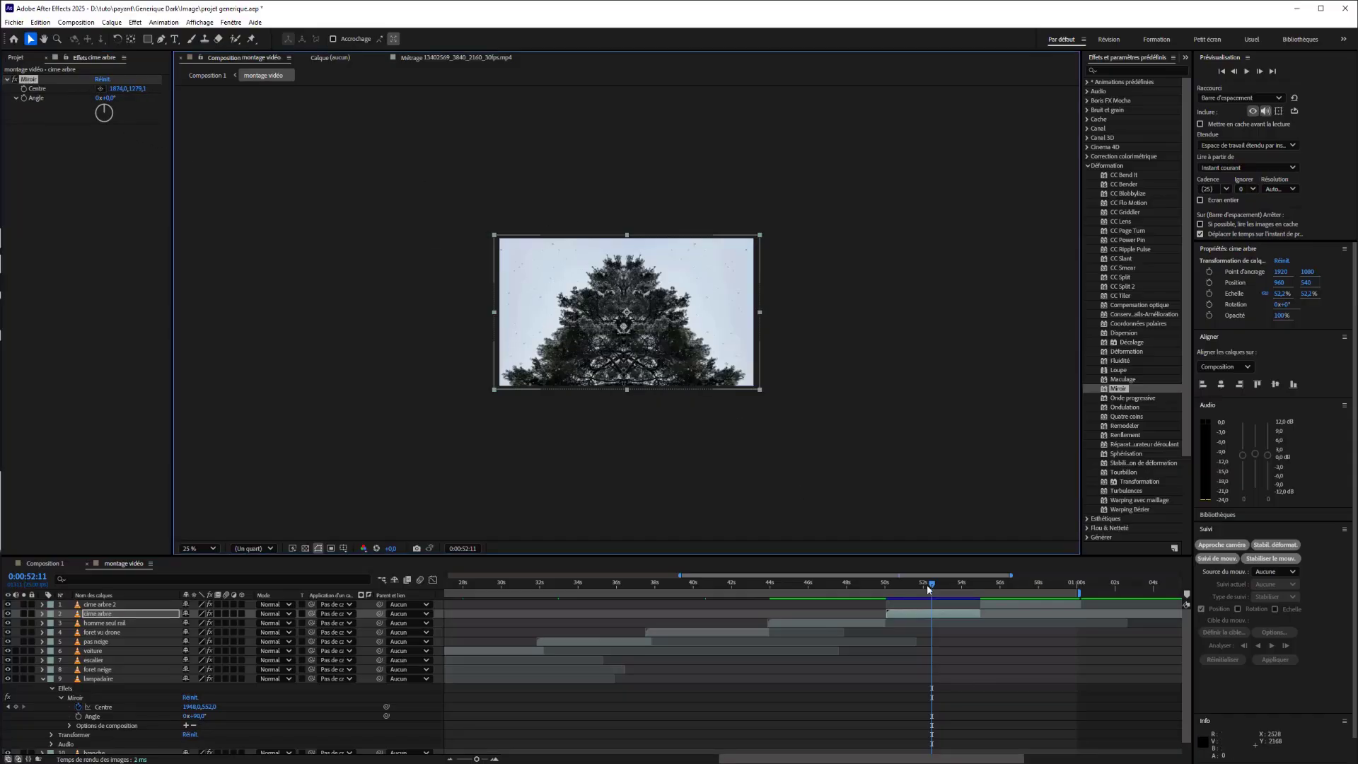
Select the cime arbre 2 layer at 0:00:56:04 and place its Miroir centre on the tree's middle, at about 1889, 1287.
{"action": "left_click_drag", "start_coordinate": [934, 592], "coordinate": [1004, 603]}
{"action": "left_click", "coordinate": [1004, 602]}
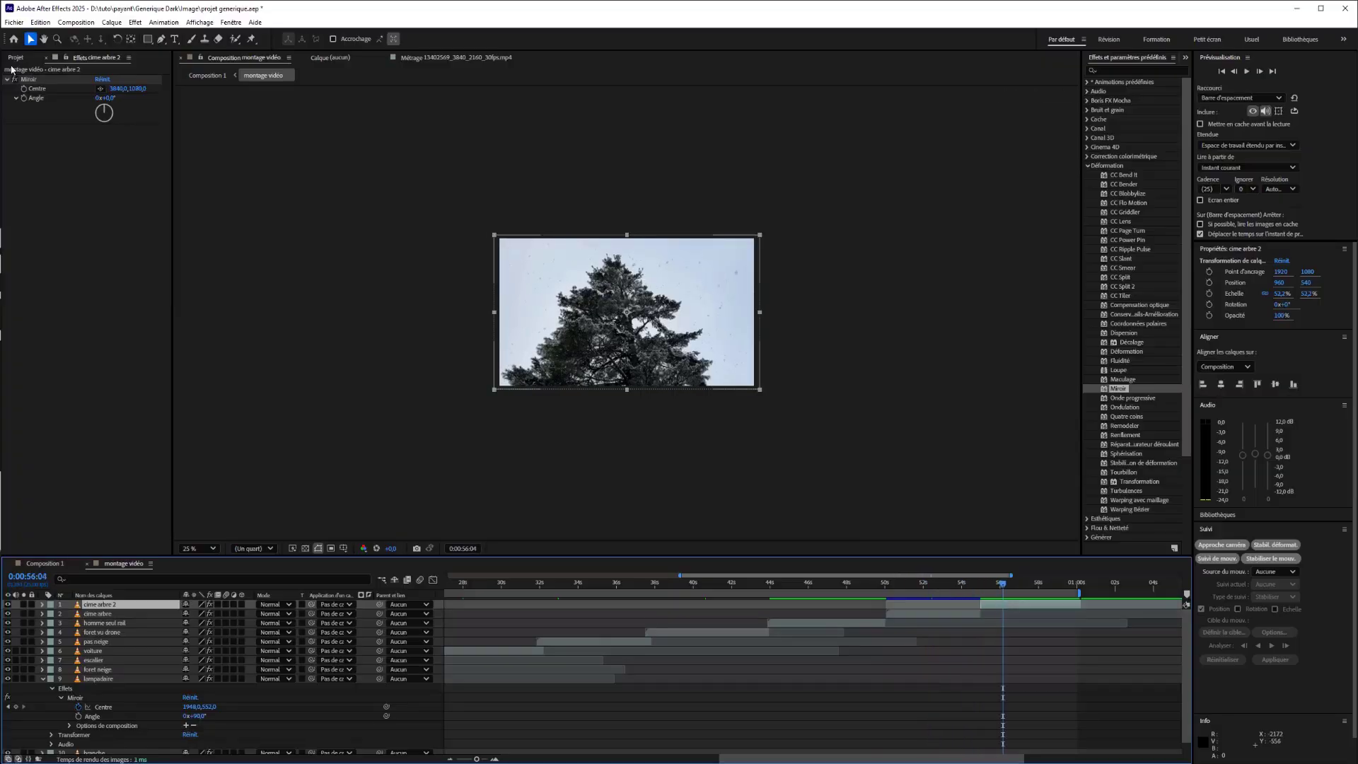
{"action": "left_click", "coordinate": [100, 94]}
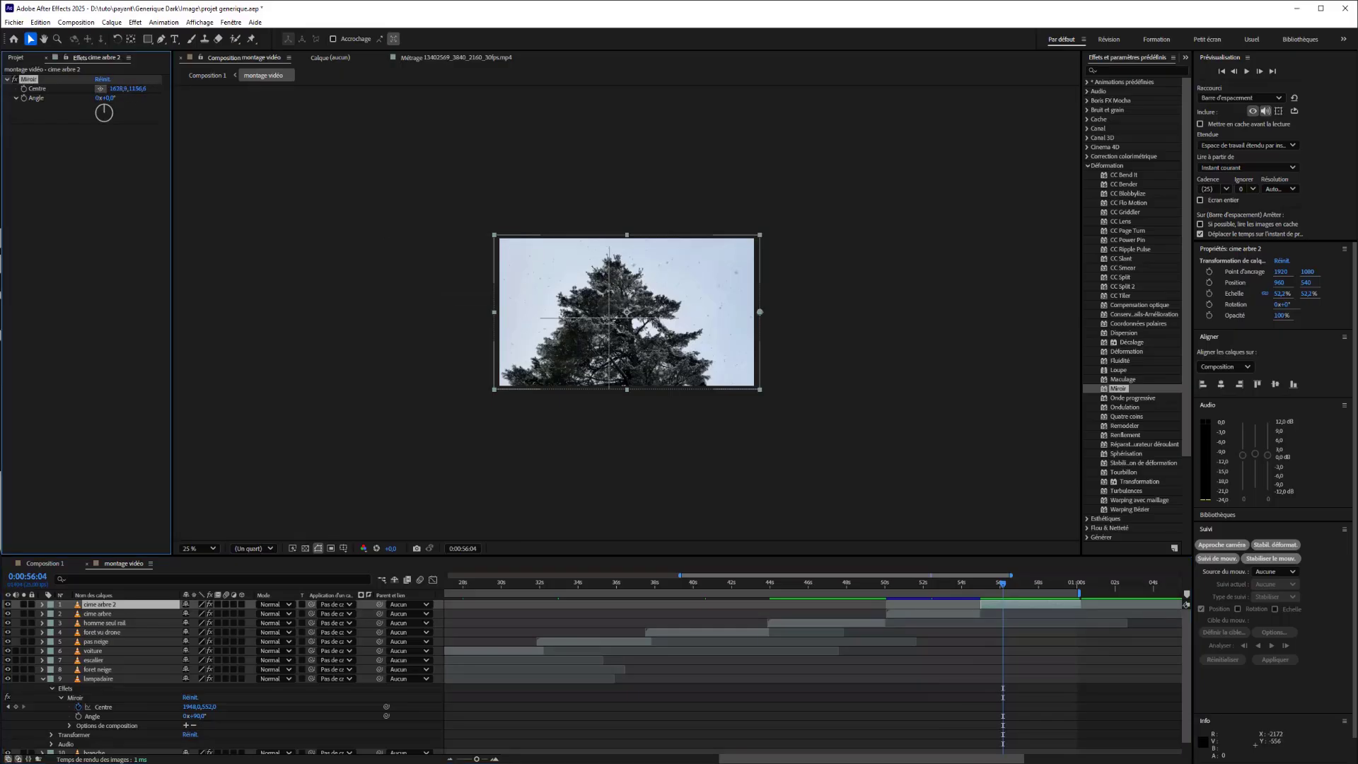
{"action": "left_click", "coordinate": [624, 329]}
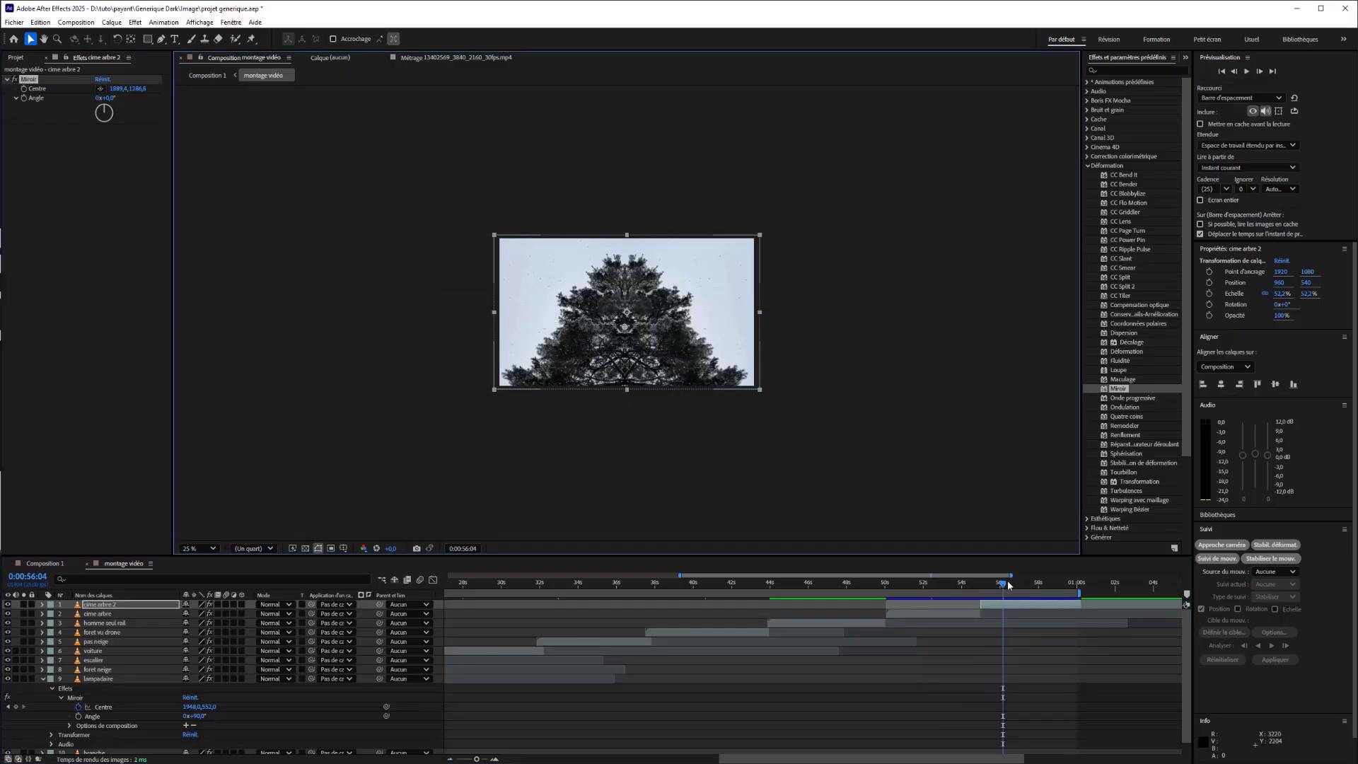
Collapse the lampadaire layer's properties and preview the mirrored clips from the start of the montage vidéo composition.
{"action": "left_click_drag", "start_coordinate": [1008, 580], "coordinate": [378, 597]}
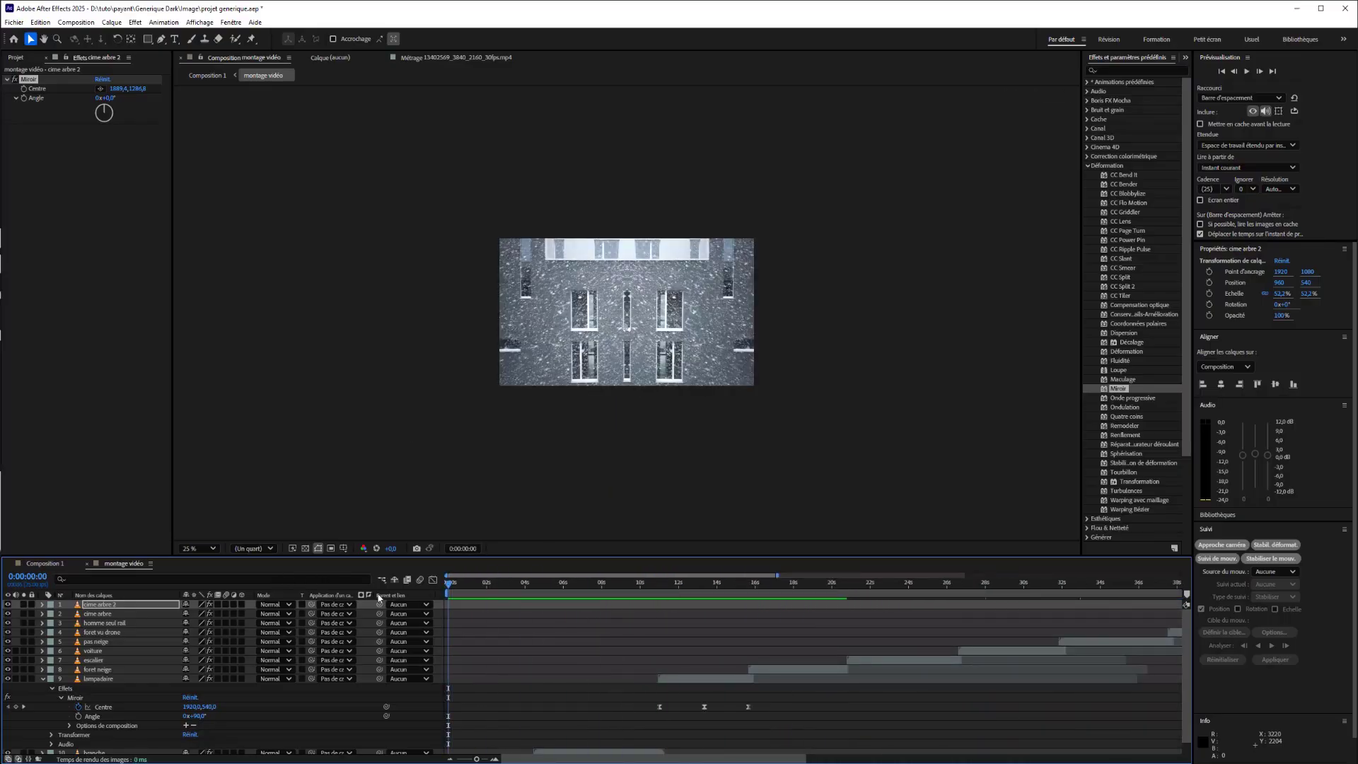
{"action": "scroll", "coordinate": [441, 623], "scroll_direction": "down", "scroll_amount": 1}
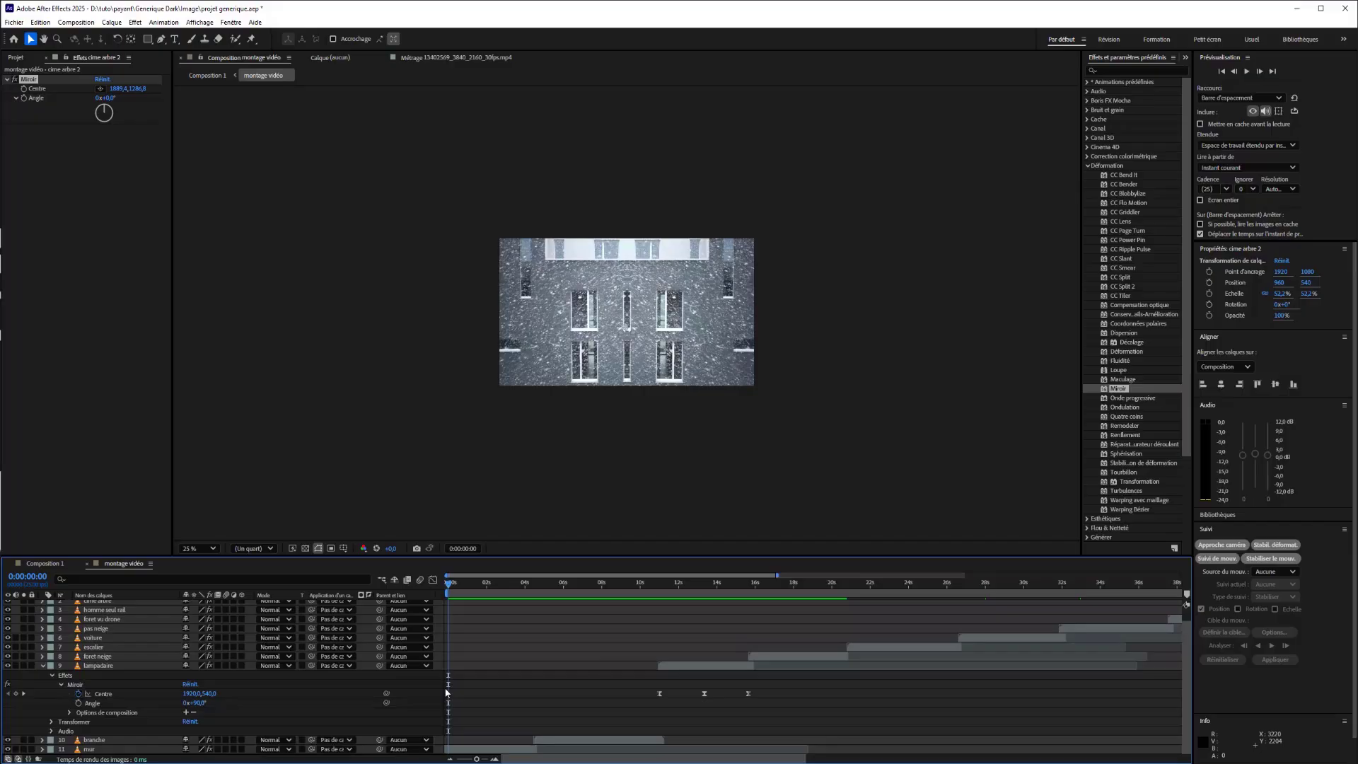
{"action": "left_click", "coordinate": [43, 666]}
{"action": "key", "text": "space"}
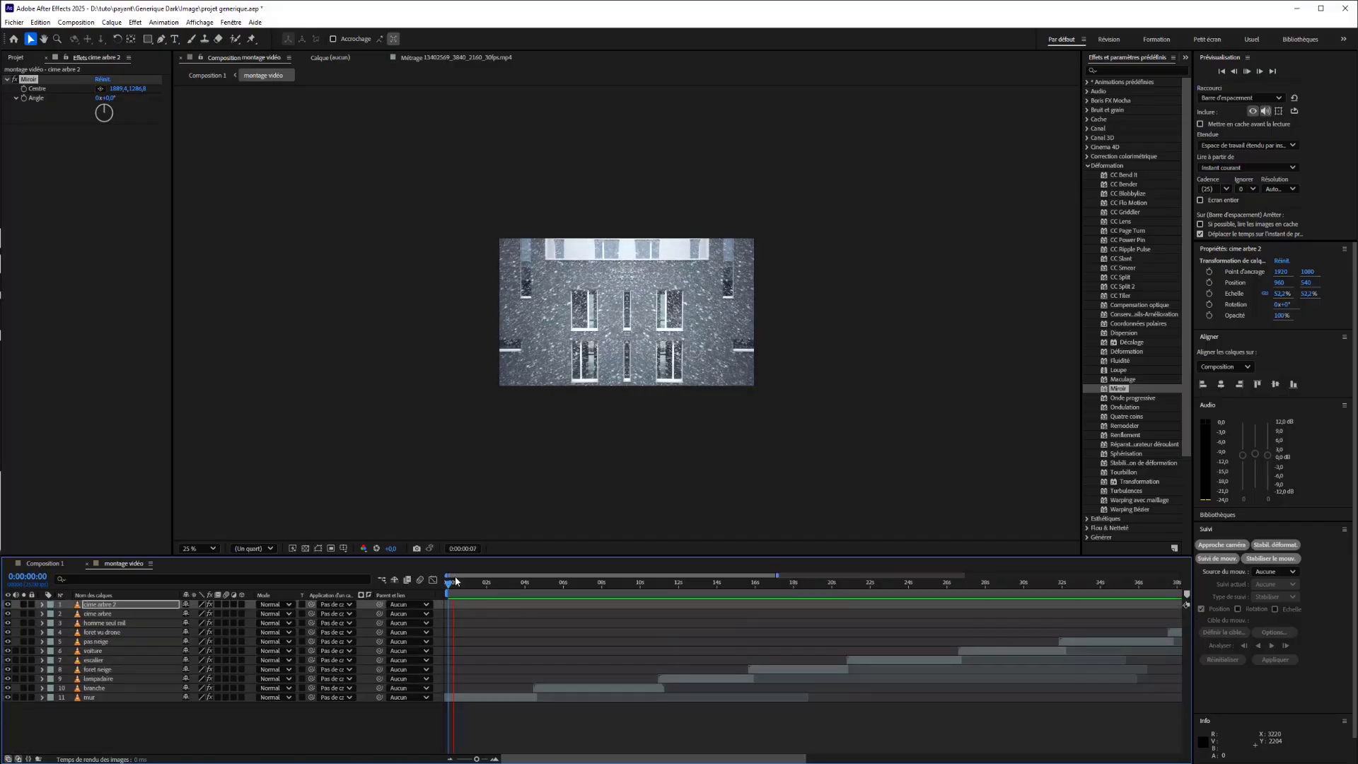
{"action": "left_click_drag", "start_coordinate": [449, 587], "coordinate": [604, 620]}
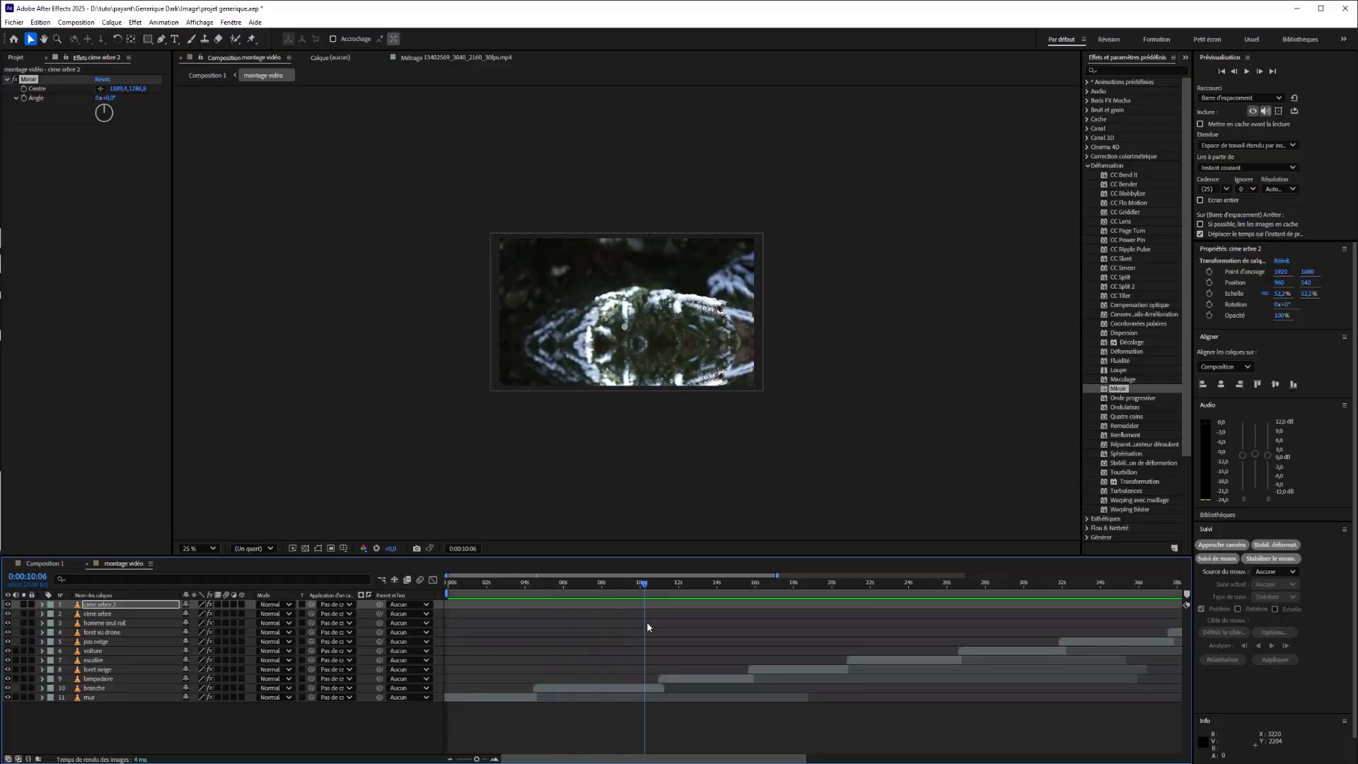
Switch to Composition 1 and play the sequence from the beginning.
{"action": "left_click_drag", "start_coordinate": [689, 630], "coordinate": [159, 566]}
{"action": "left_click", "coordinate": [49, 564]}
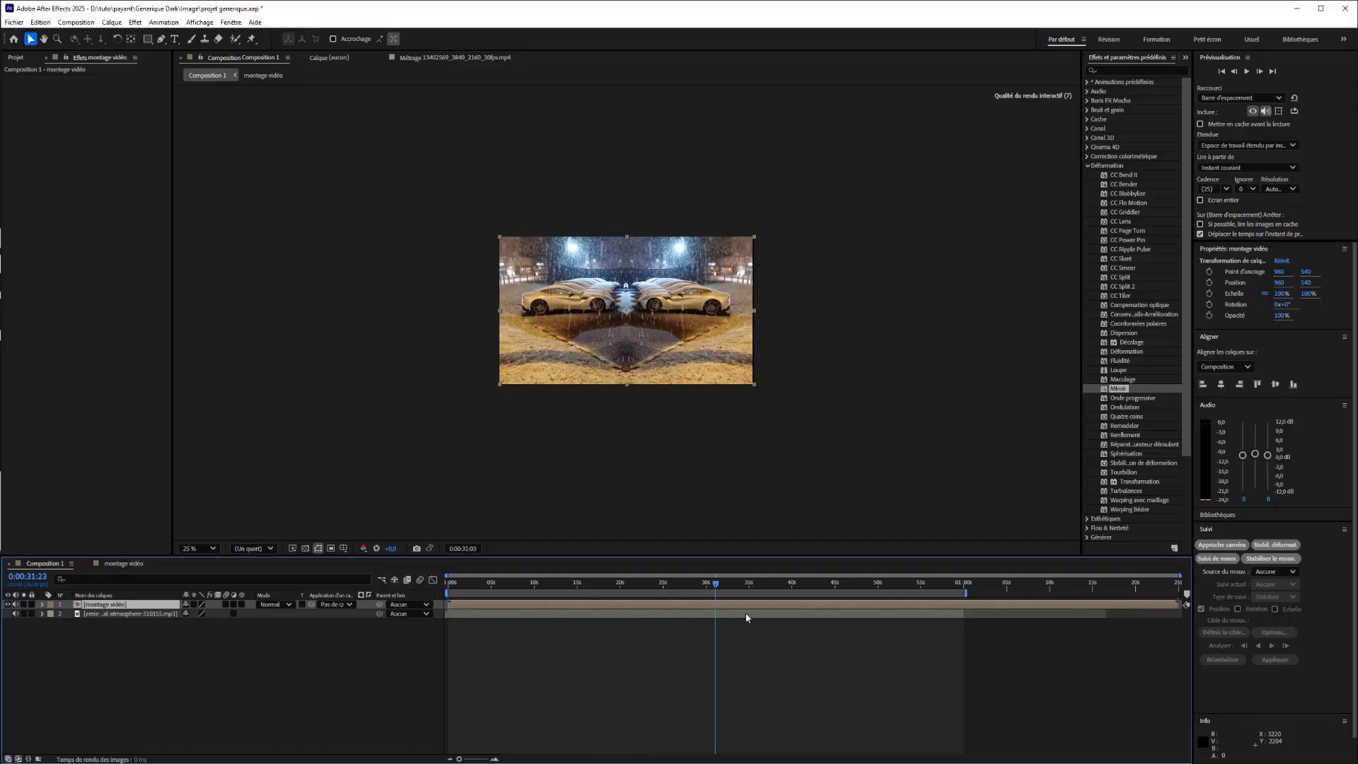
{"action": "key", "text": "space"}
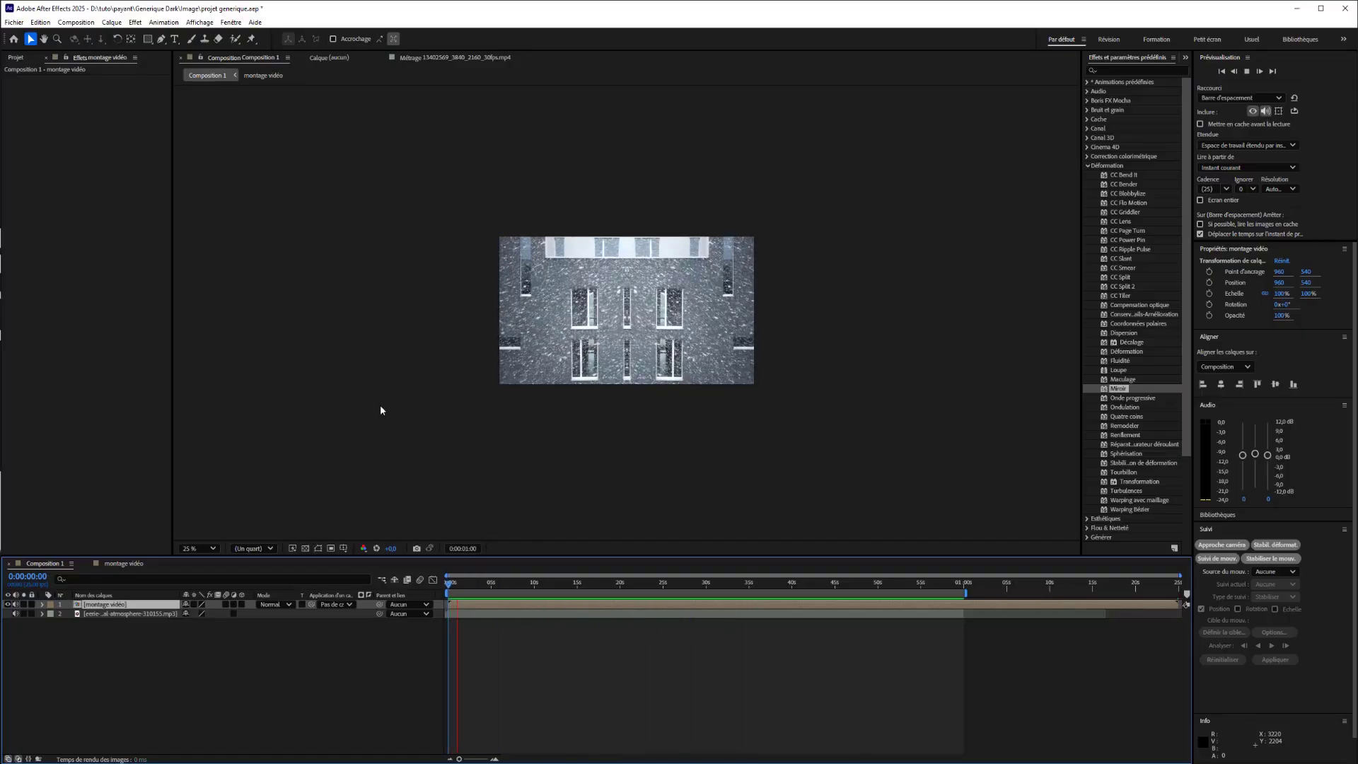